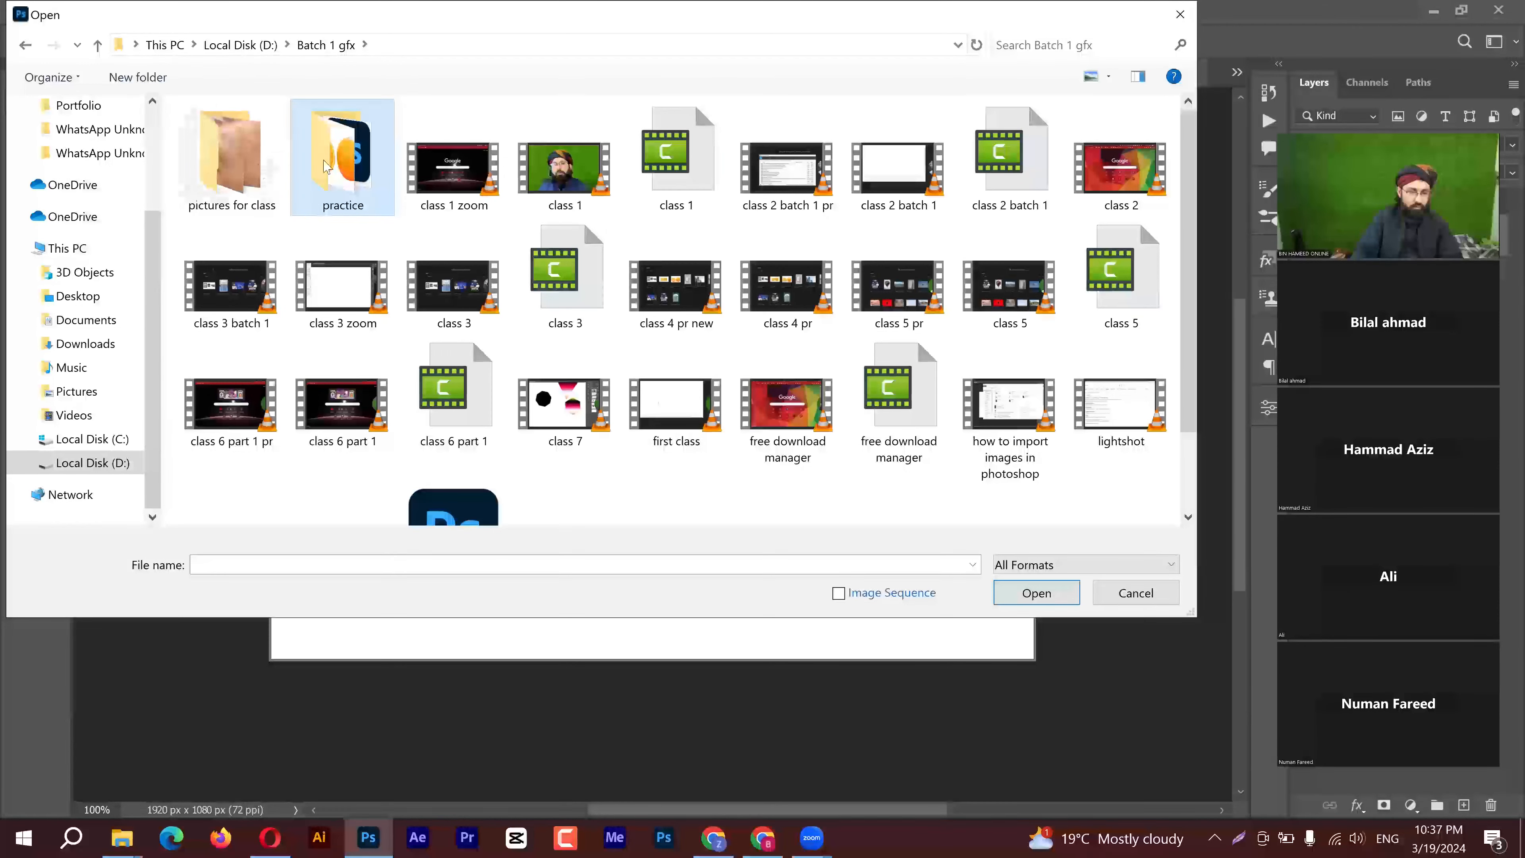
# Open the image pexels-ahmad-syahrir-758744 from the "pictures for class" folder
pyautogui.click(256, 162)
pyautogui.doubleClick(257, 162)
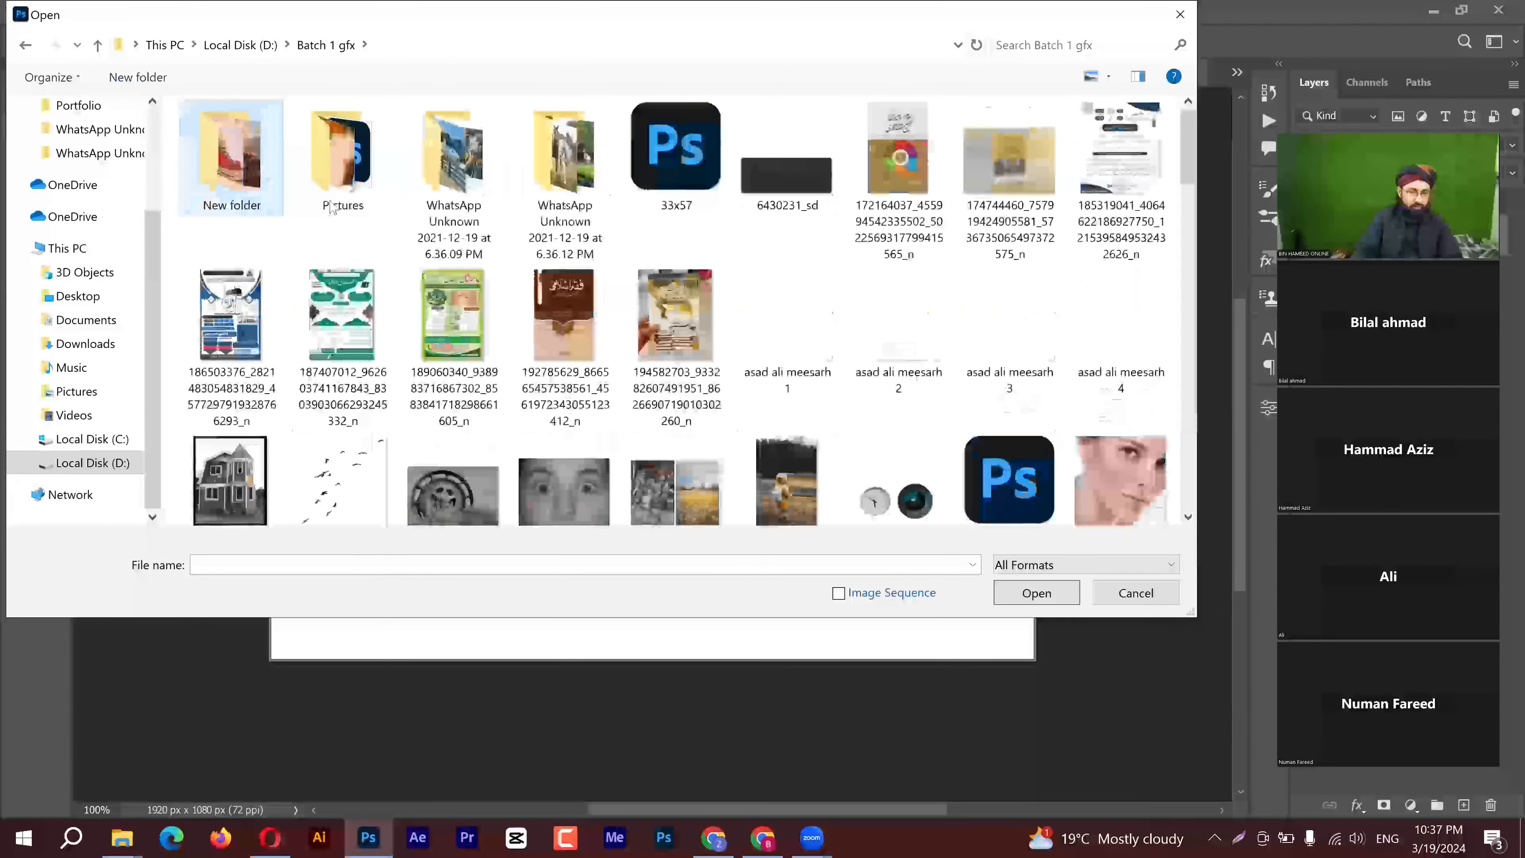
pyautogui.scroll(-1, 427, 281)
pyautogui.scroll(-3, 427, 281)
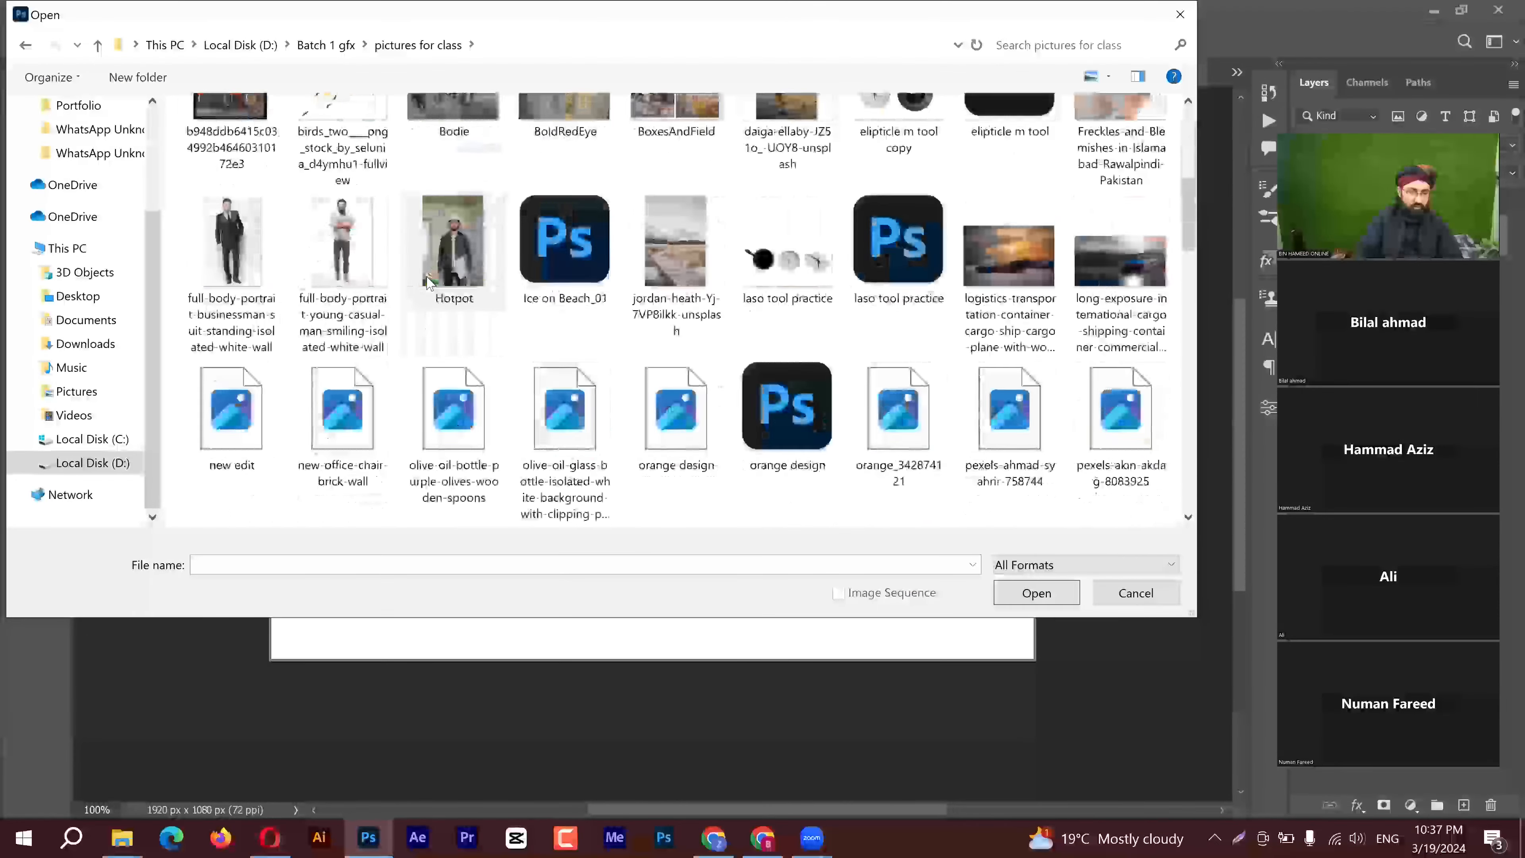
pyautogui.click(920, 647)
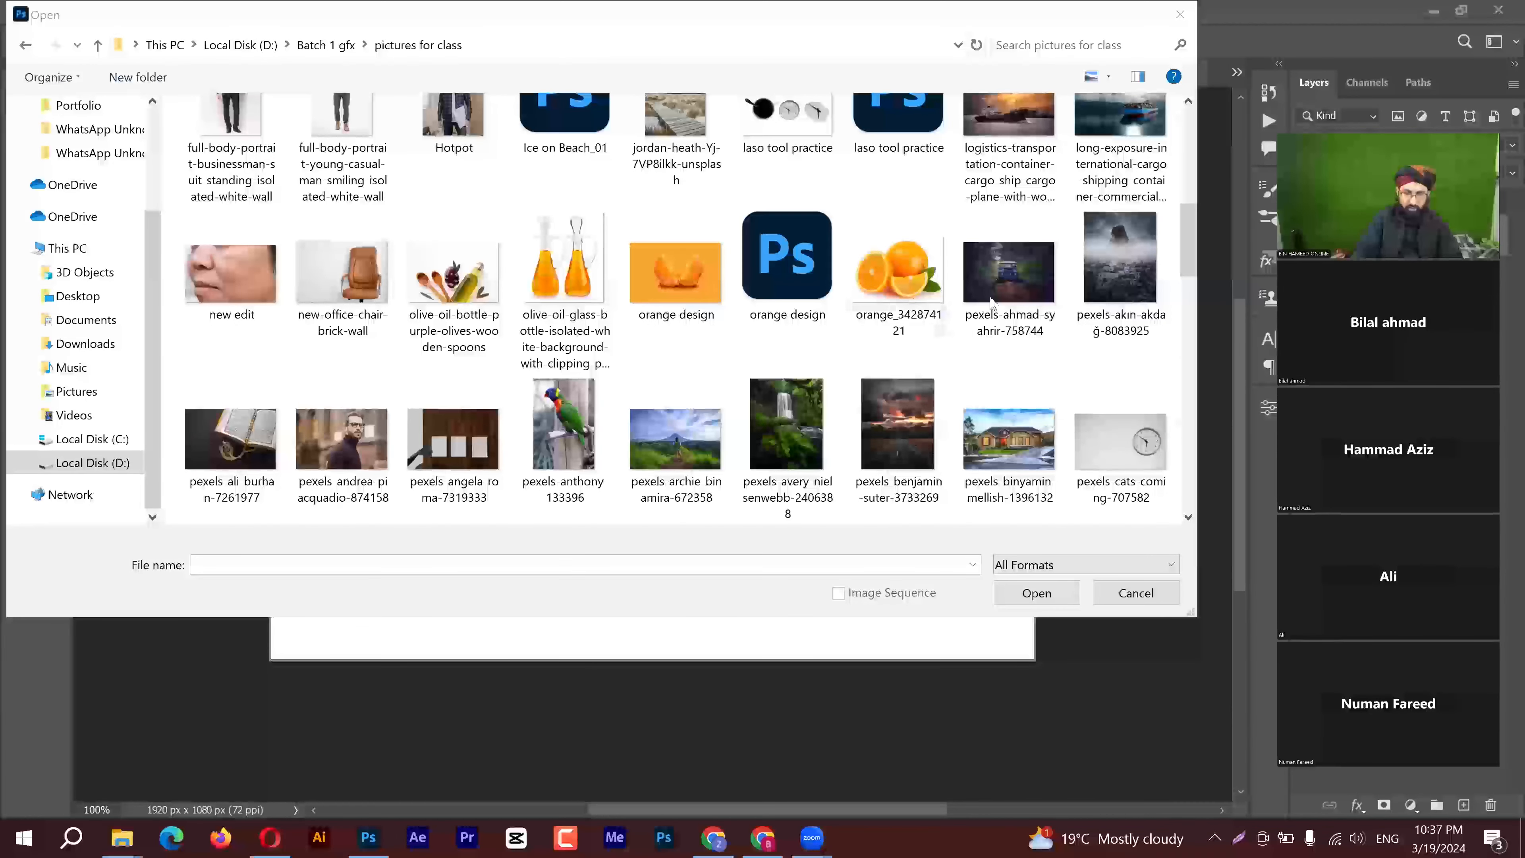
pyautogui.doubleClick(1006, 276)
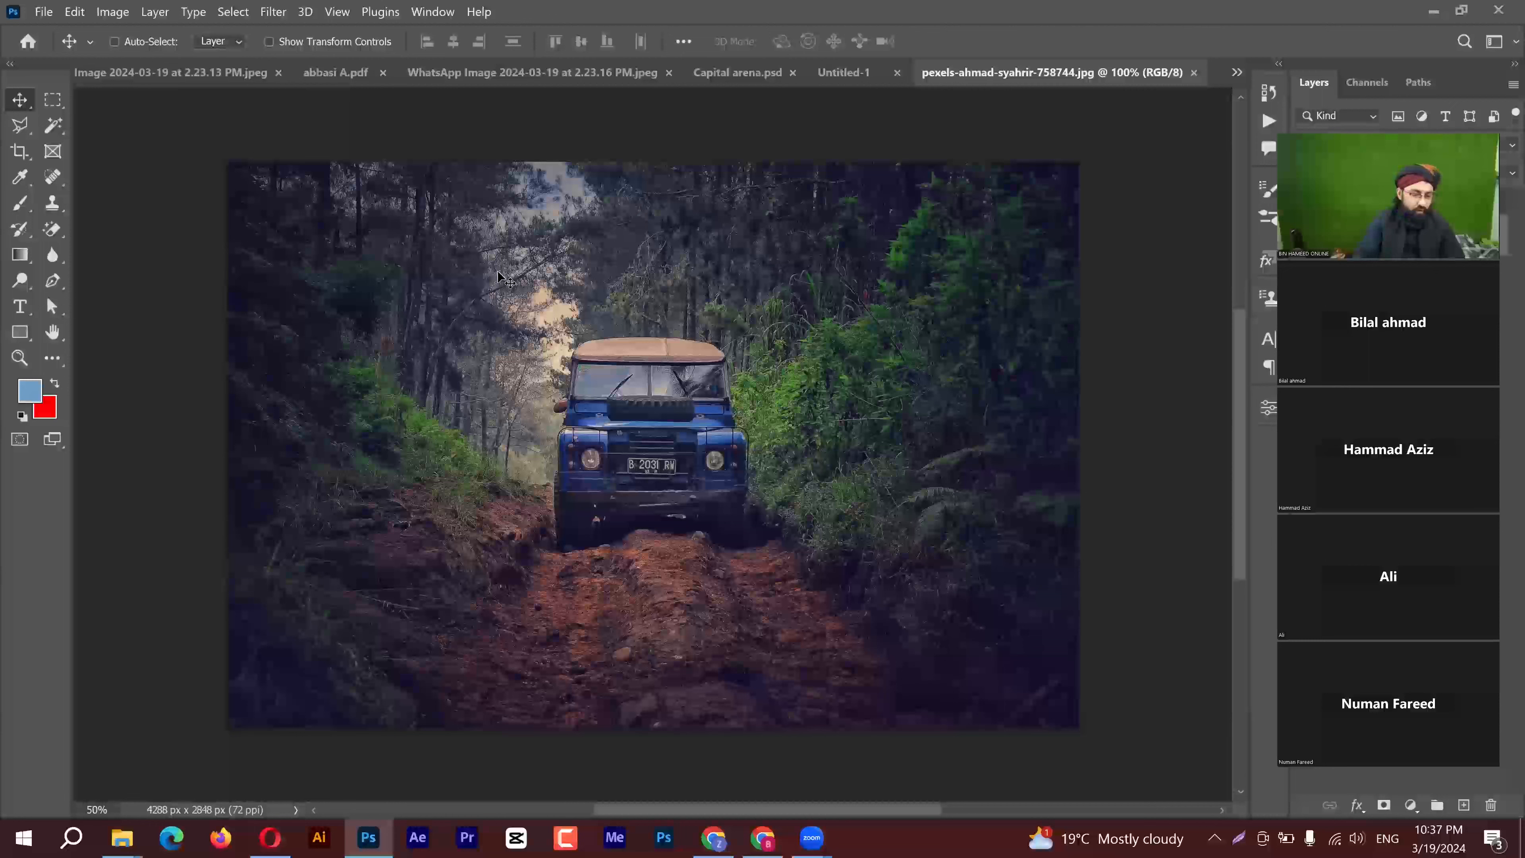
# Set the Crop tool to a 2:3 ratio and shrink the crop frame around the blue jeep
pyautogui.click(24, 161)
pyautogui.click(248, 42)
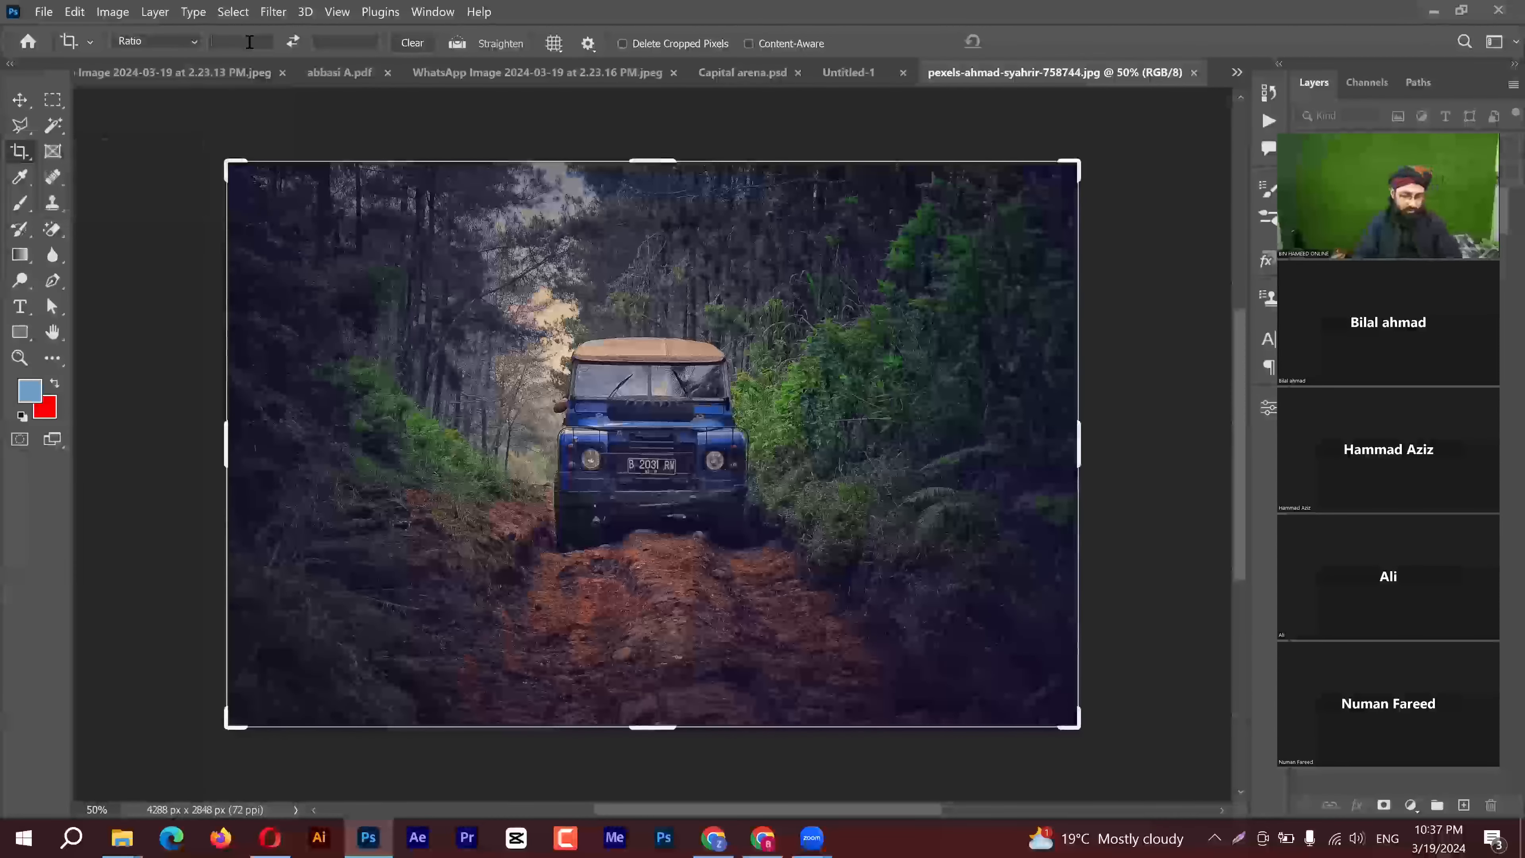
pyautogui.click(354, 37)
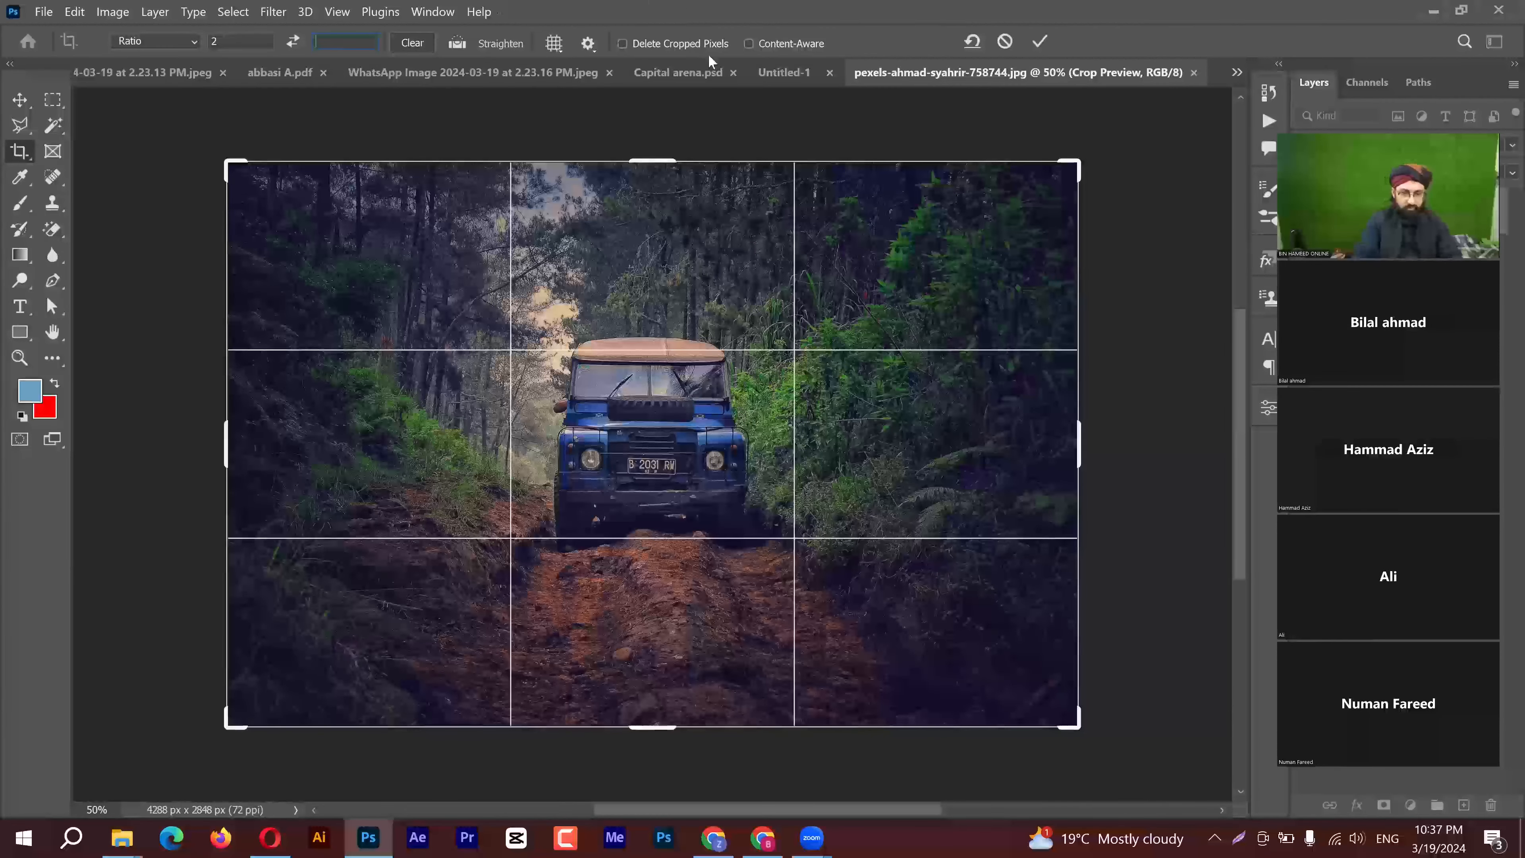
pyautogui.write('3')
pyautogui.moveTo(837, 436); pyautogui.dragTo(803, 439)
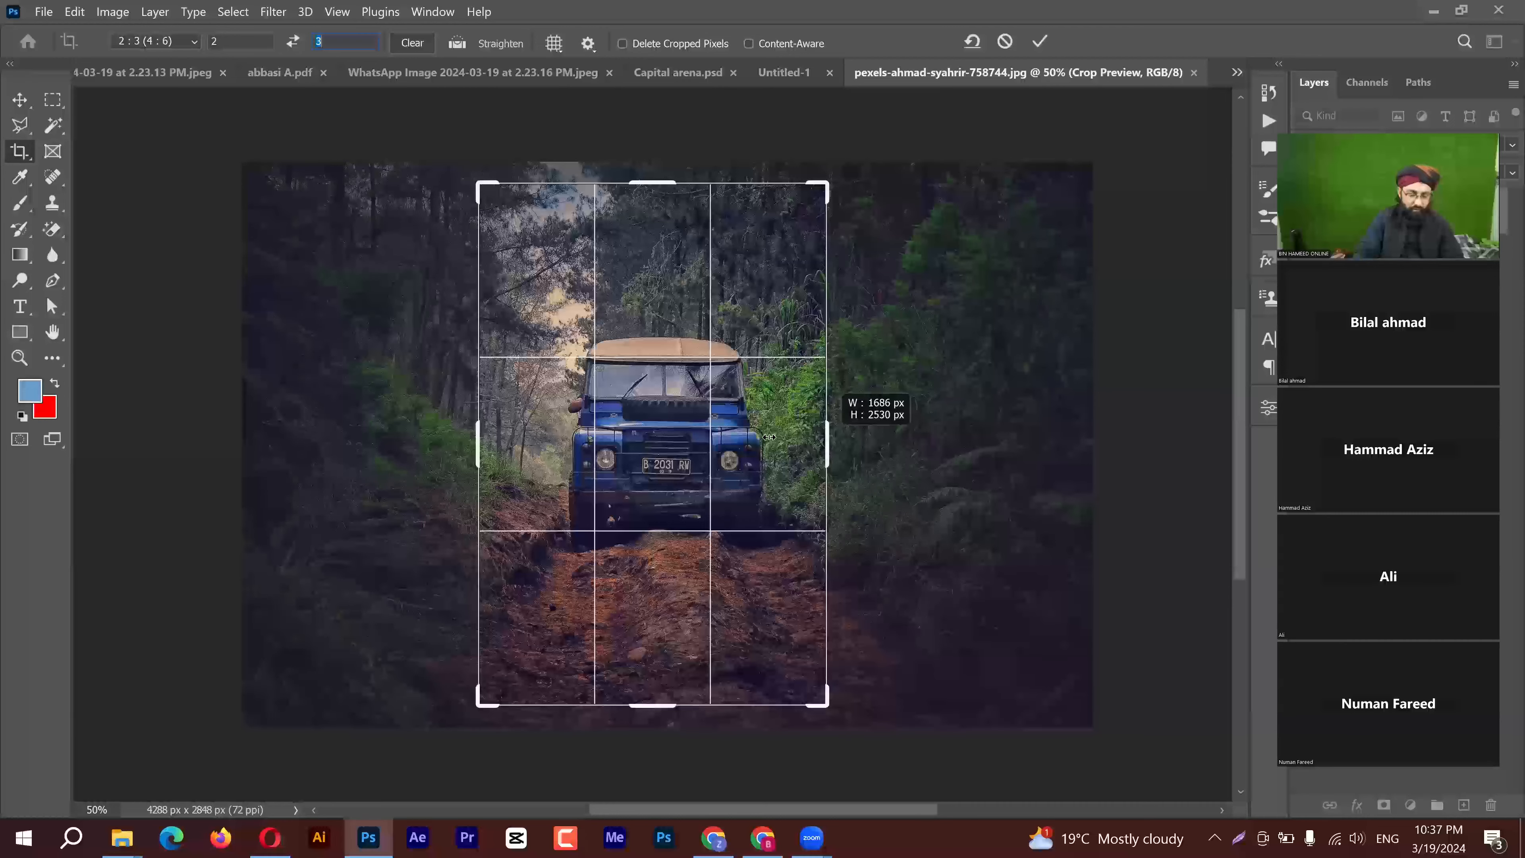
pyautogui.moveTo(769, 437); pyautogui.dragTo(769, 437)
# Remove the crop ratio's height value, widen the frame freely, and resize it again with the ratio restored to 2:3
pyautogui.press('BackSpace')
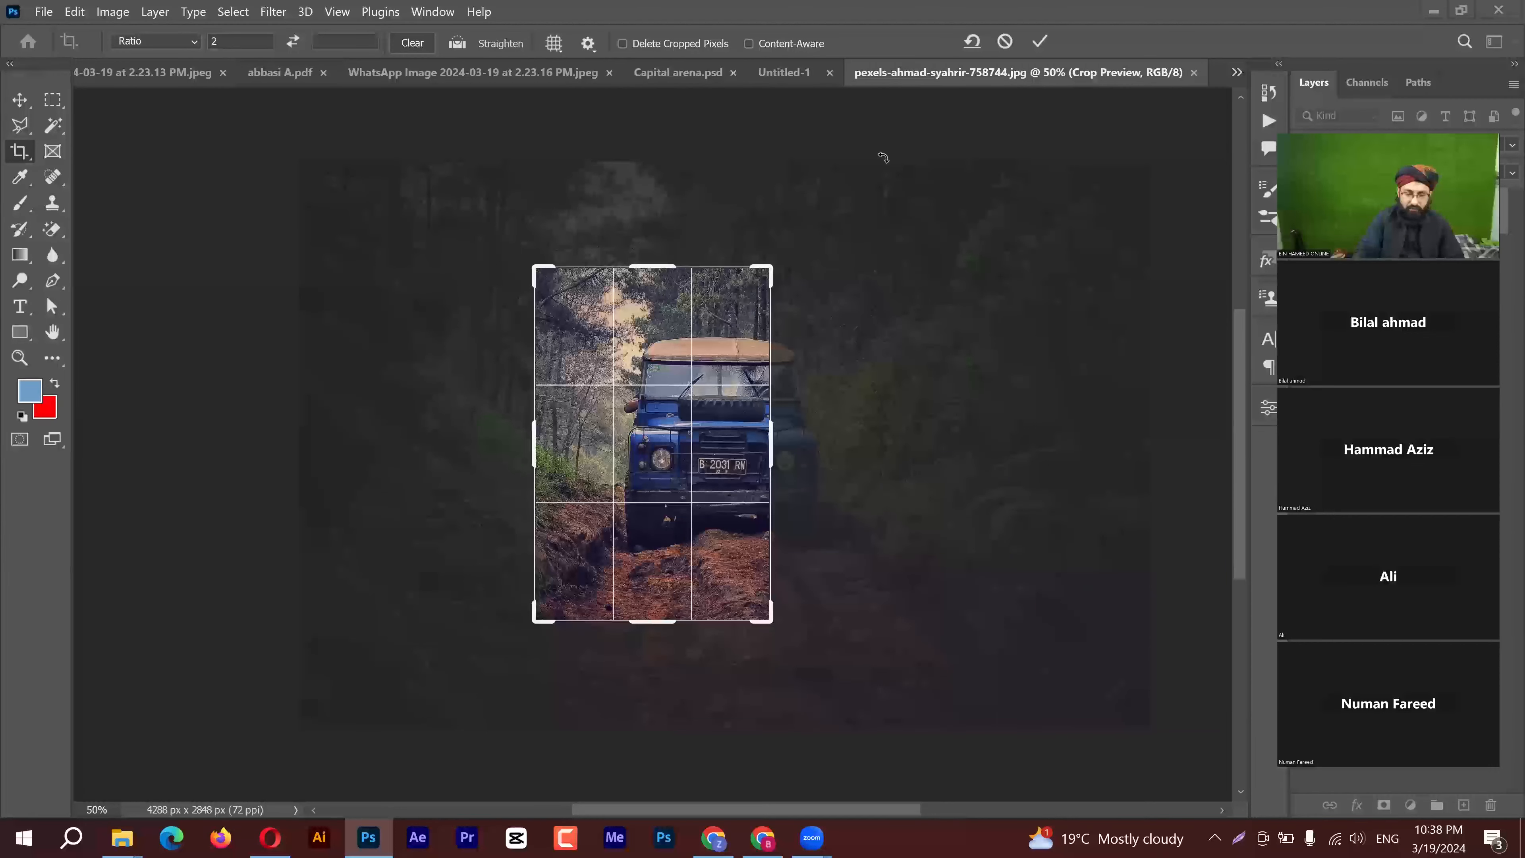
pyautogui.moveTo(792, 448); pyautogui.dragTo(825, 448)
pyautogui.click(354, 41)
pyautogui.write('2')
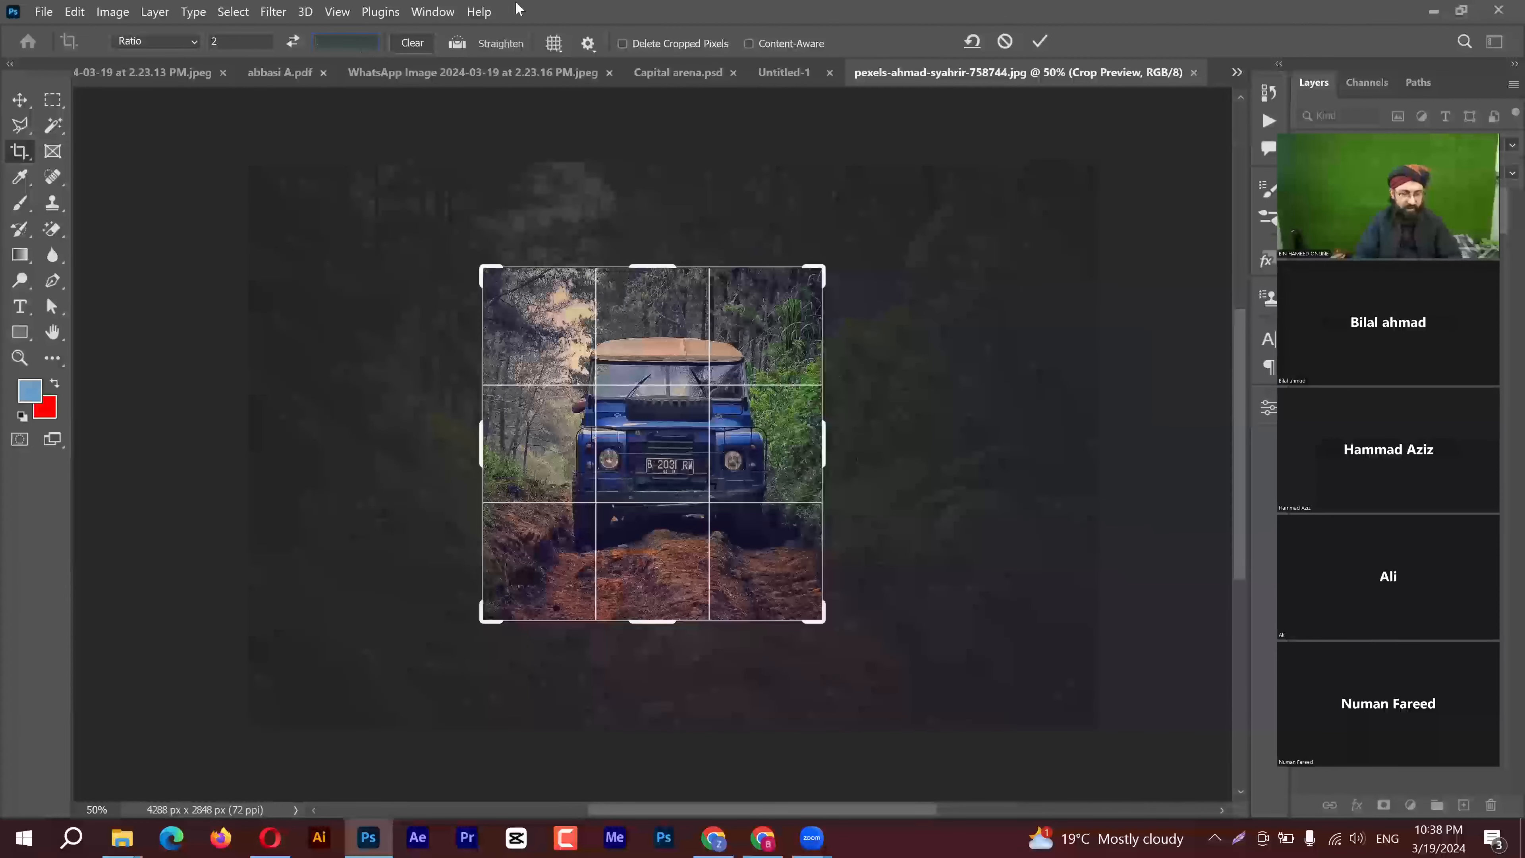
pyautogui.write('3')
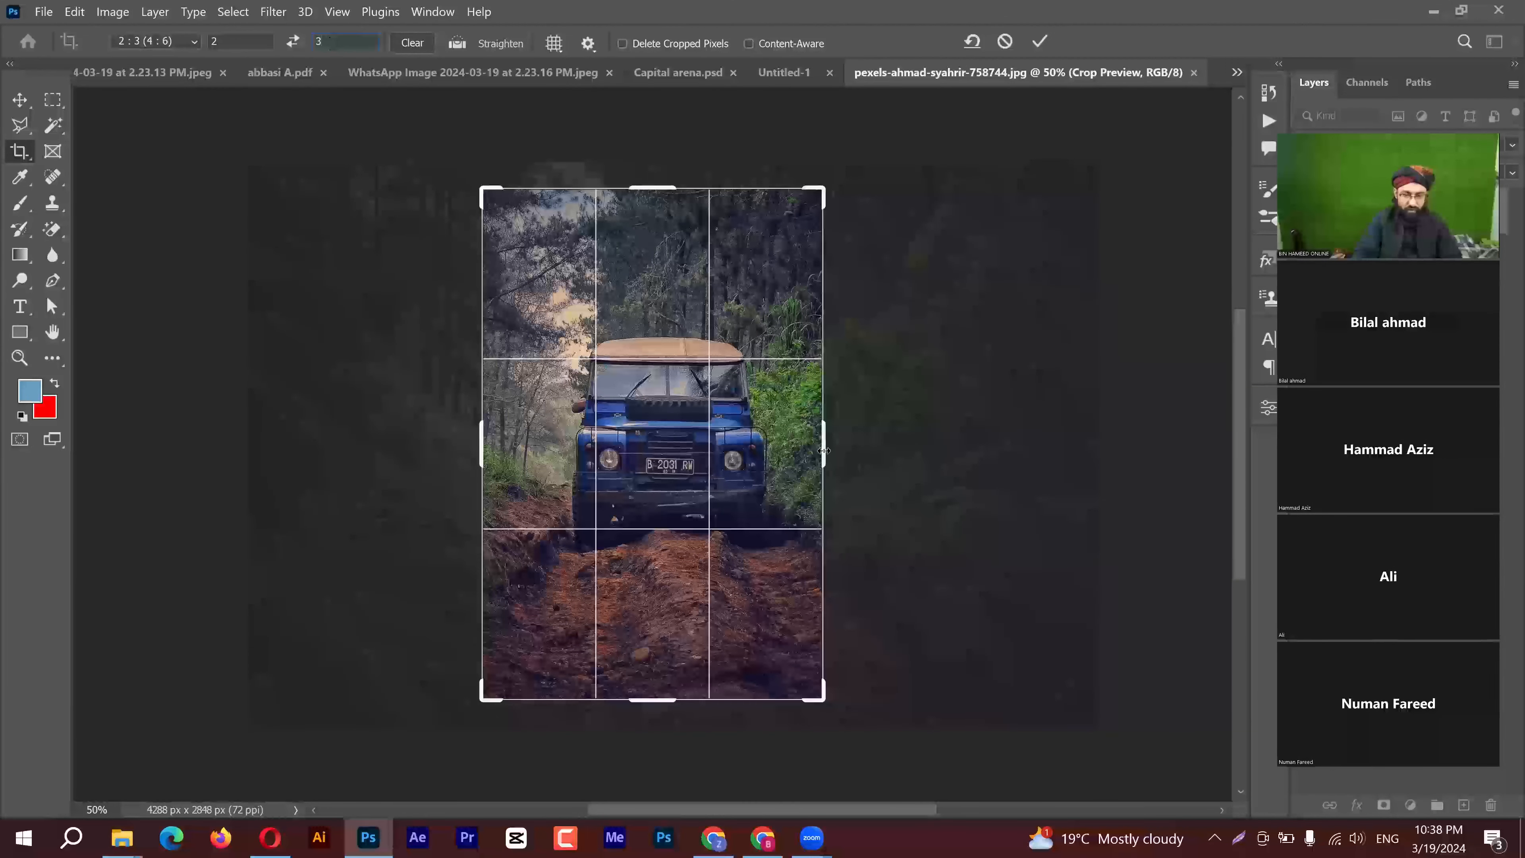
pyautogui.moveTo(825, 450); pyautogui.dragTo(813, 436)
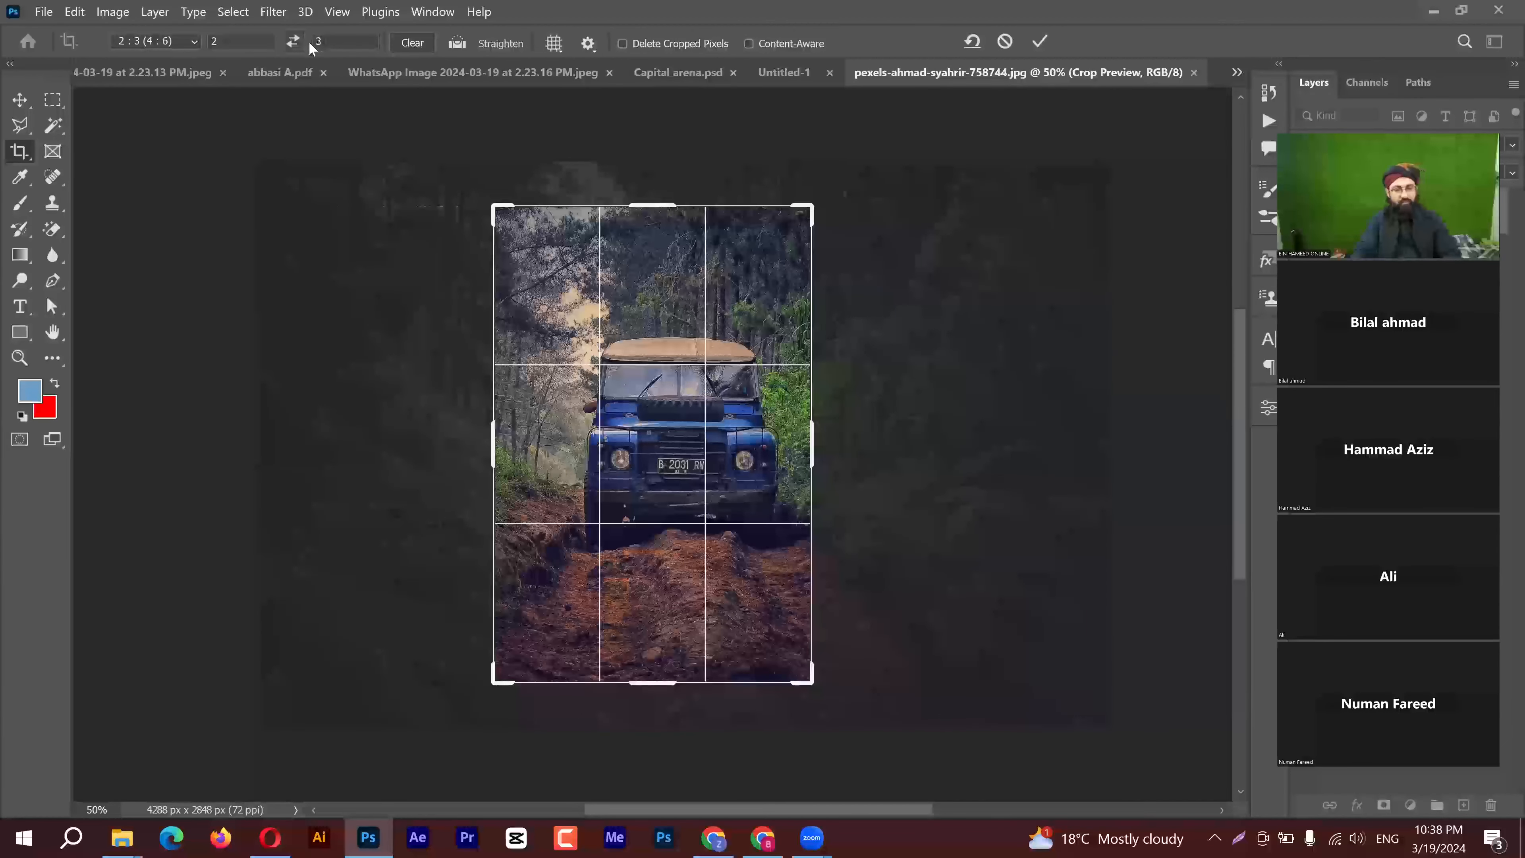
# Clear the crop ratio, widen the frame on both sides of the jeep, and crop the image to about 3506 x 2398 px
pyautogui.click(328, 48)
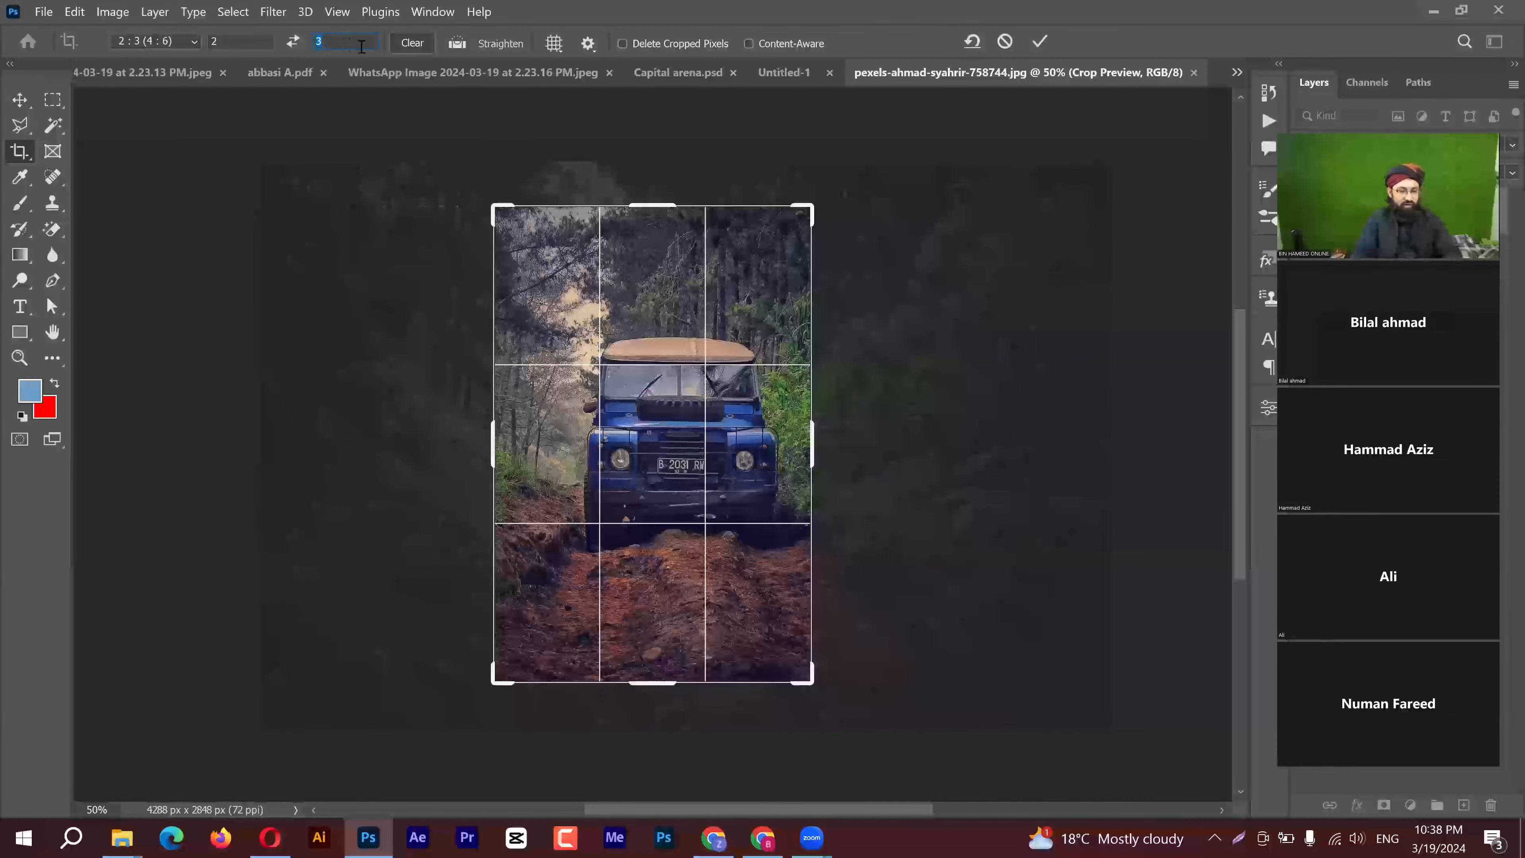
pyautogui.click(414, 43)
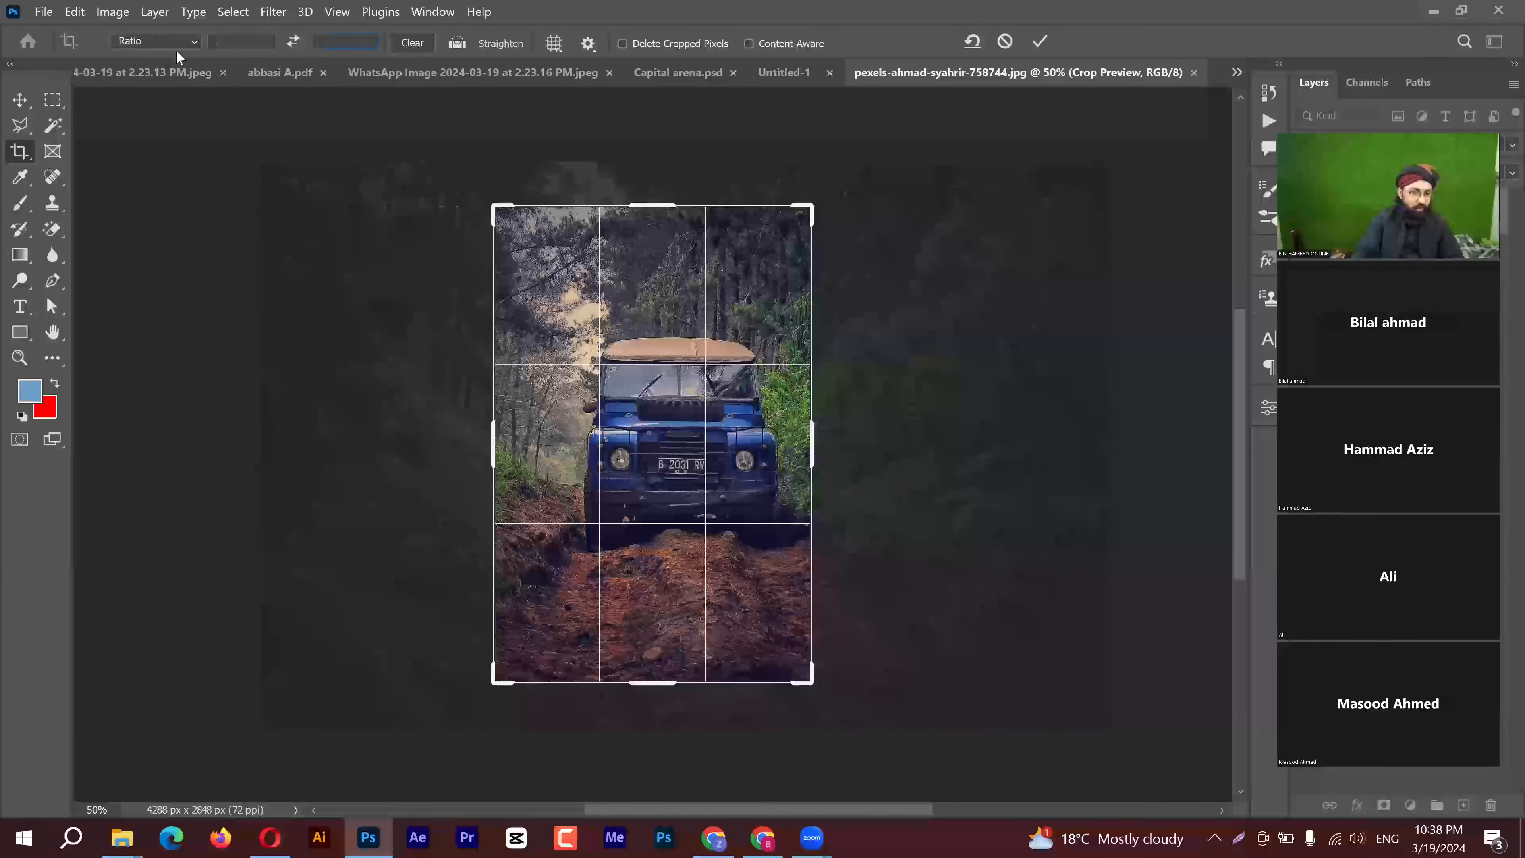
pyautogui.moveTo(811, 444); pyautogui.dragTo(895, 434)
pyautogui.moveTo(408, 440); pyautogui.dragTo(310, 450)
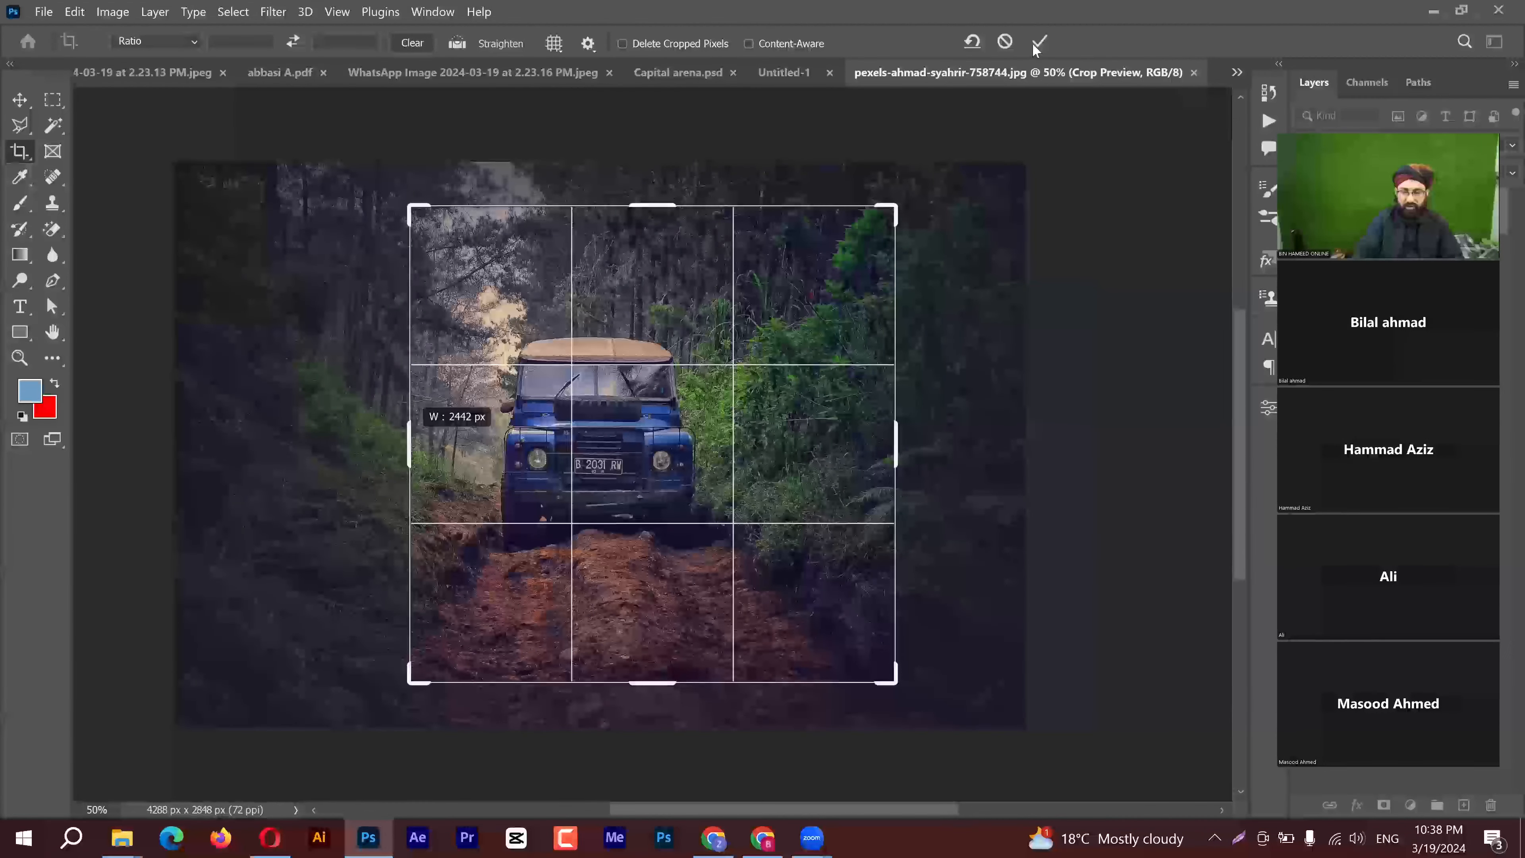
pyautogui.doubleClick(749, 287)
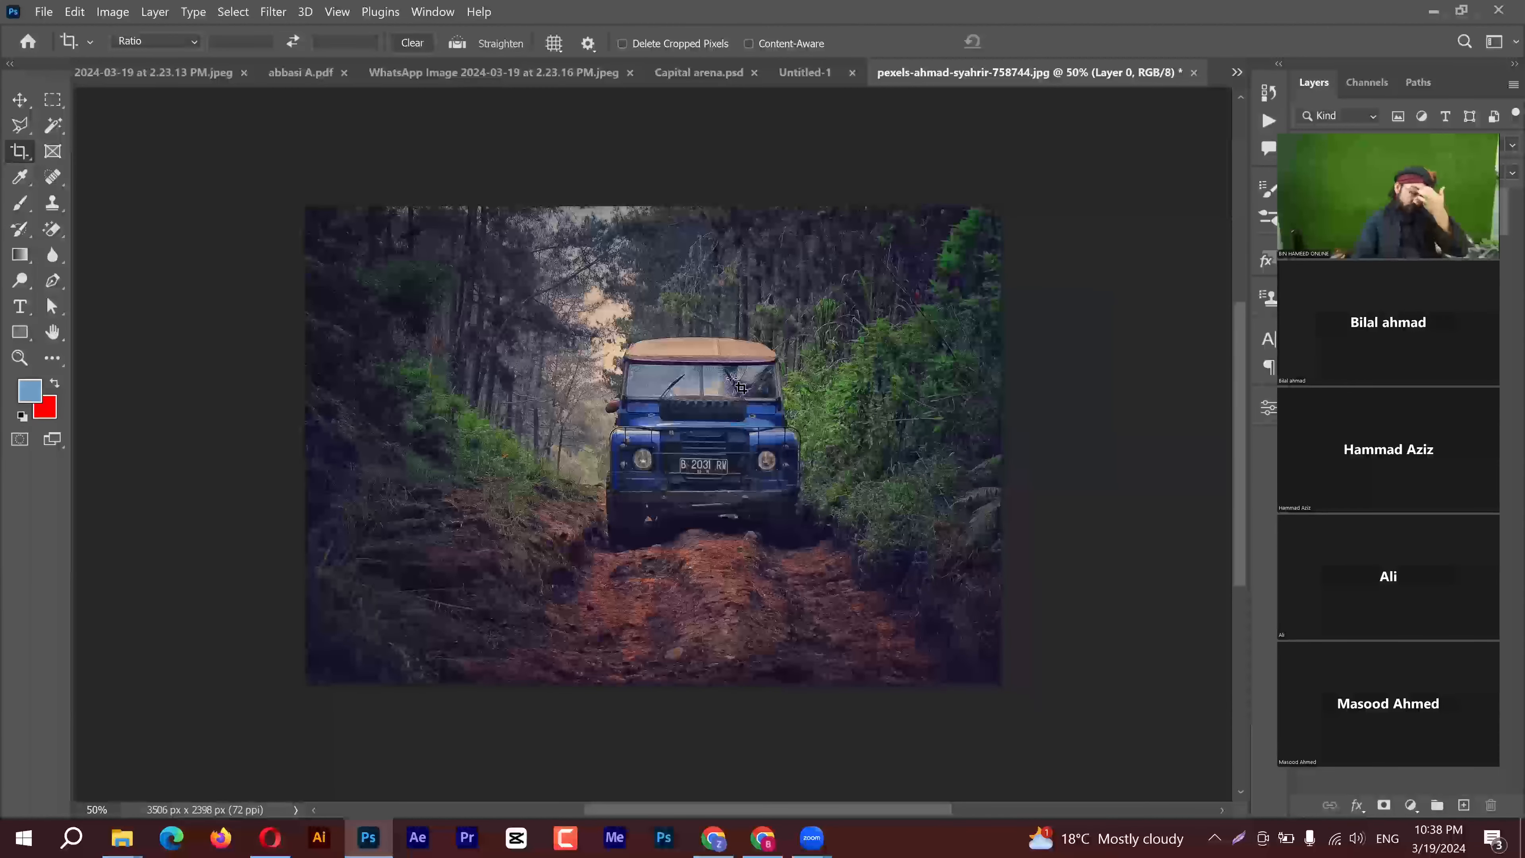
# Undo the crop of the jeep photo and switch to the Move tool
pyautogui.hotkey('ctrl', 'z')
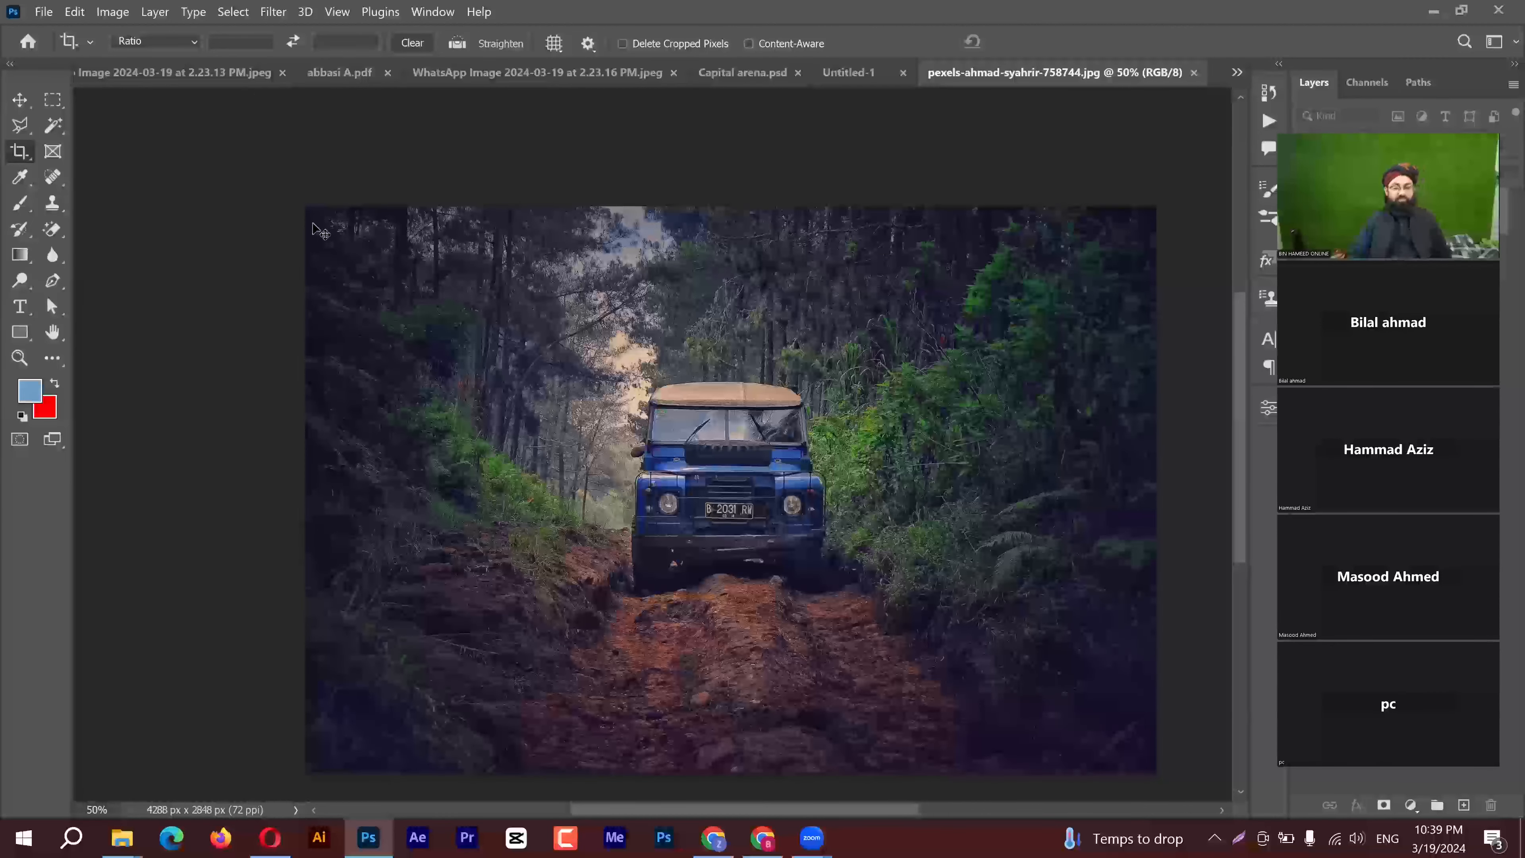
pyautogui.press('v')
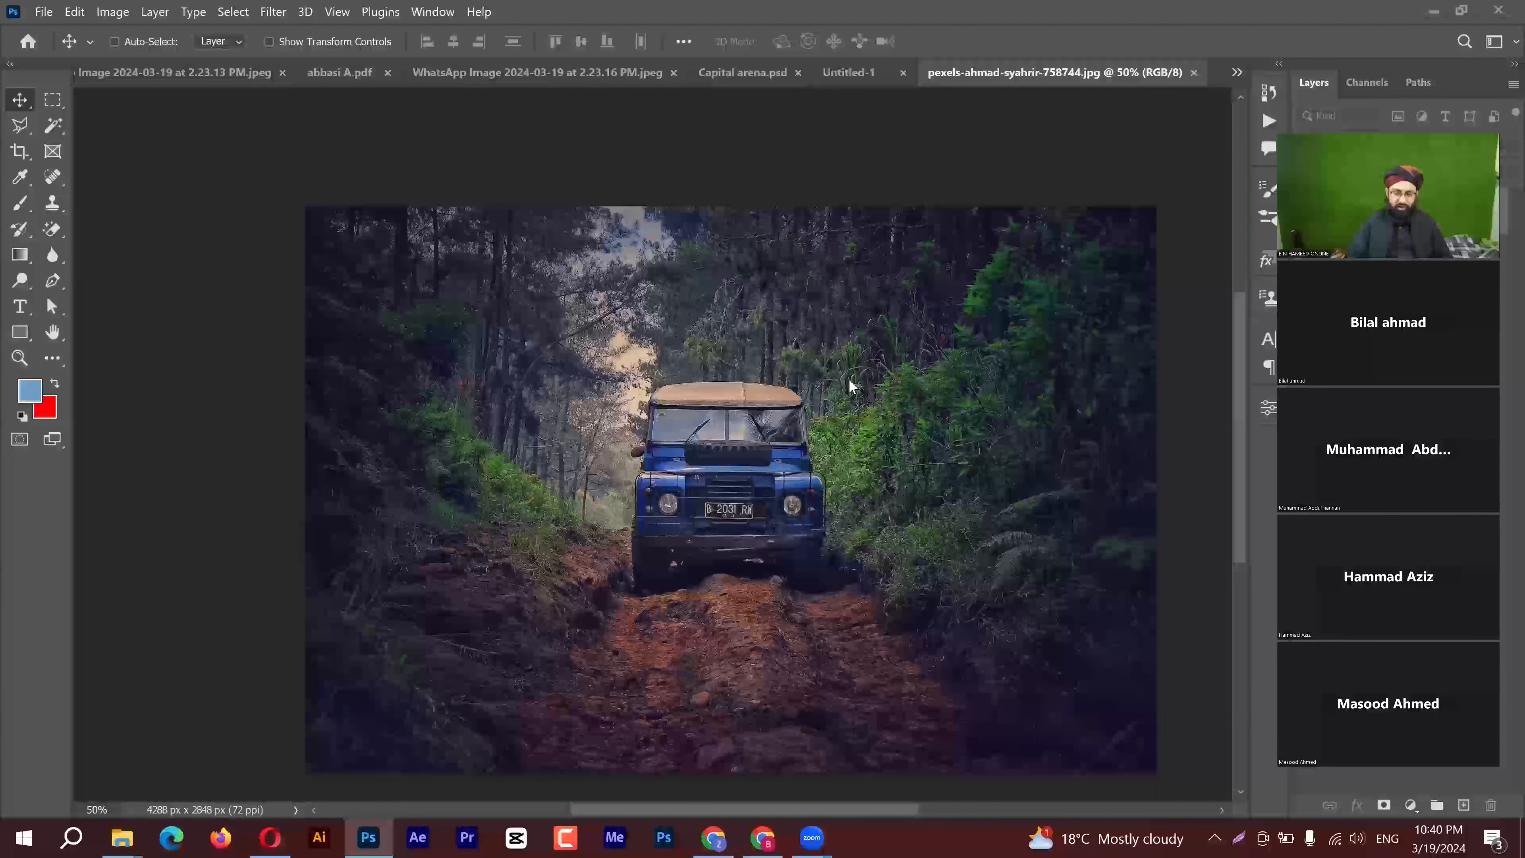
pyautogui.scroll(-1, 499, 541)
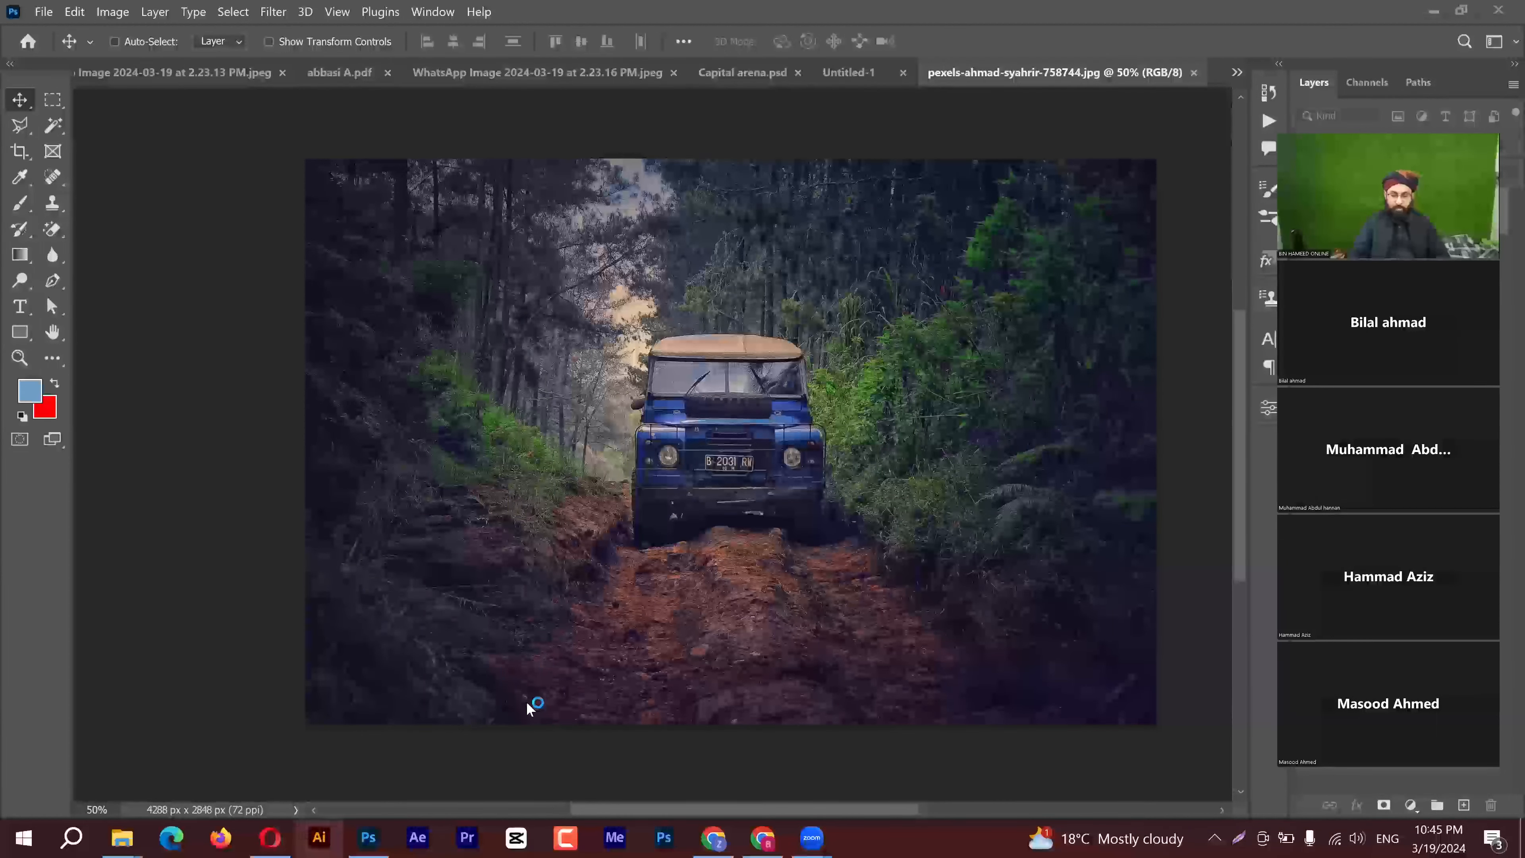
# Switch to Freepik in Chrome, search for "real estate logo", and filter the results to vectors
pyautogui.click(715, 839)
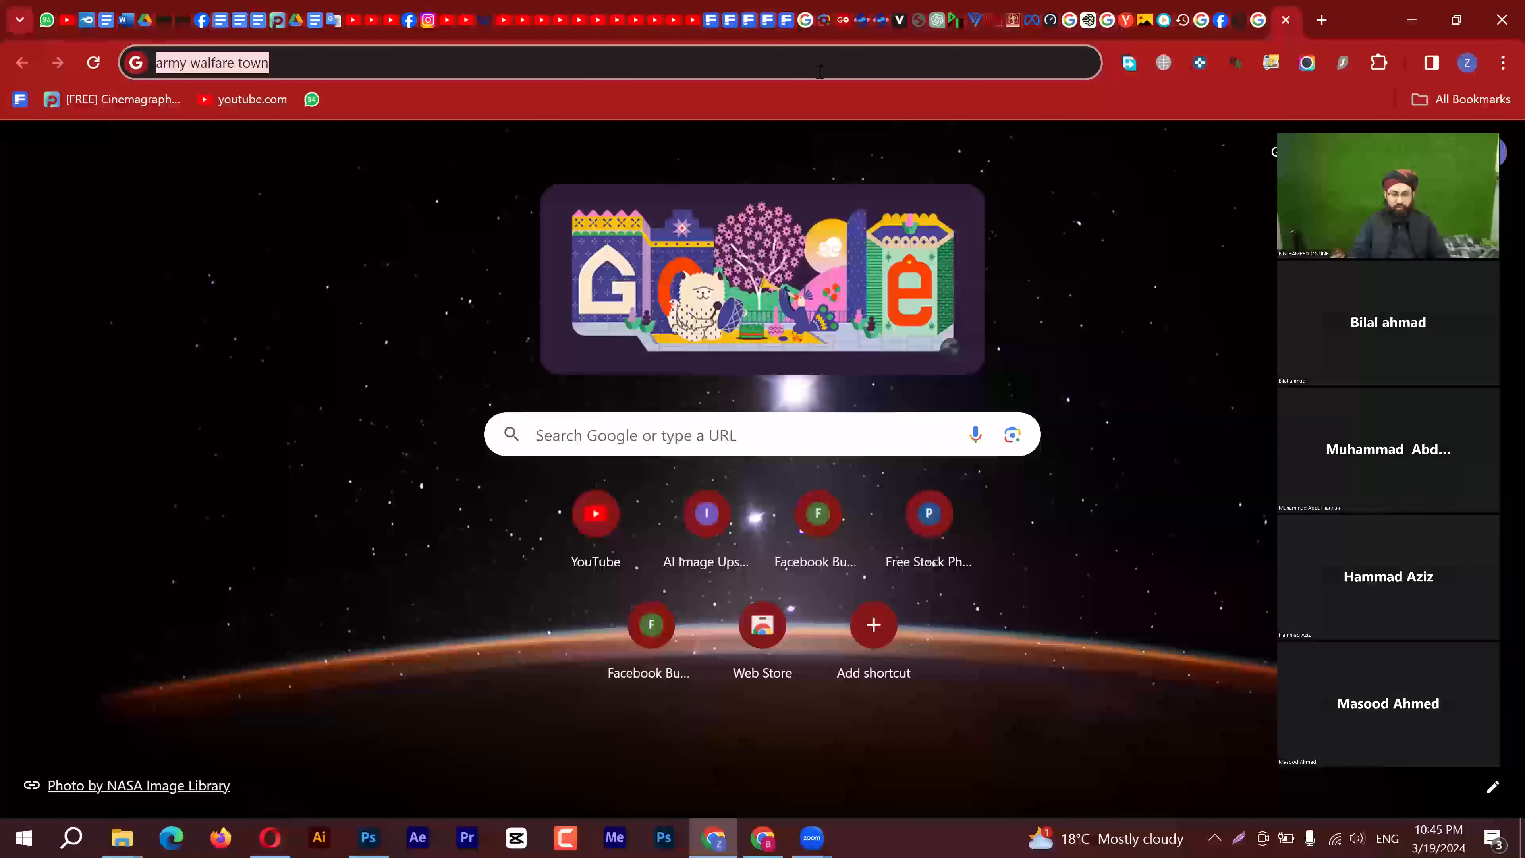
pyautogui.click(786, 22)
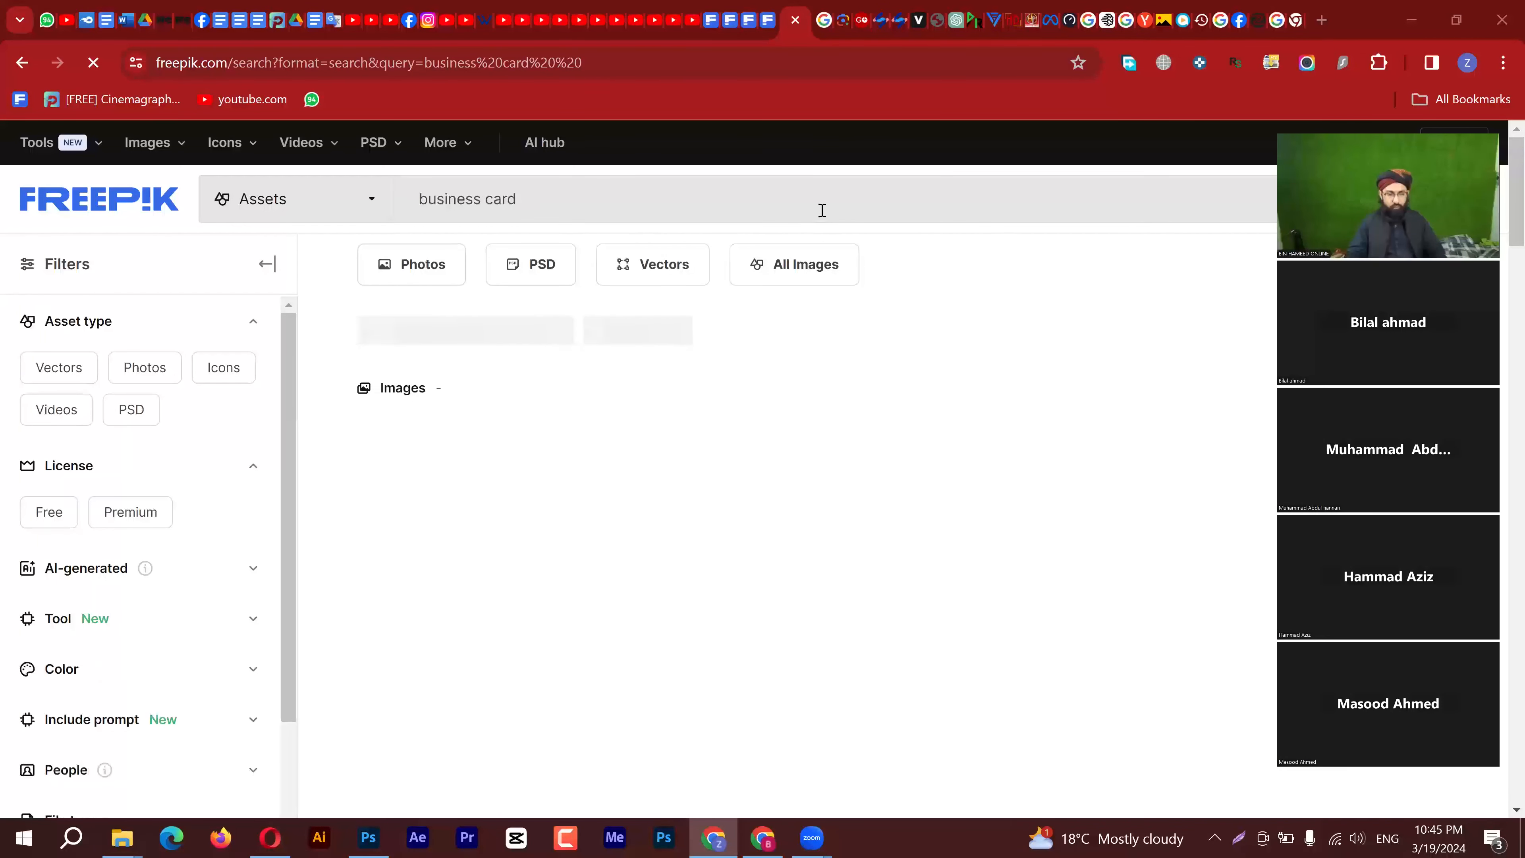
pyautogui.click(687, 202)
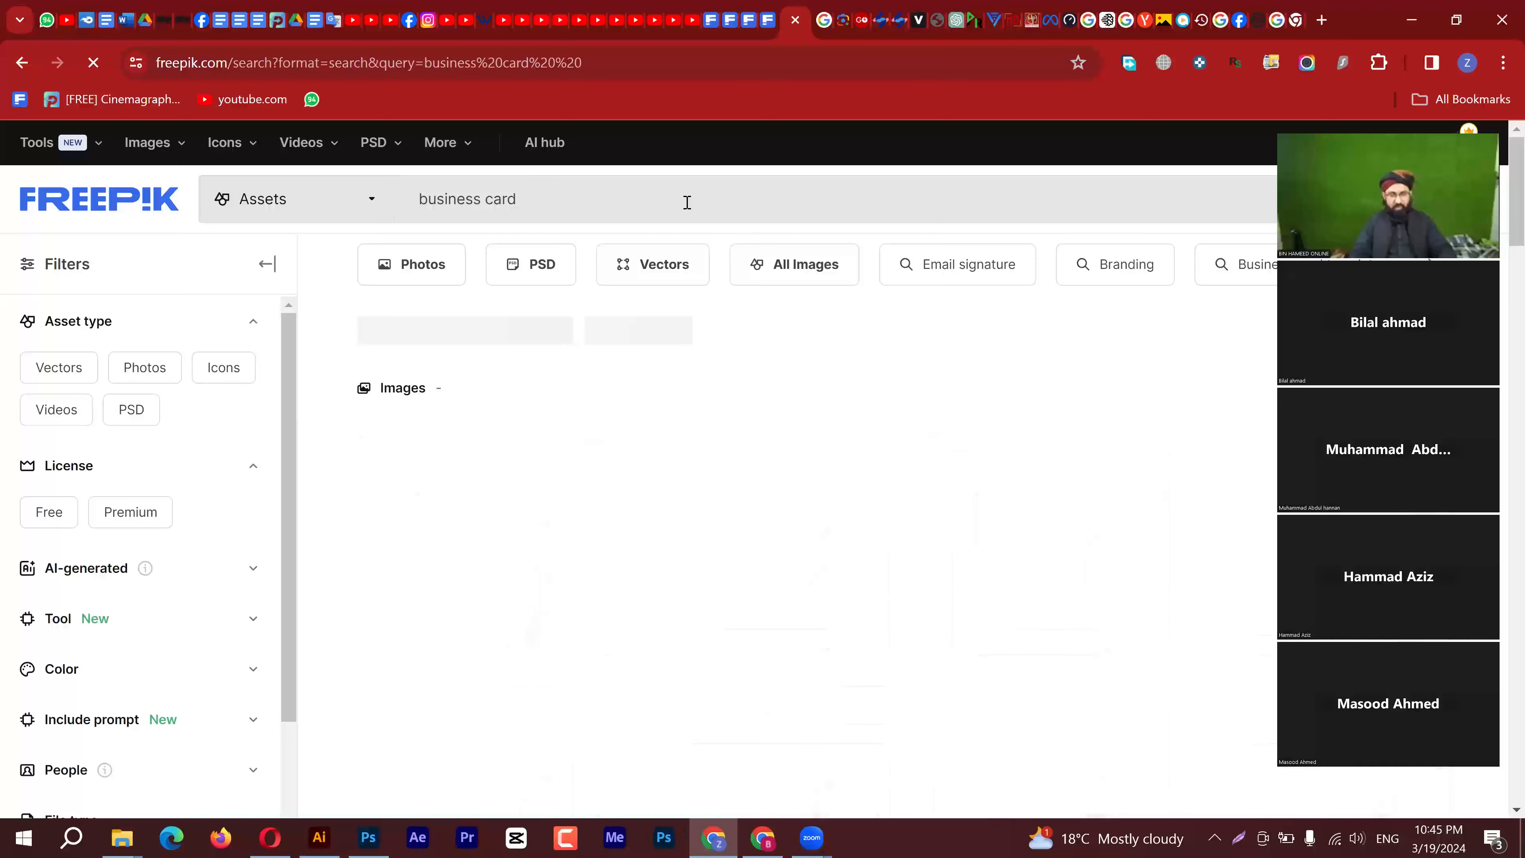
pyautogui.hotkey('ctrl', 'a')
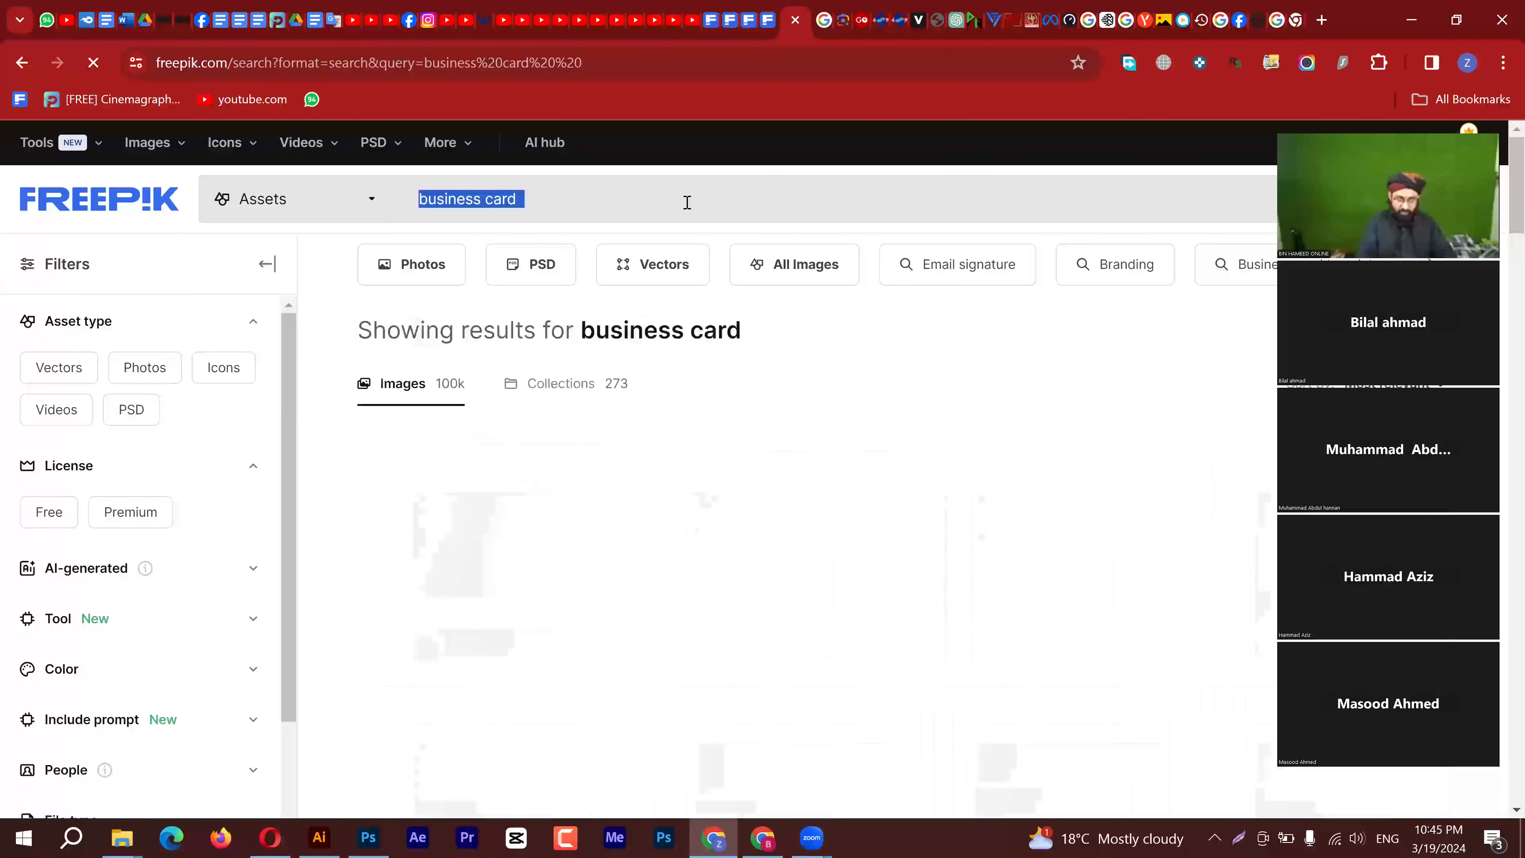
pyautogui.write('r')
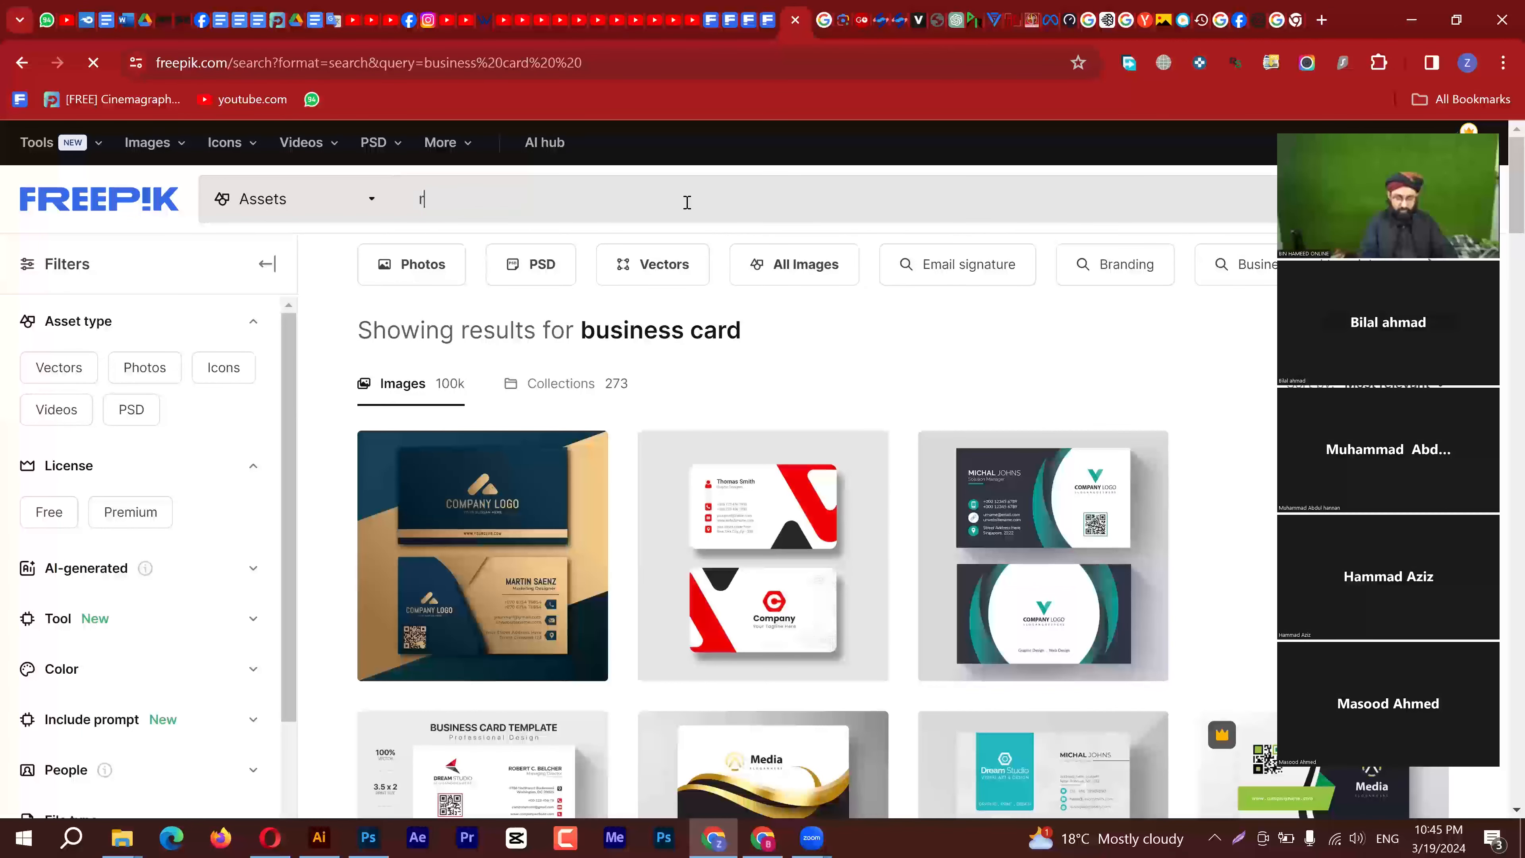
pyautogui.write('eal estate ')
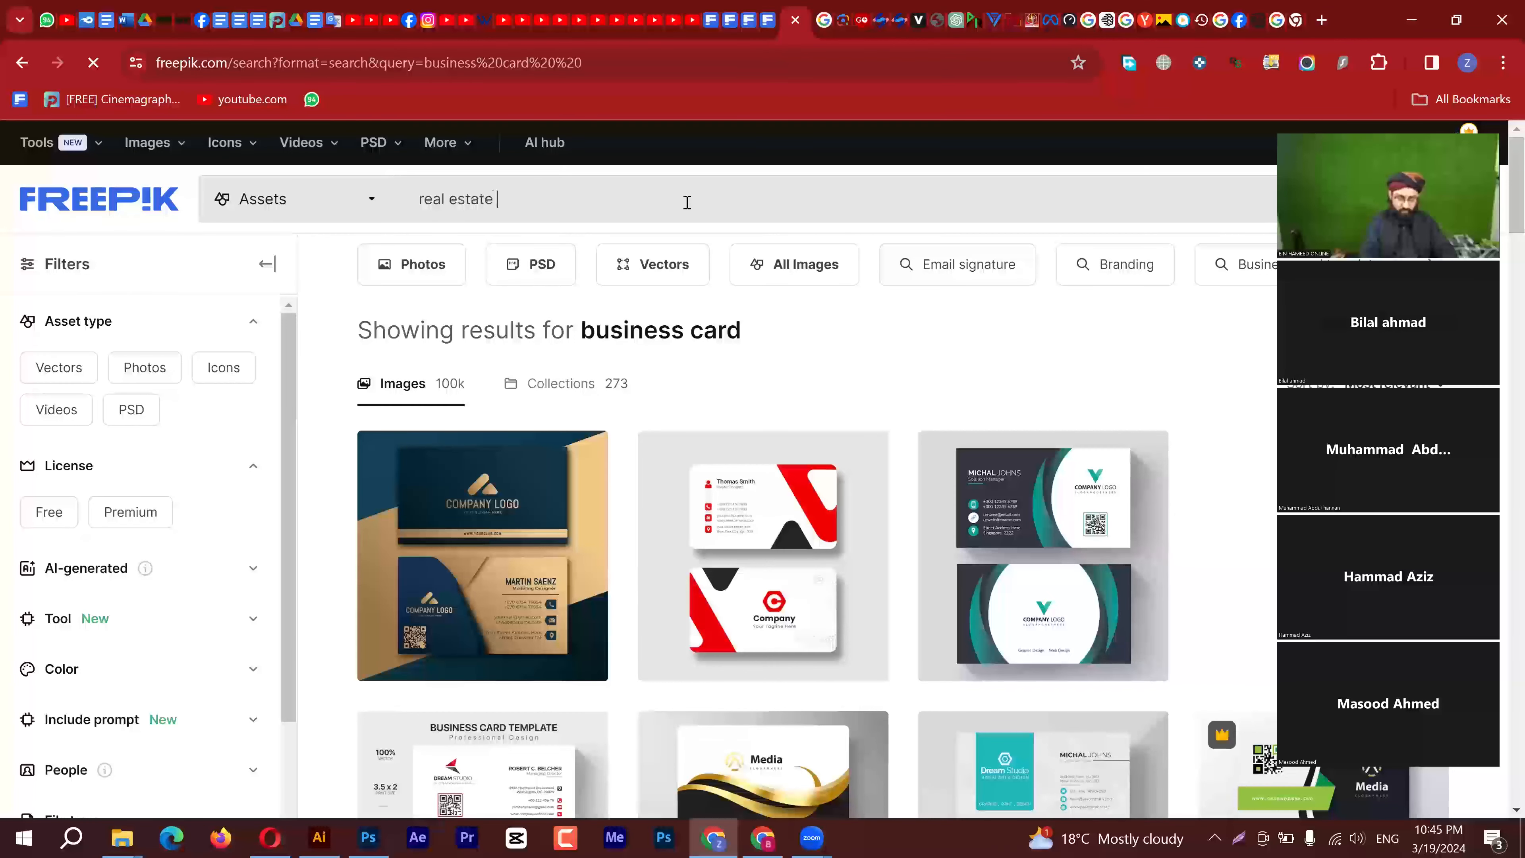
pyautogui.write('logo')
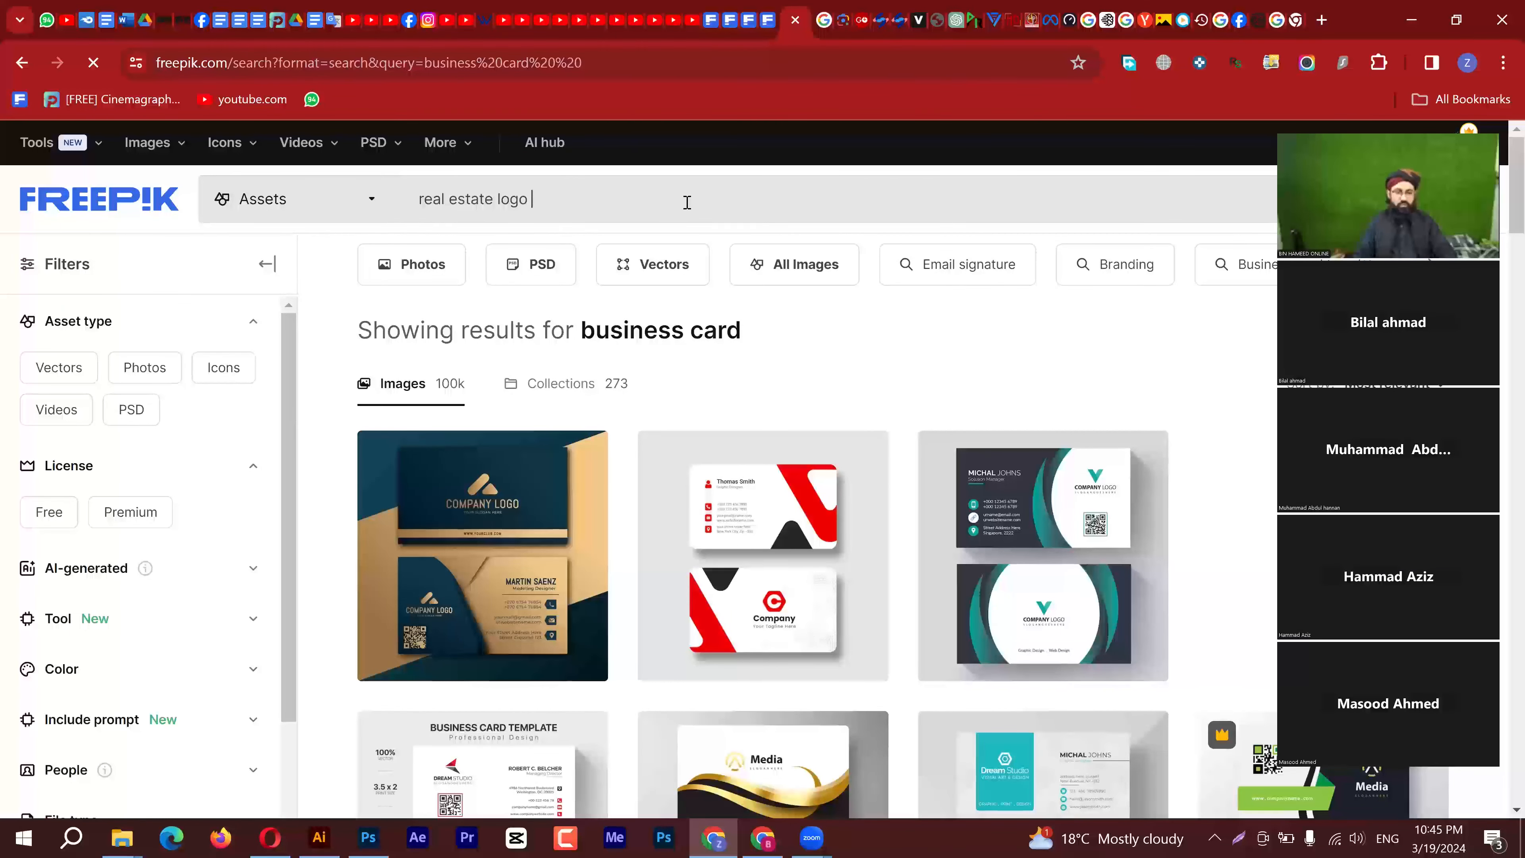
pyautogui.press('Return')
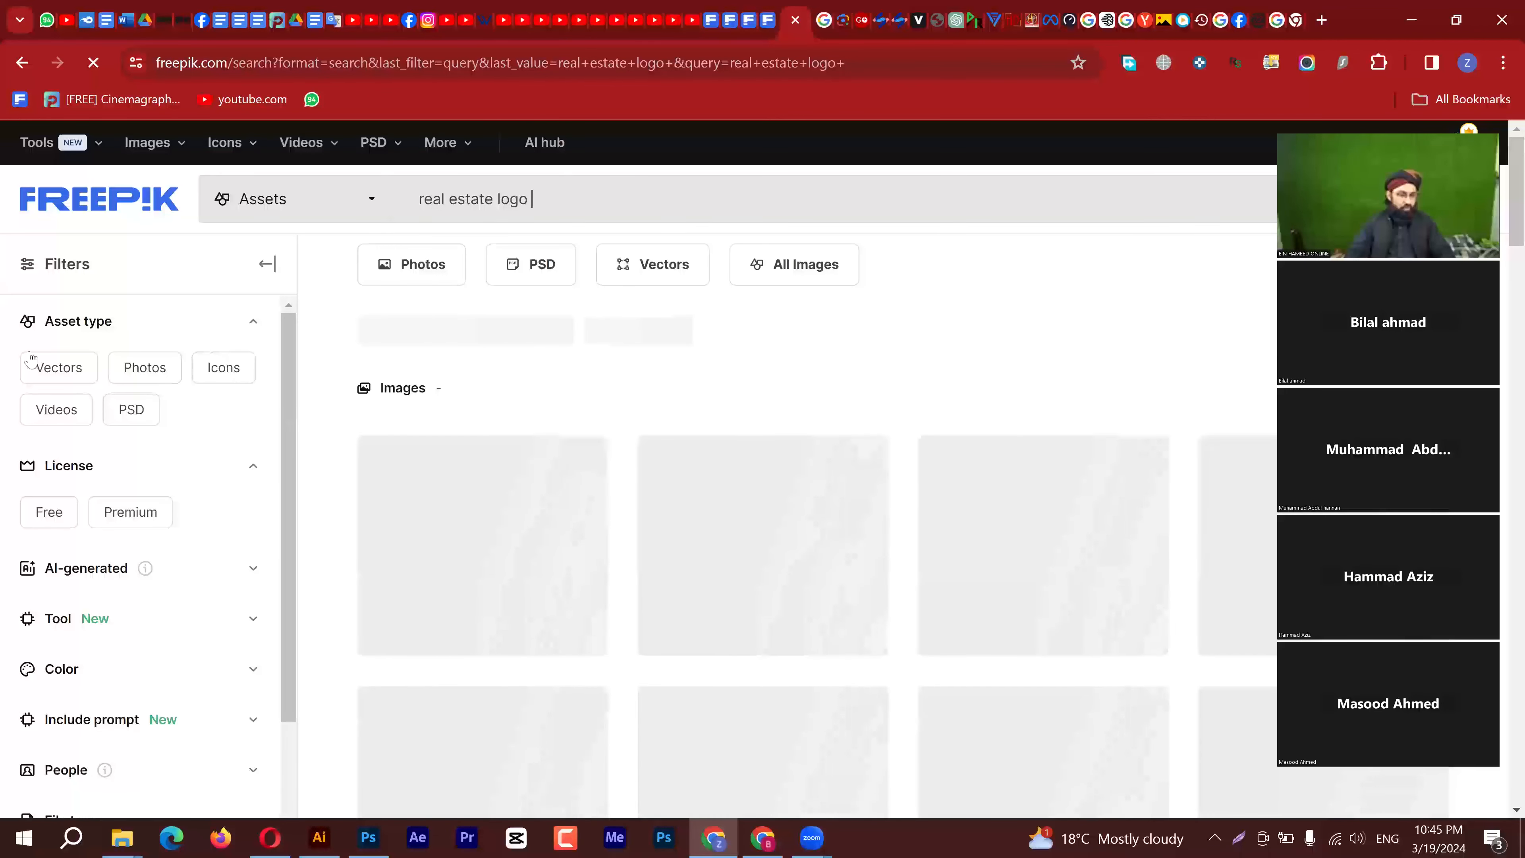
pyautogui.click(53, 369)
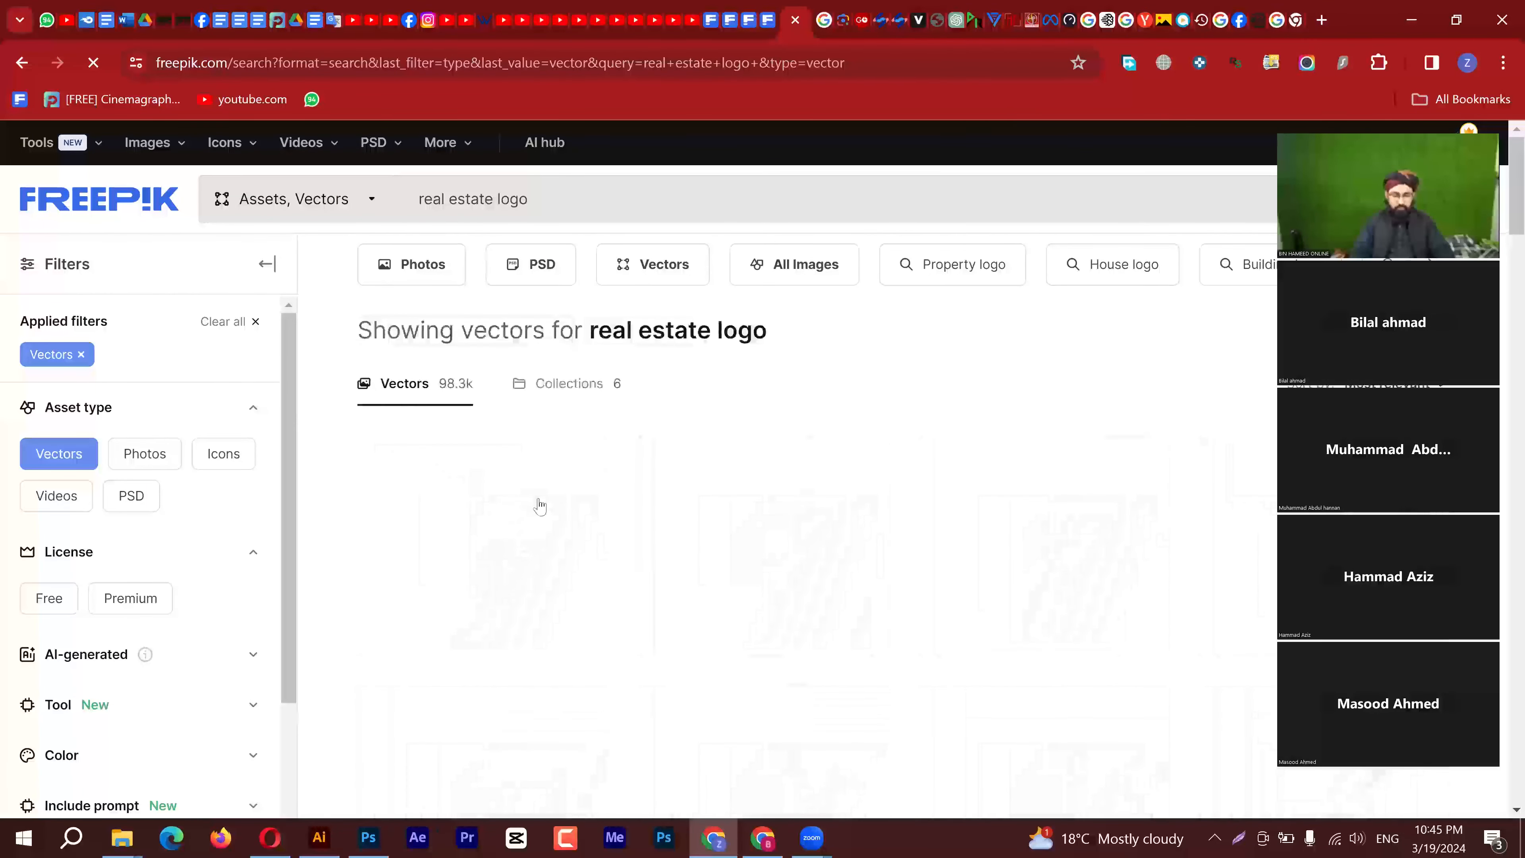
# Download the gold real estate home solutions logo with Free Download Manager and show the archive in its Downloads folder
pyautogui.scroll(-3, 528, 480)
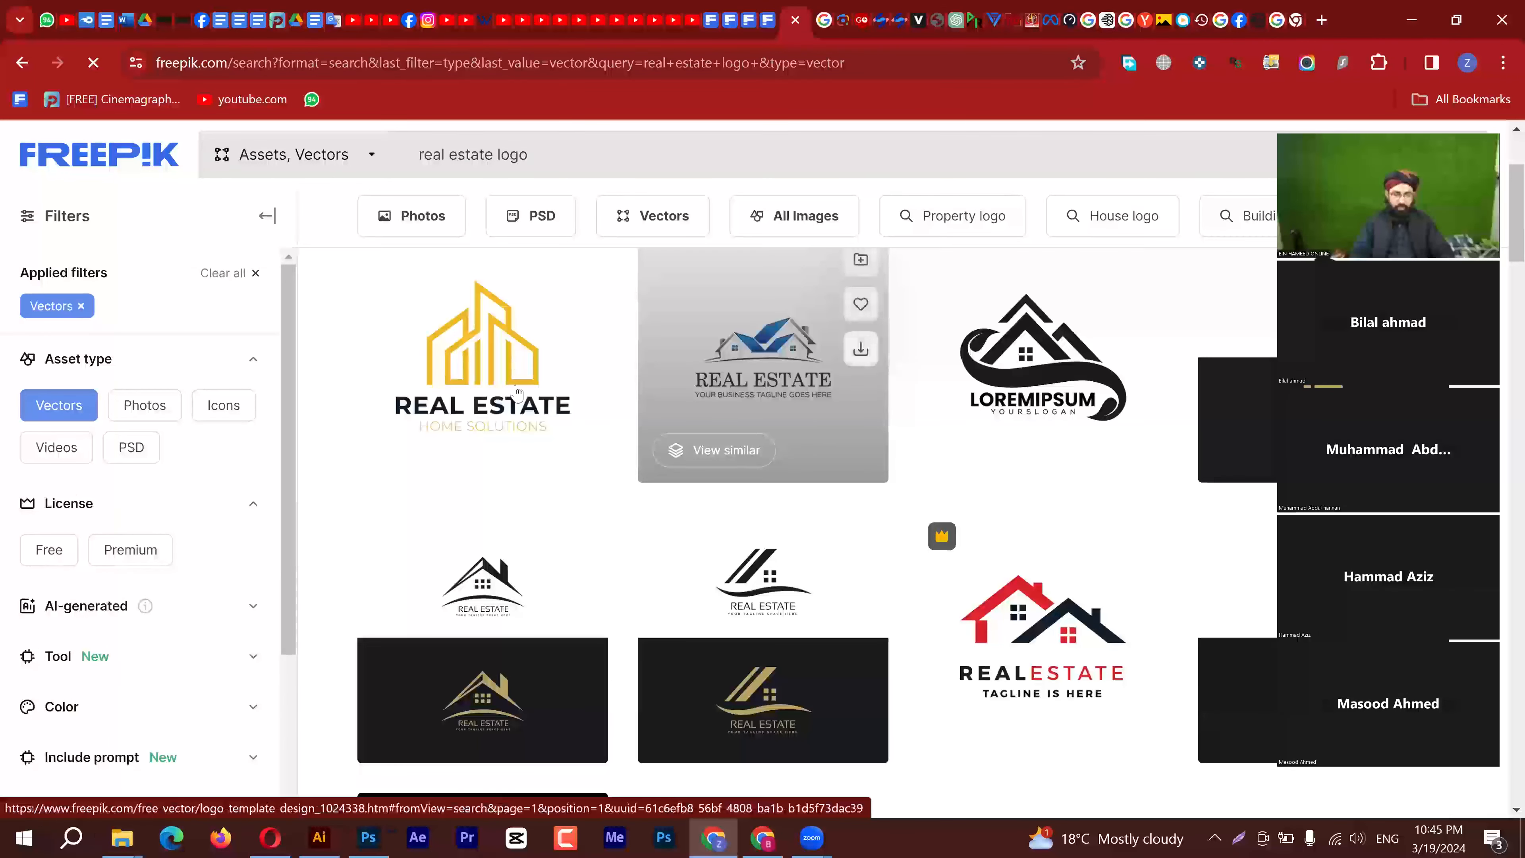
pyautogui.scroll(3, 497, 440)
pyautogui.scroll(-1, 486, 438)
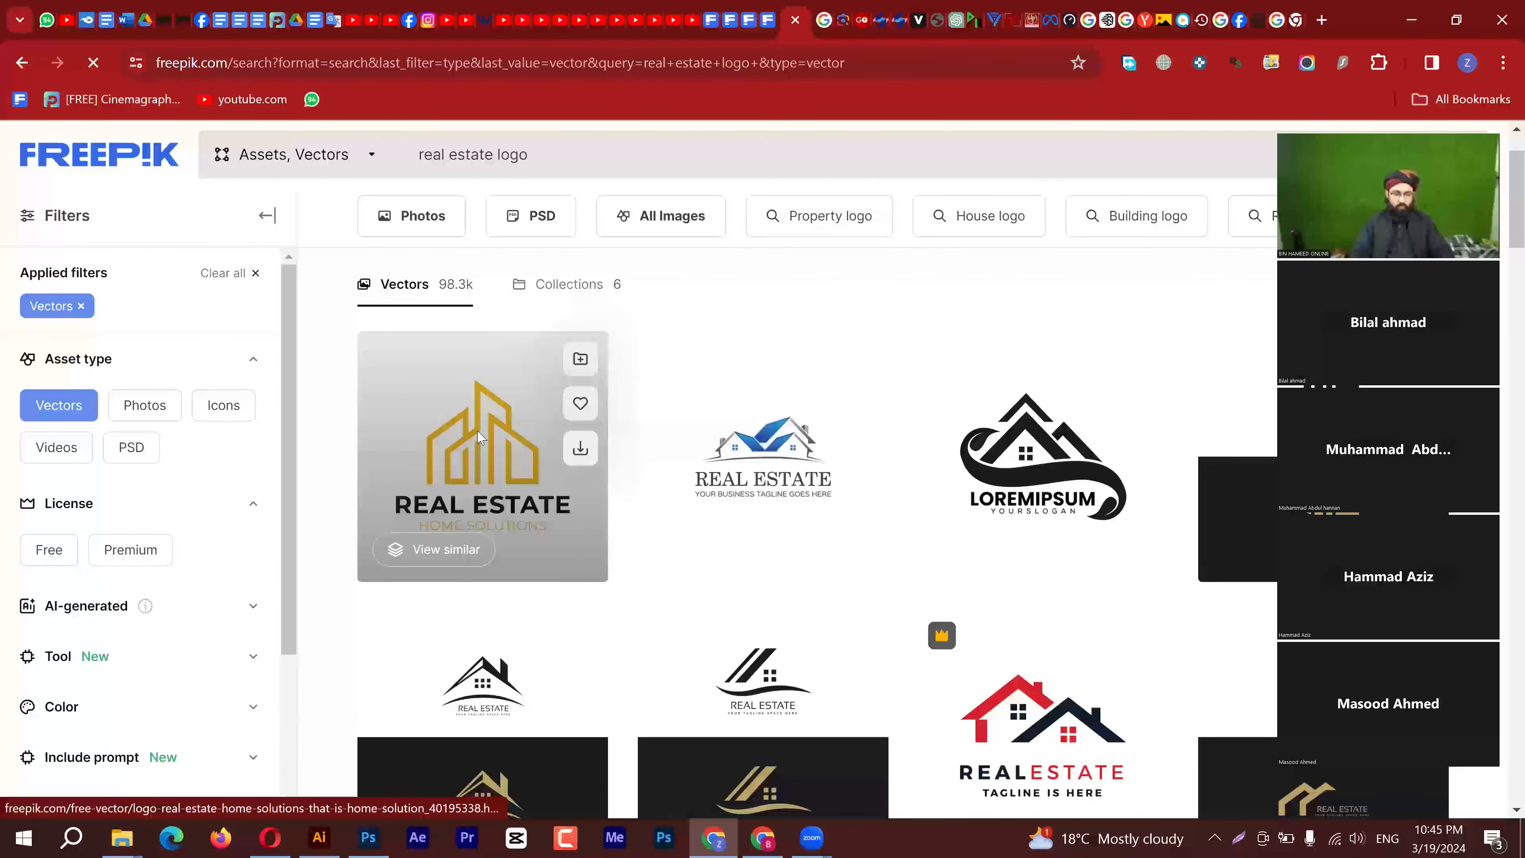
pyautogui.click(478, 437)
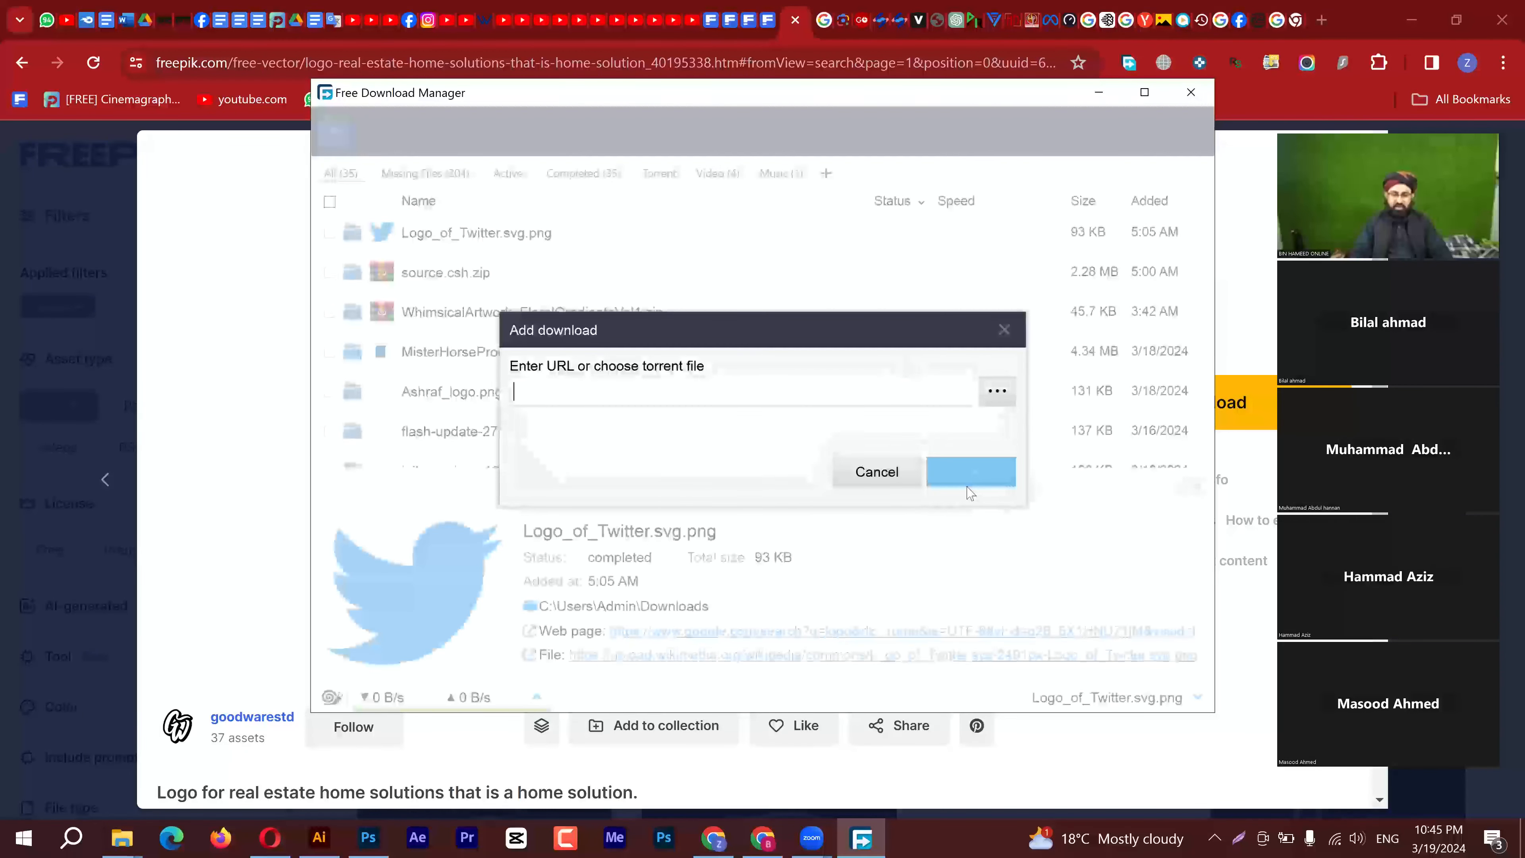
pyautogui.click(971, 505)
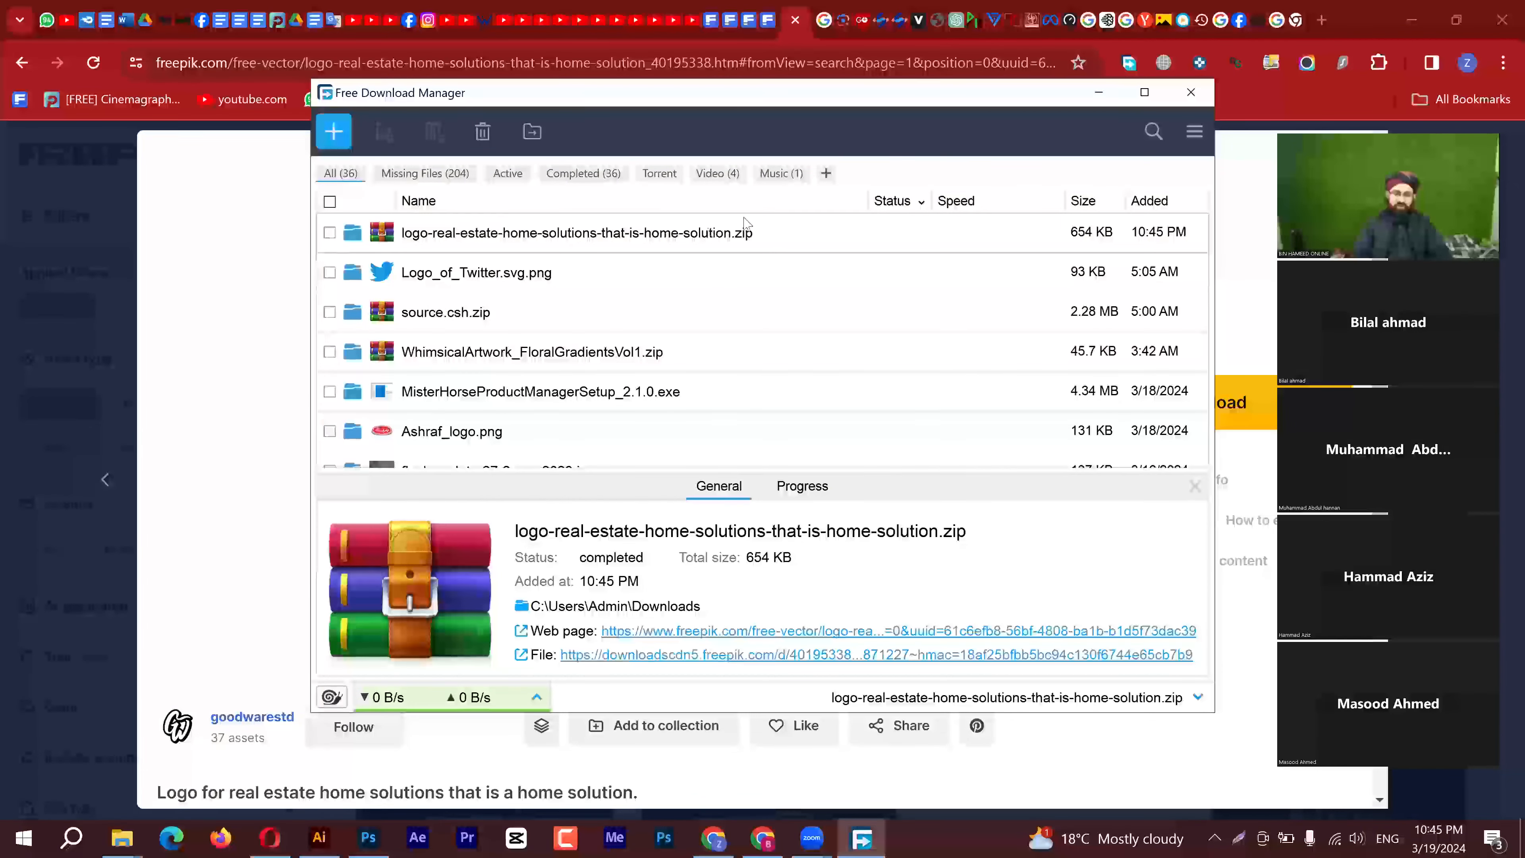
pyautogui.rightClick(710, 234)
pyautogui.click(758, 210)
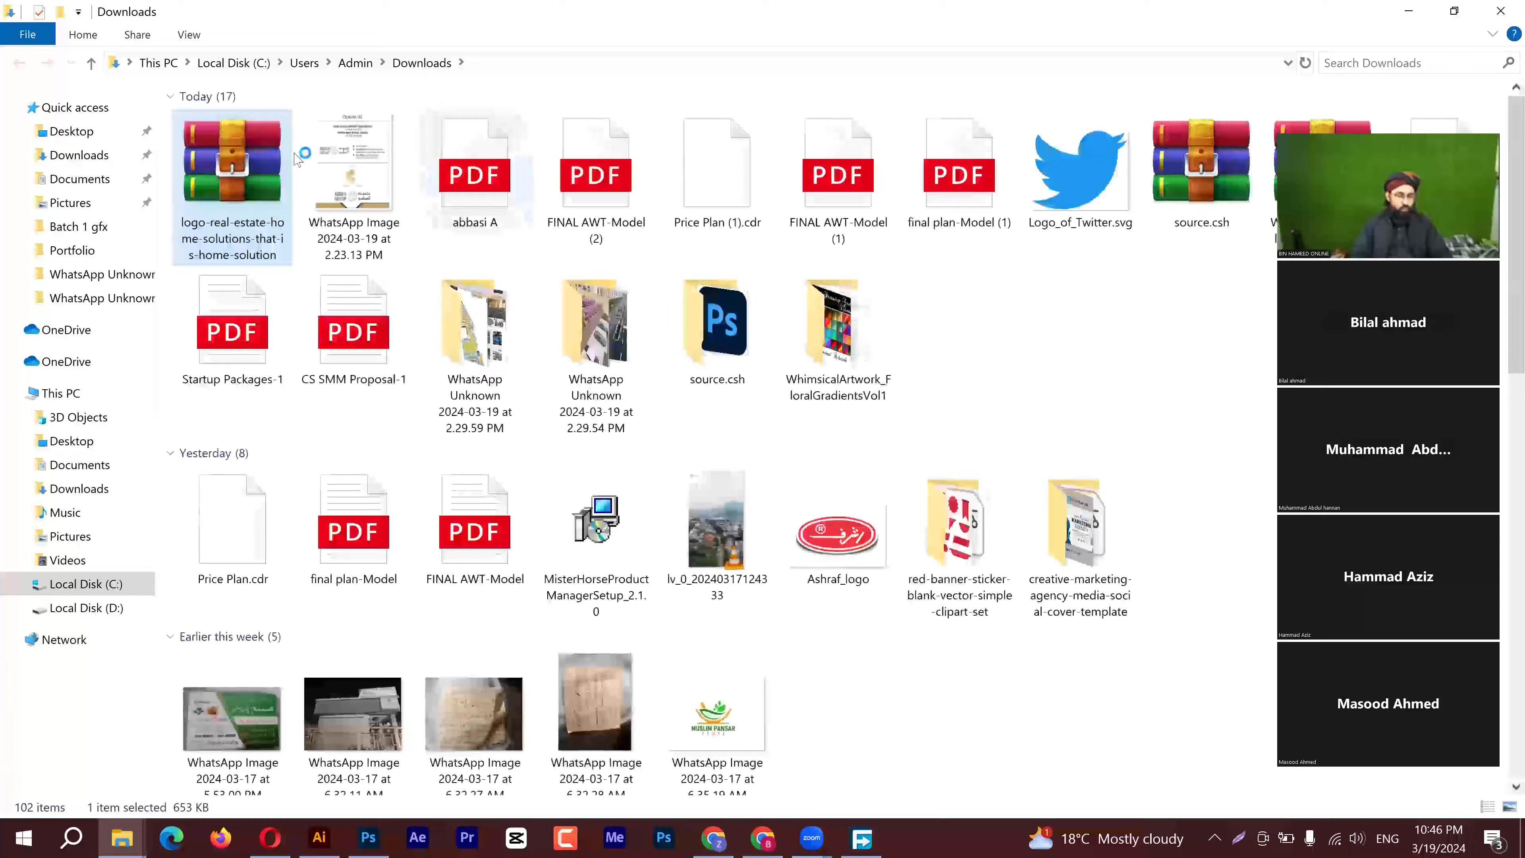
# Extract the logo-real-estate-home-solutions-that-is-home-solution archive into its own folder and permanently delete the ZIP file
pyautogui.rightClick(243, 160)
pyautogui.click(373, 307)
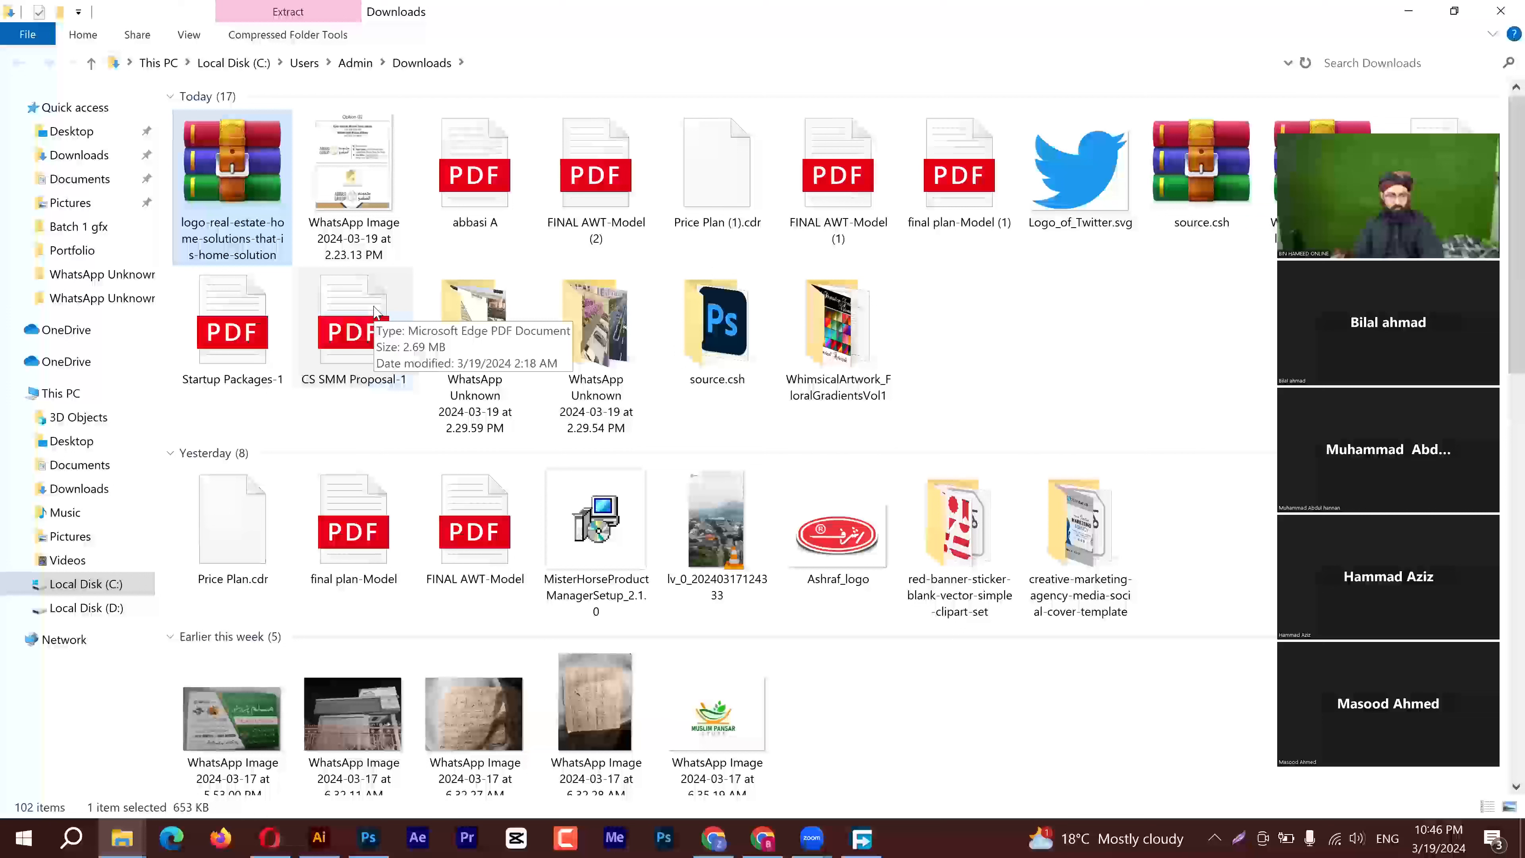
pyautogui.hotkey('shift', 'Delete')
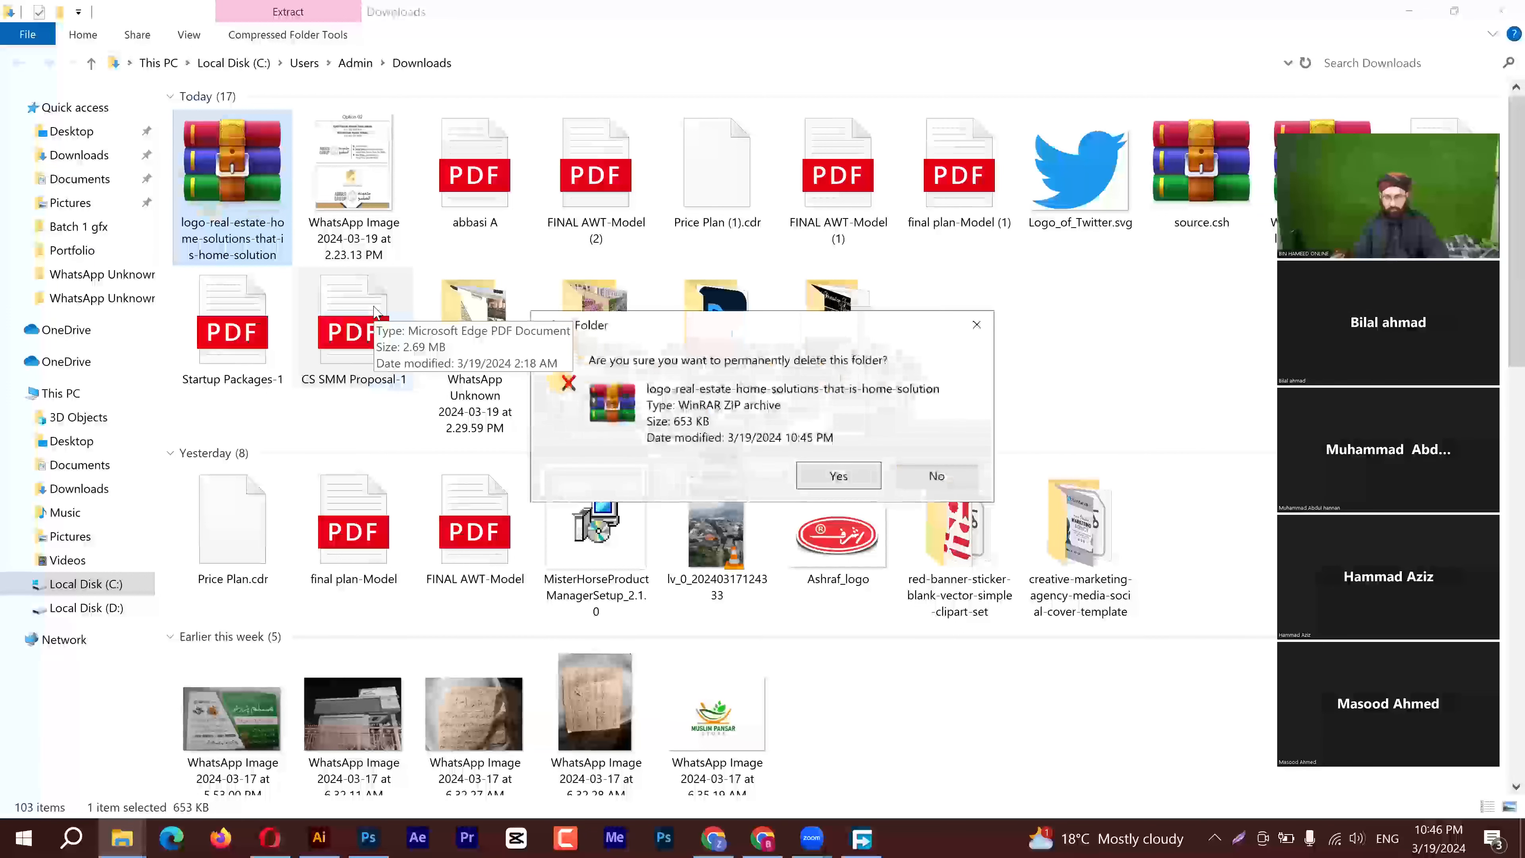
pyautogui.press('Return')
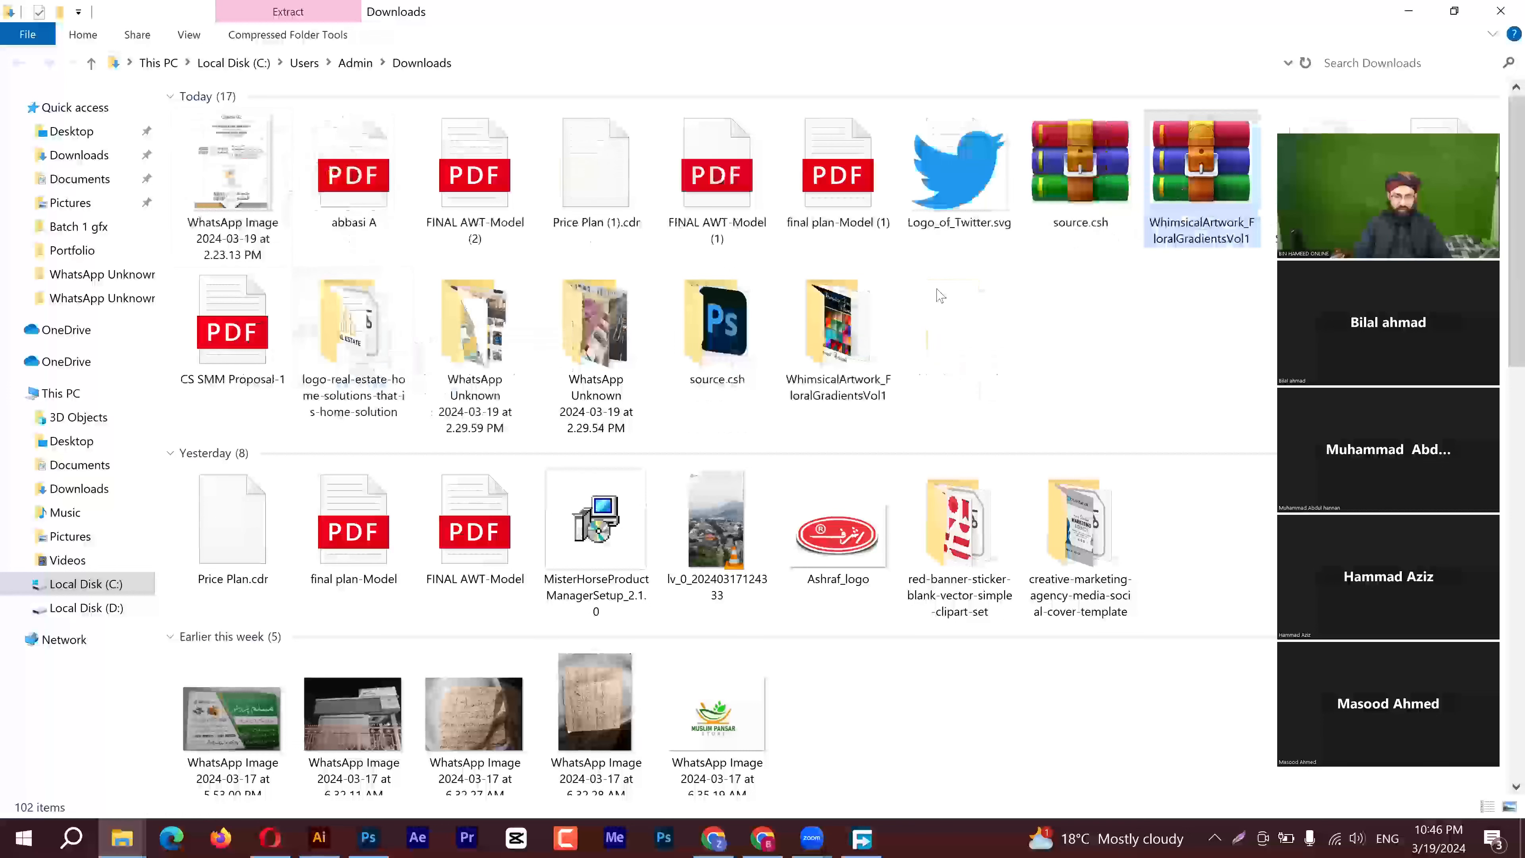
# Permanently delete the WhimsicalArtwork_FloralGradientsVol1 archive, the source.csh folder and the source.csh archive from Downloads
pyautogui.keyDown('ctrl'); pyautogui.click(712, 352); pyautogui.keyUp('ctrl')
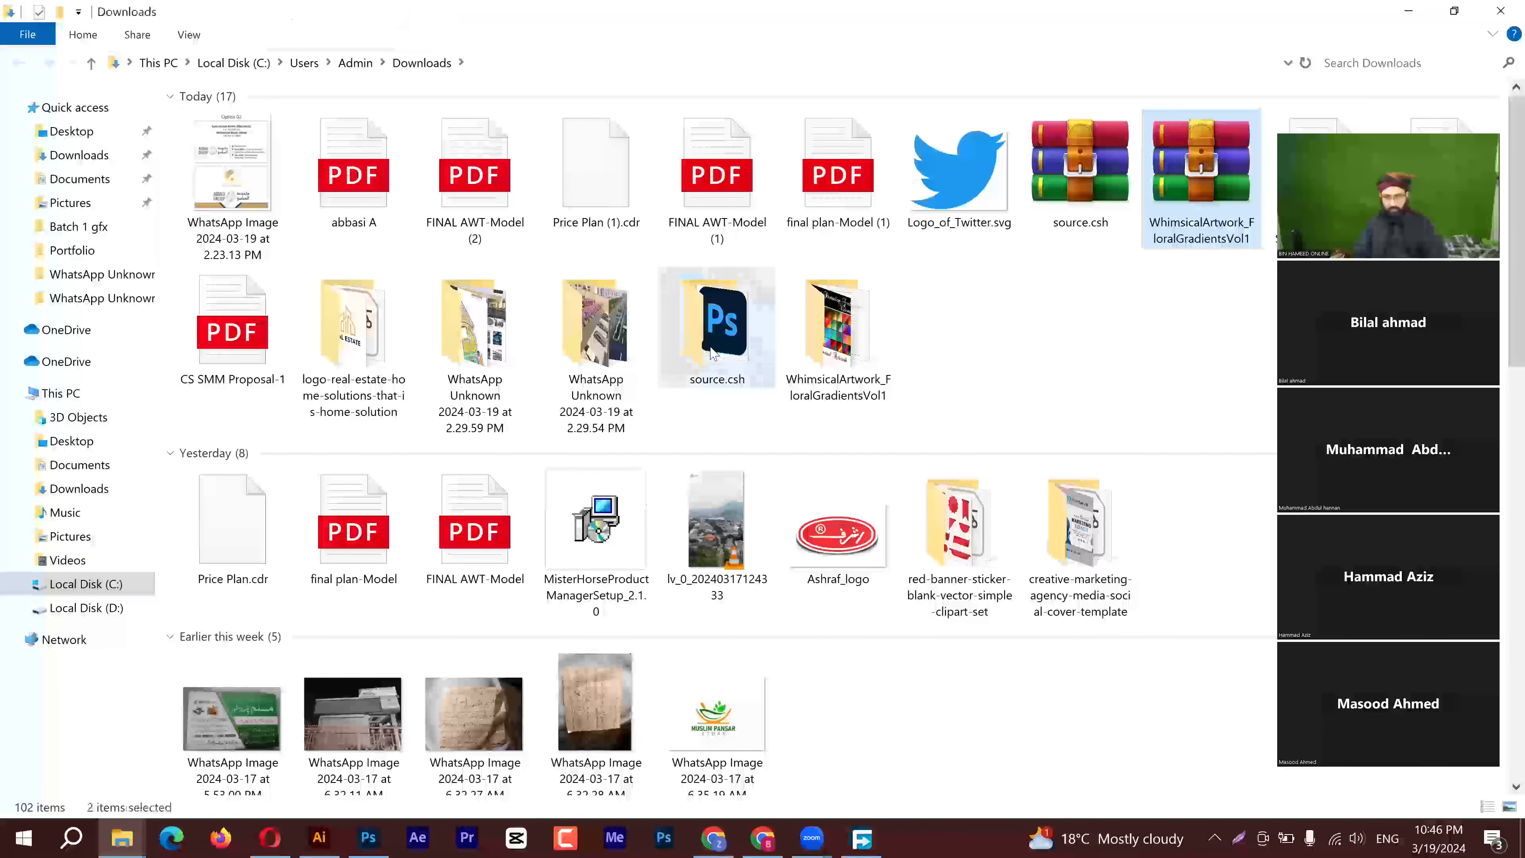
pyautogui.hotkey('shift', 'Delete')
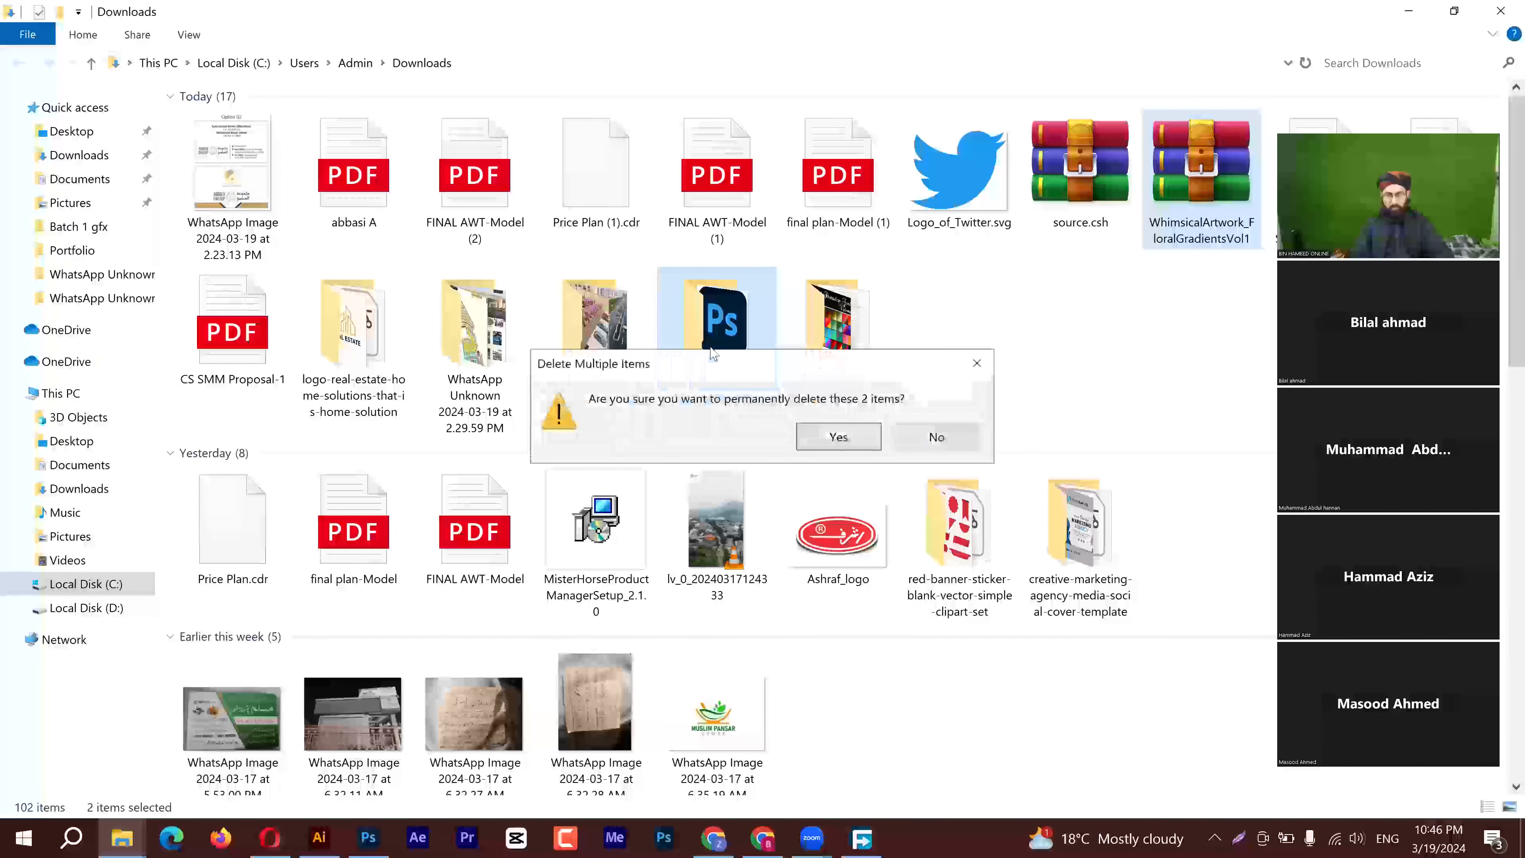
pyautogui.press('Return')
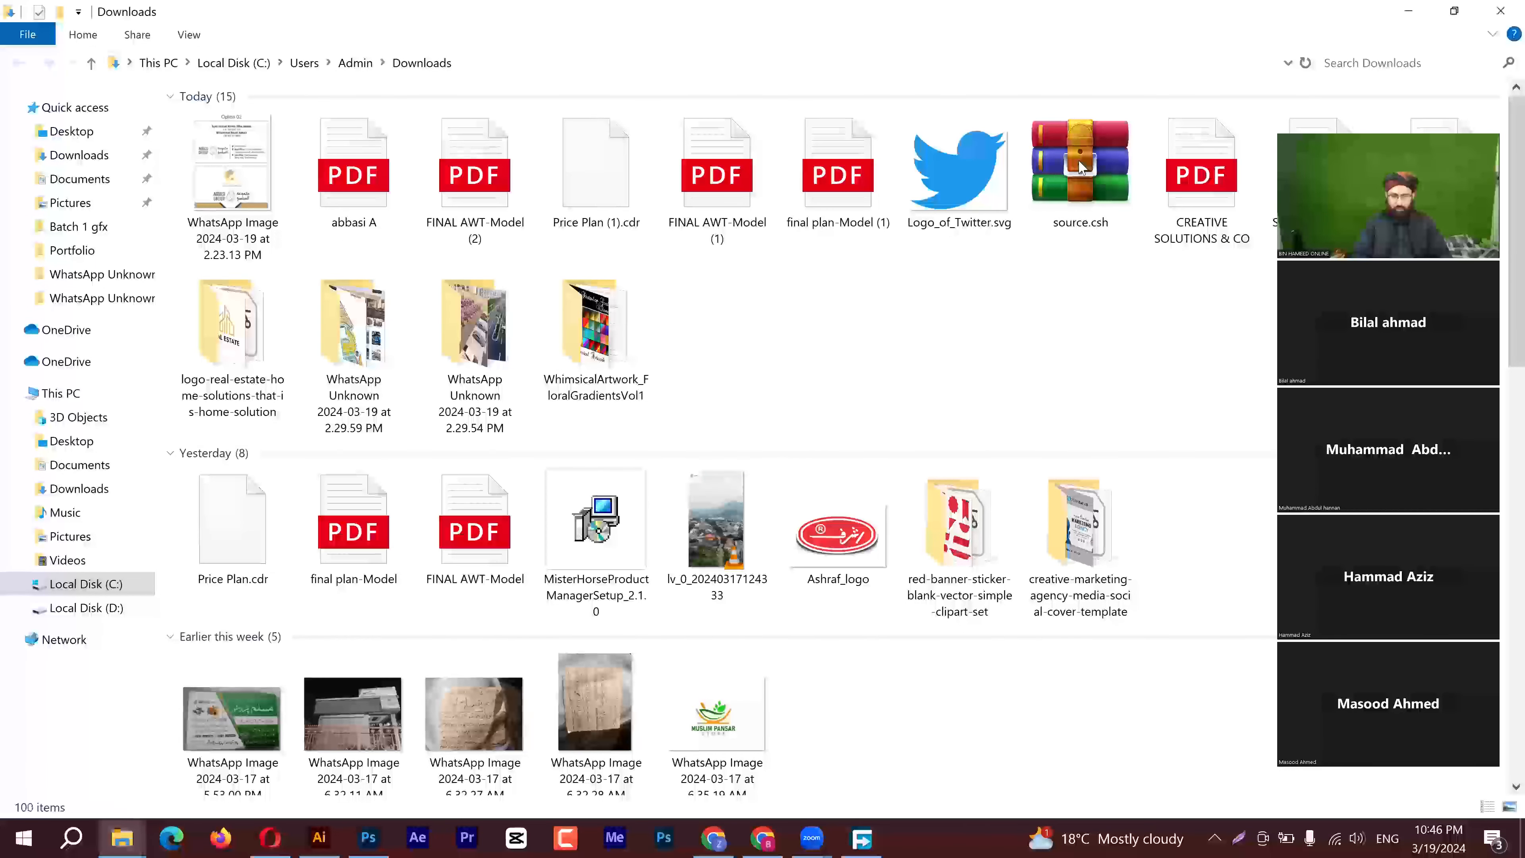
pyautogui.click(1078, 160)
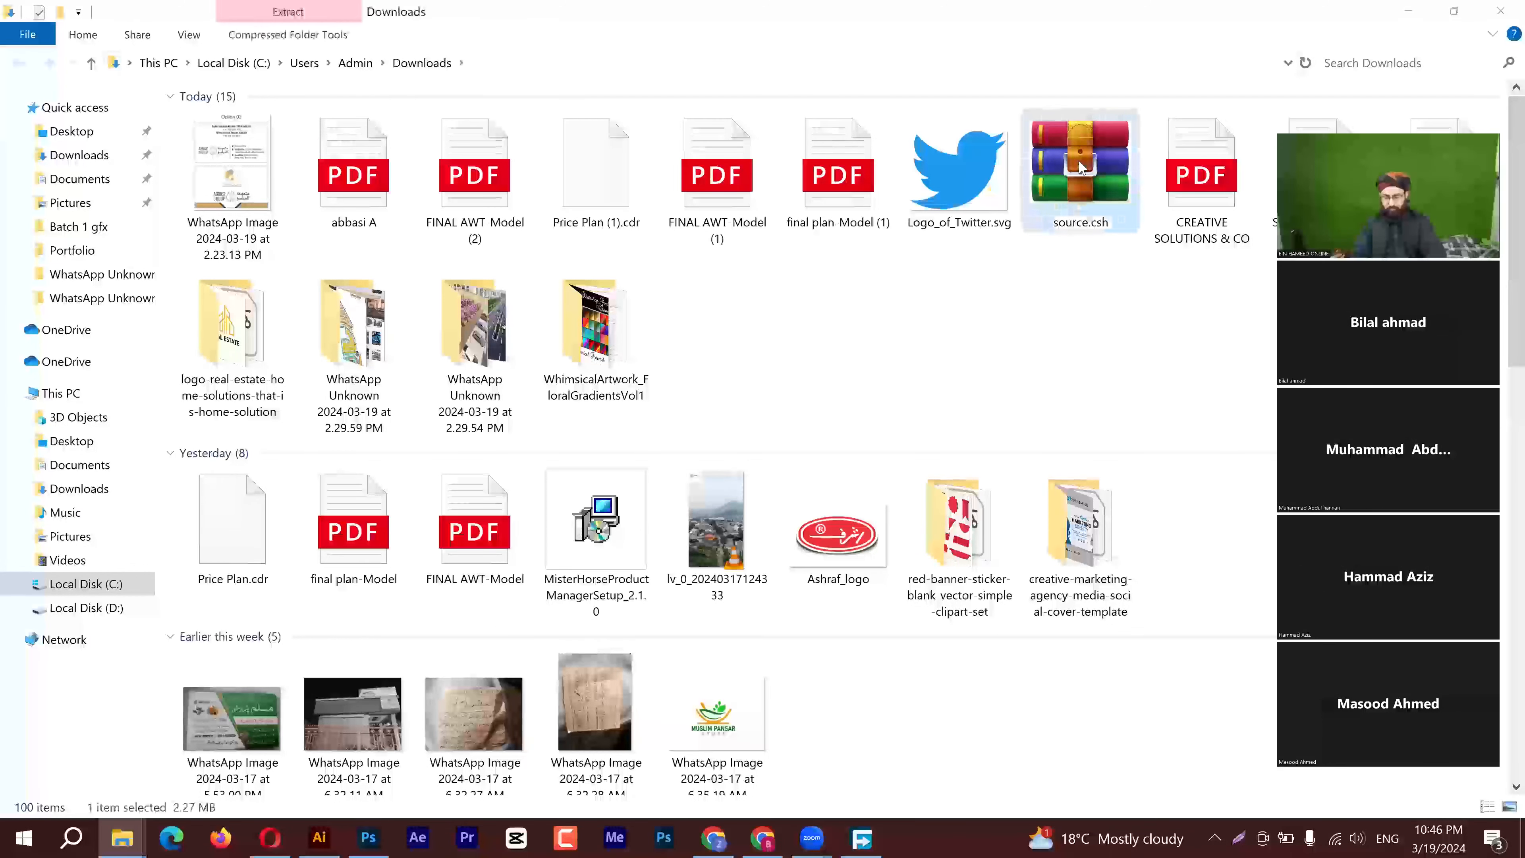
pyautogui.hotkey('shift', 'Delete')
pyautogui.press('Return')
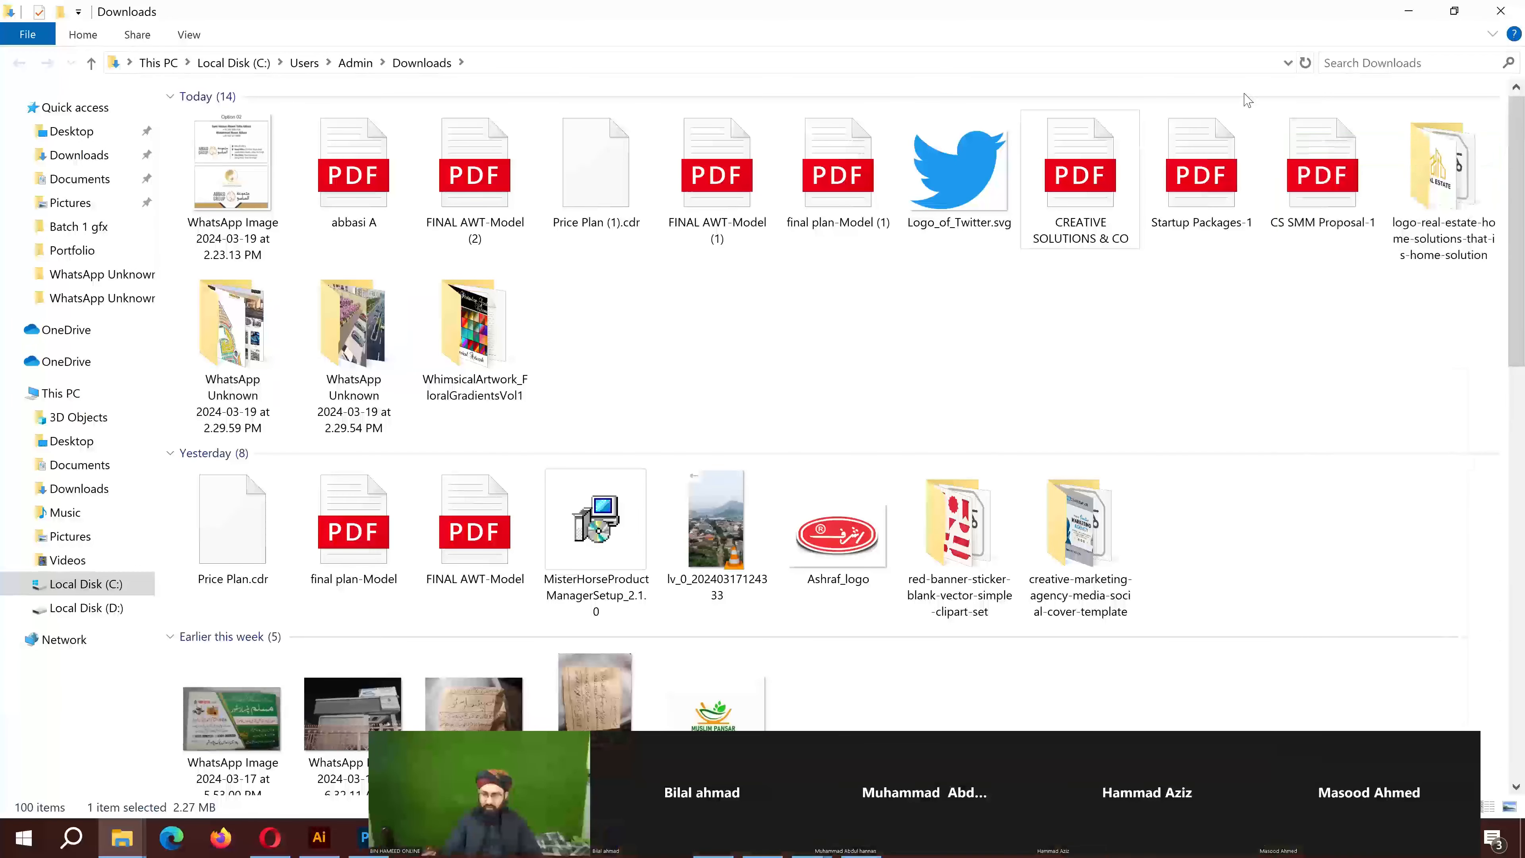
# Open professional_yellow_logo.eps from the extracted logo folder in Illustrator and select the gold building icon inside its clip group
pyautogui.doubleClick(1435, 154)
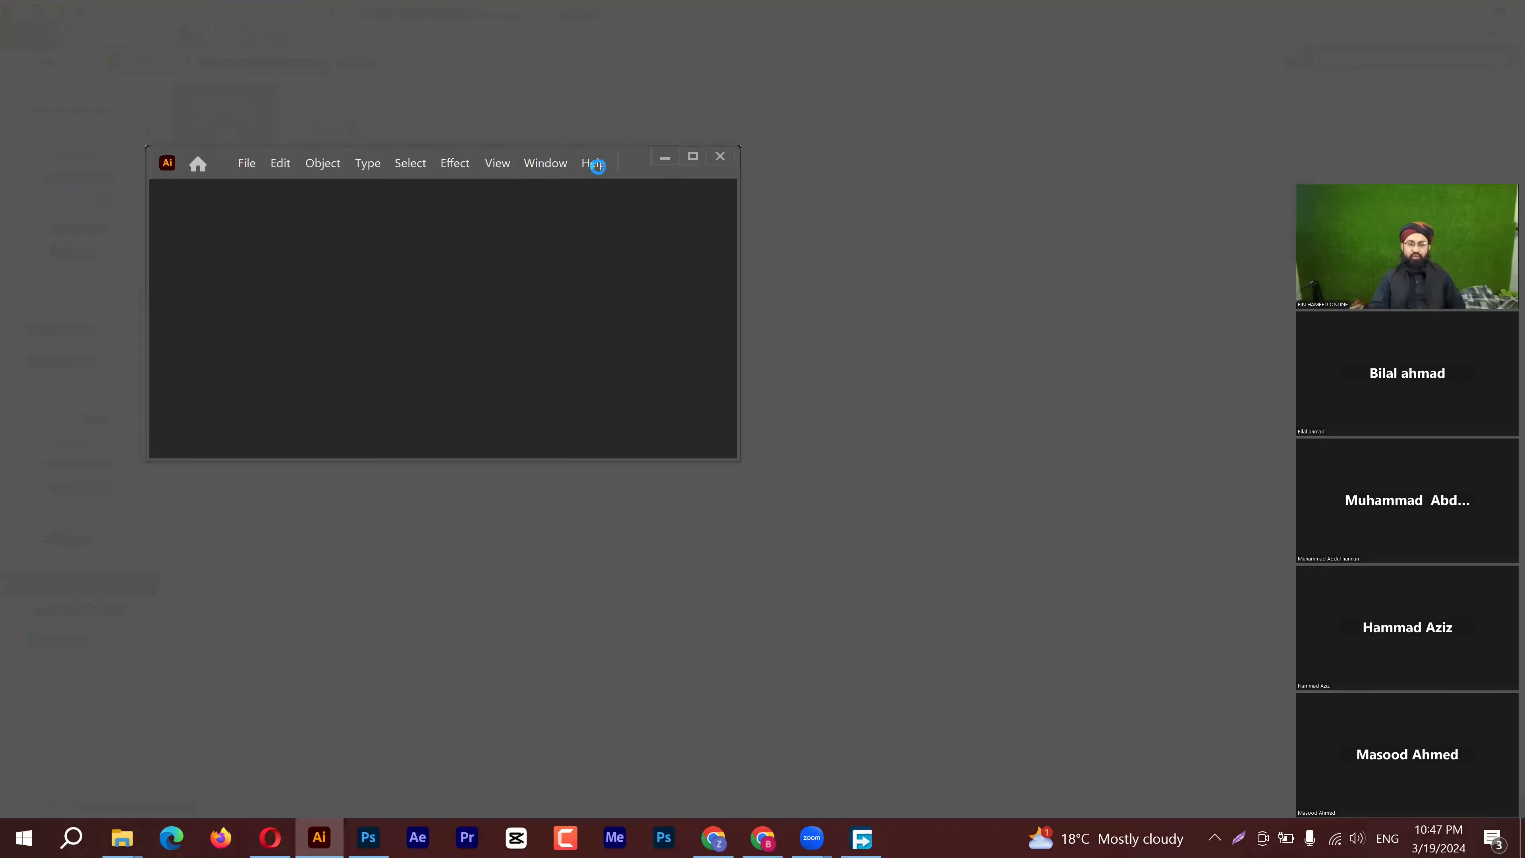
pyautogui.click(693, 156)
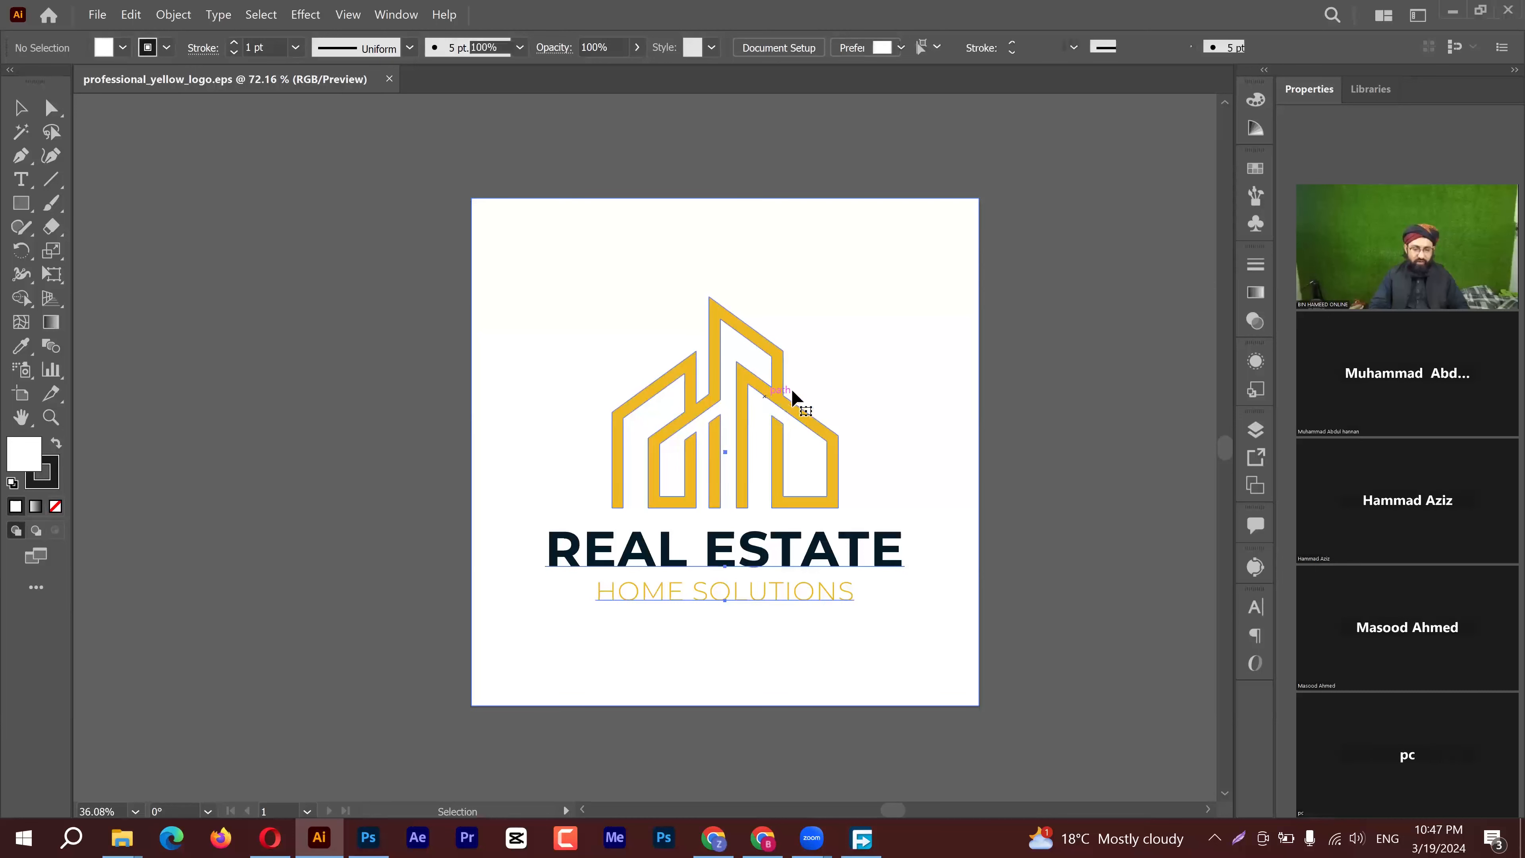
pyautogui.click(725, 414)
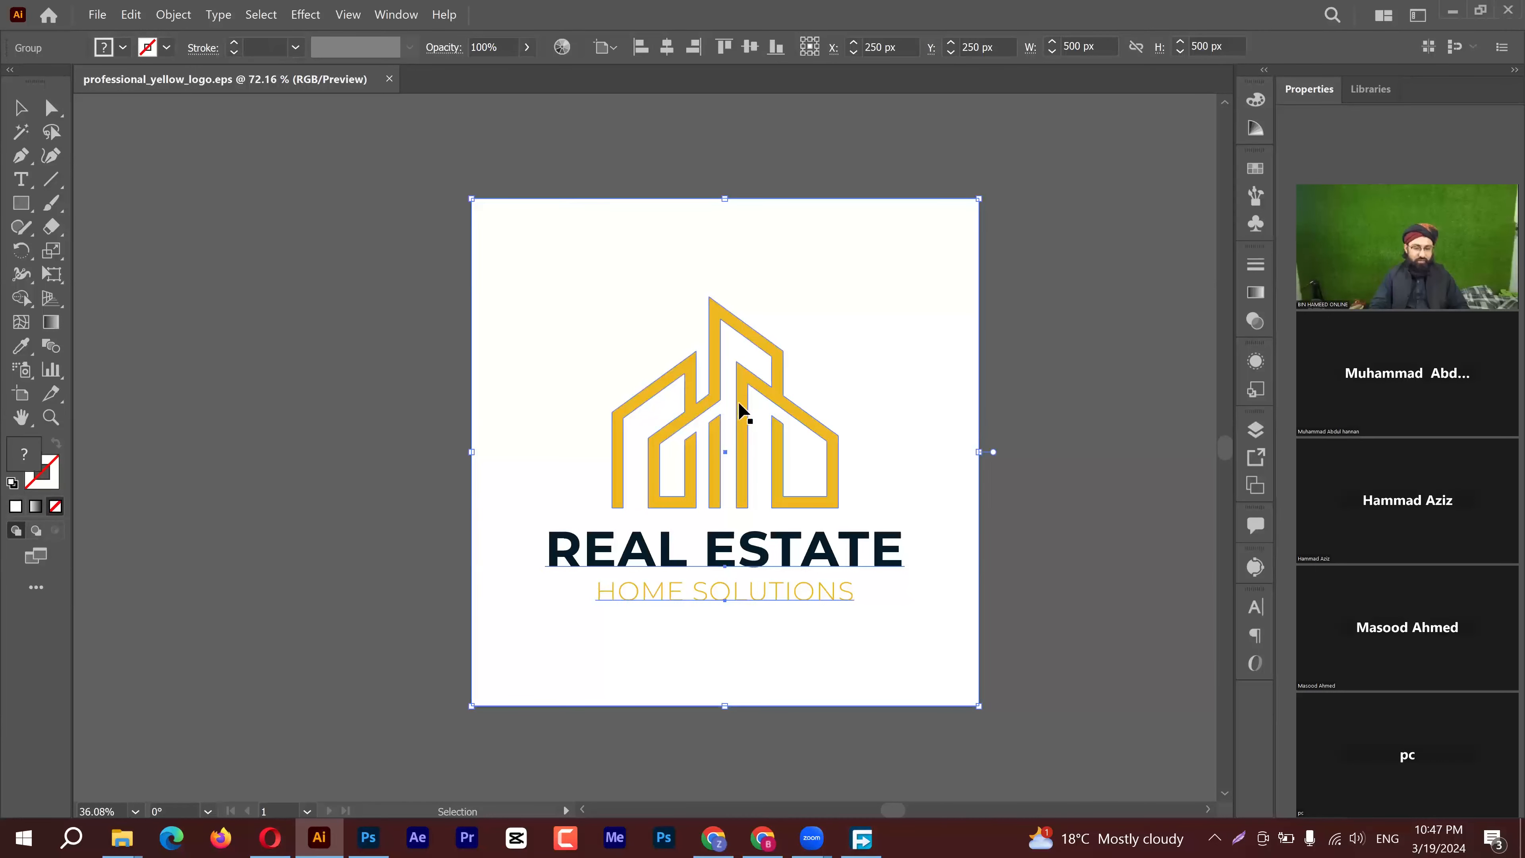
pyautogui.doubleClick(737, 405)
pyautogui.click(743, 469)
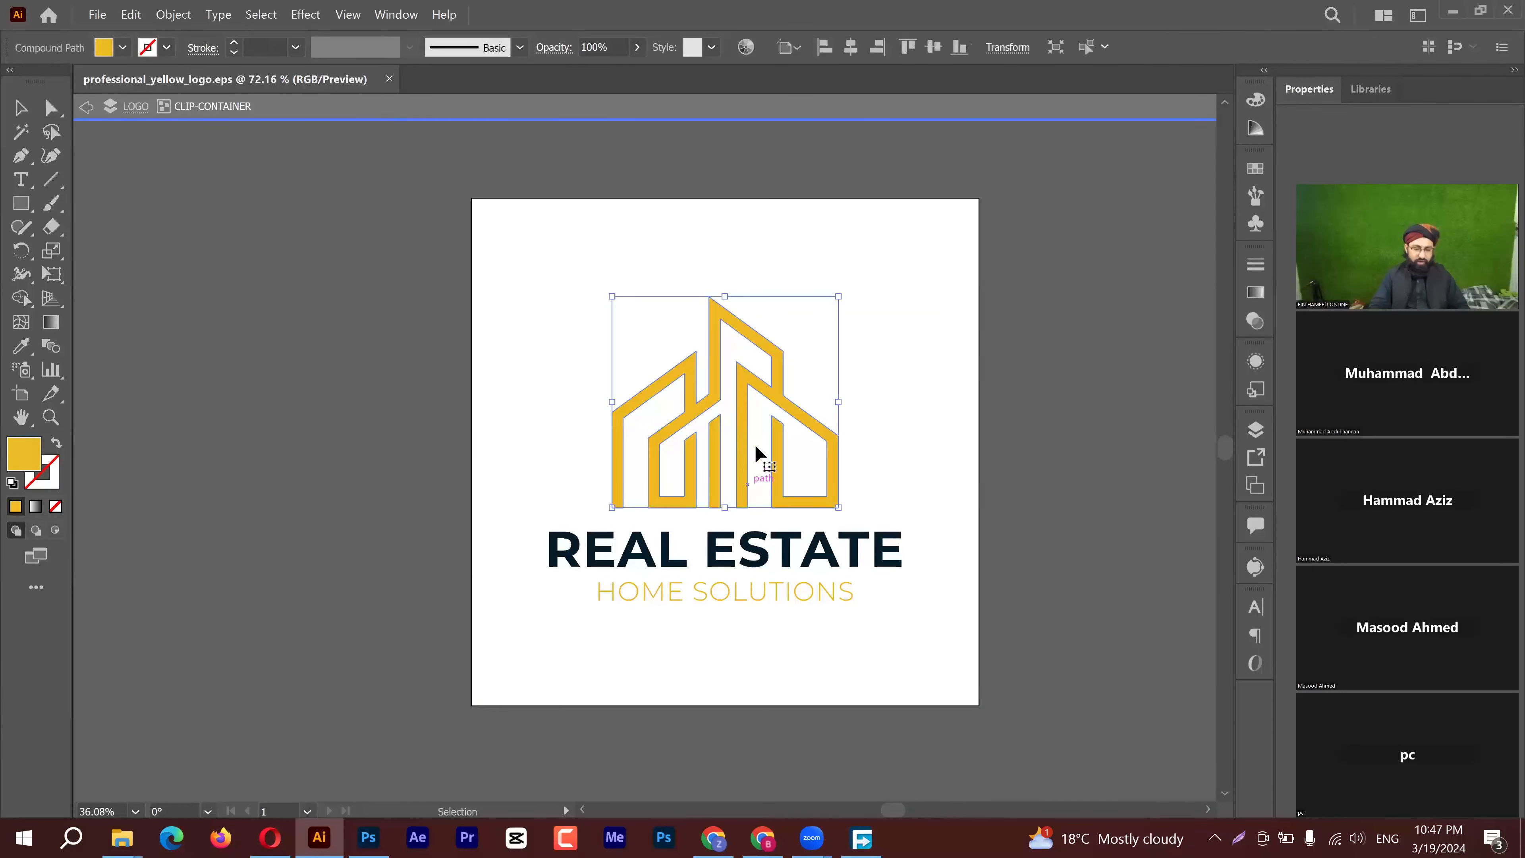
# Bring the gold building icon into the jeep photo in Photoshop as a vector smart object over the windshield
pyautogui.moveTo(709, 413); pyautogui.dragTo(724, 376)
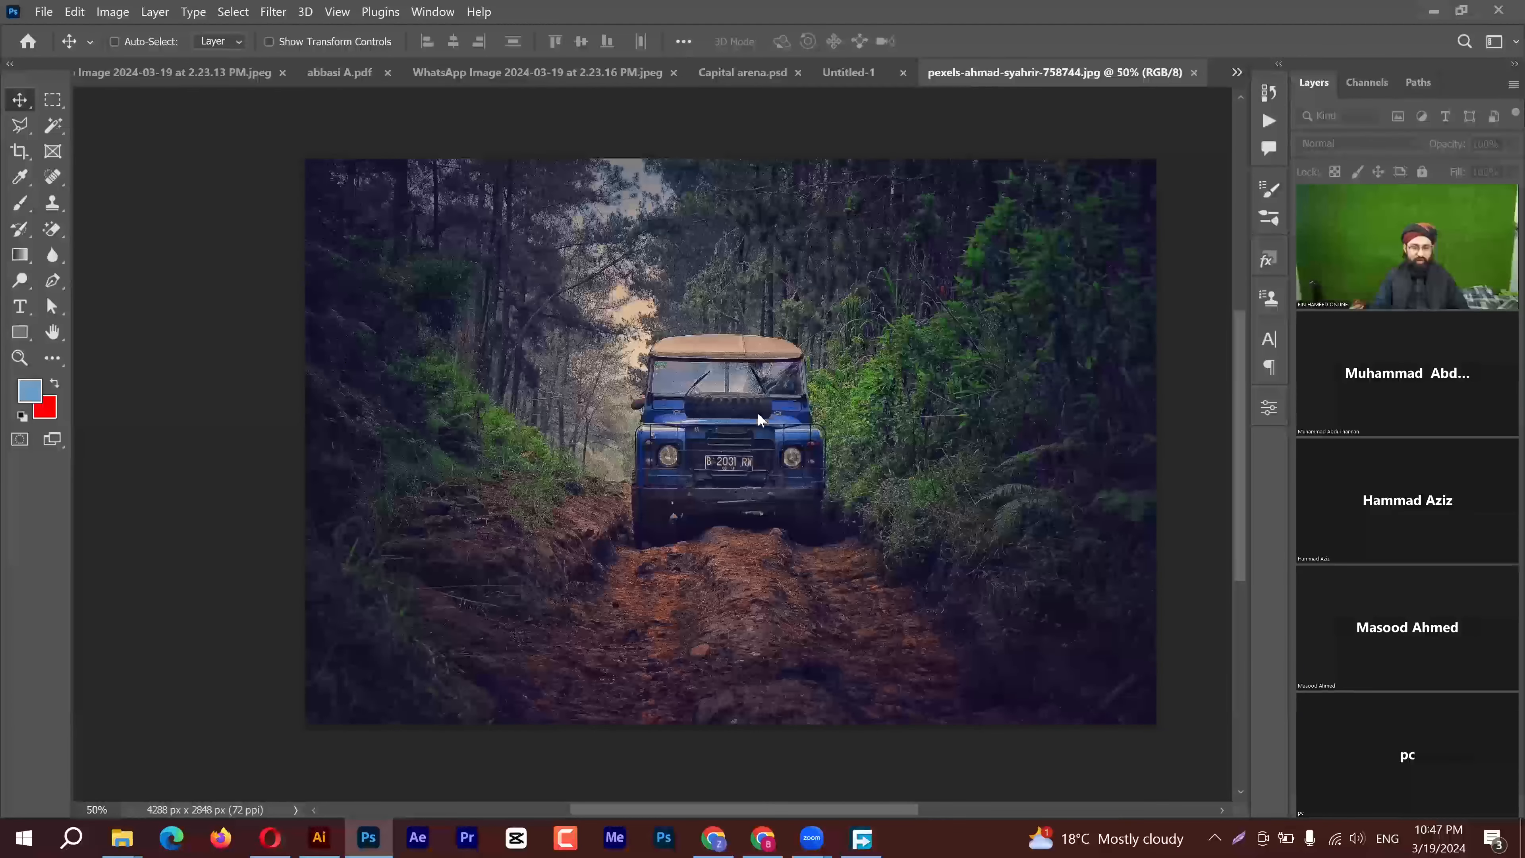
pyautogui.hotkey('ctrl', 't')
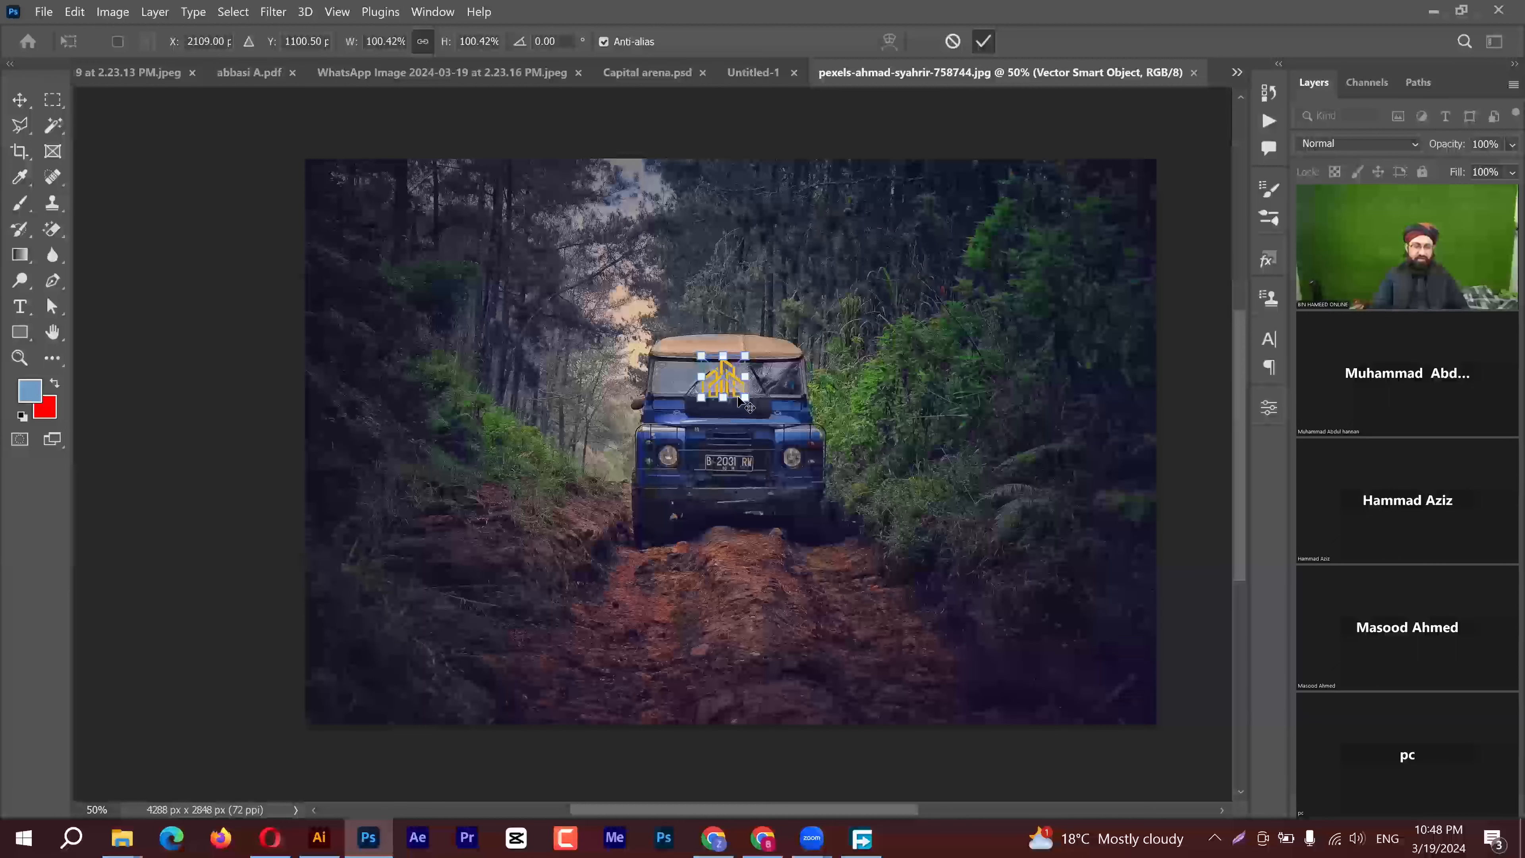
pyautogui.press('Return')
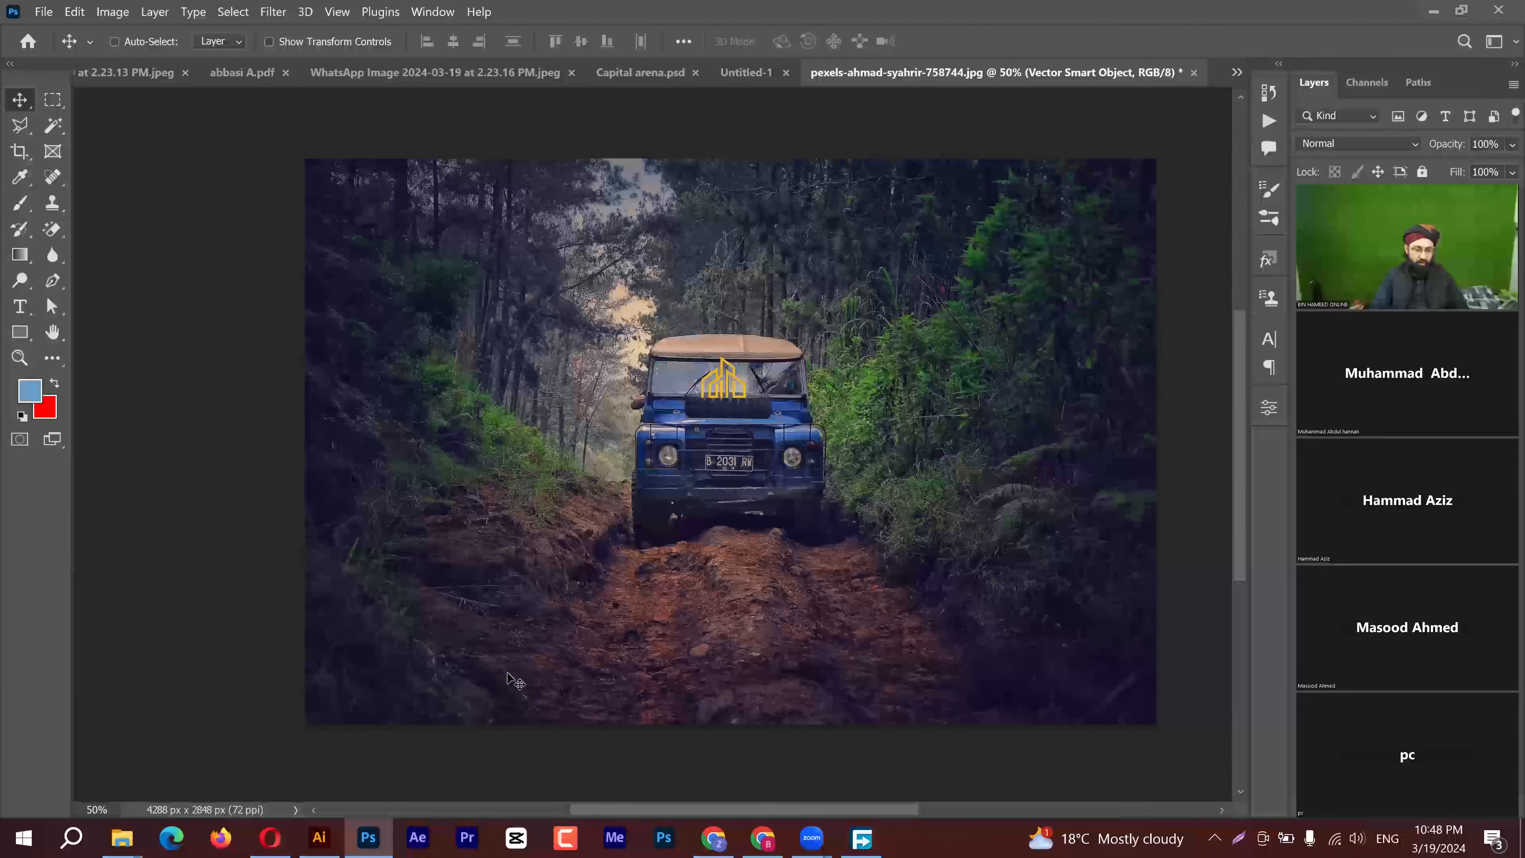
# Paste the gold building icon from Illustrator into Photoshop's Untitled-1 document as a Smart Object and commit its placement
pyautogui.click(319, 837)
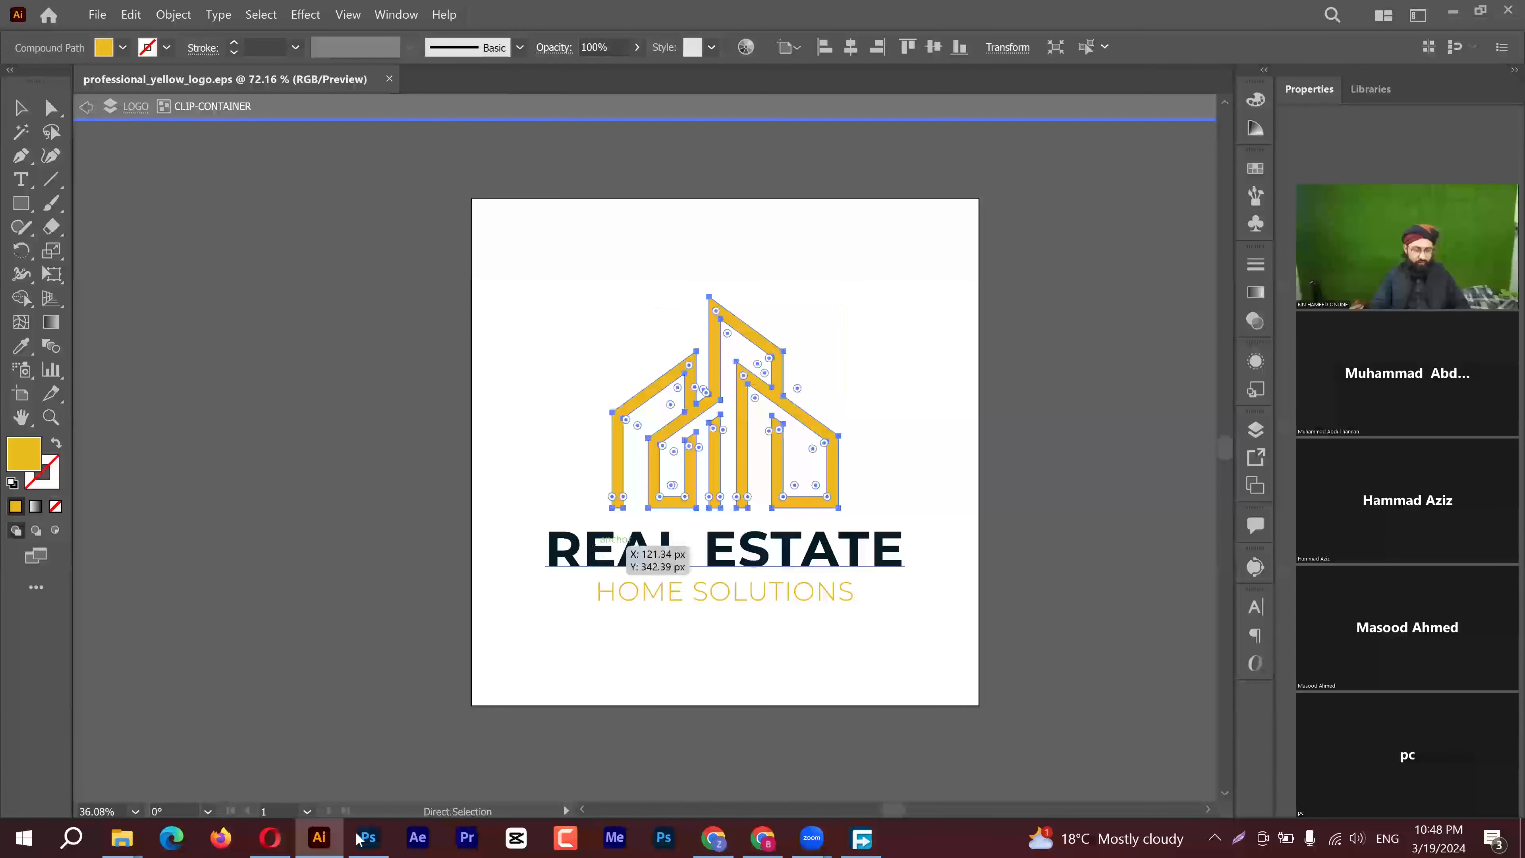
pyautogui.click(364, 838)
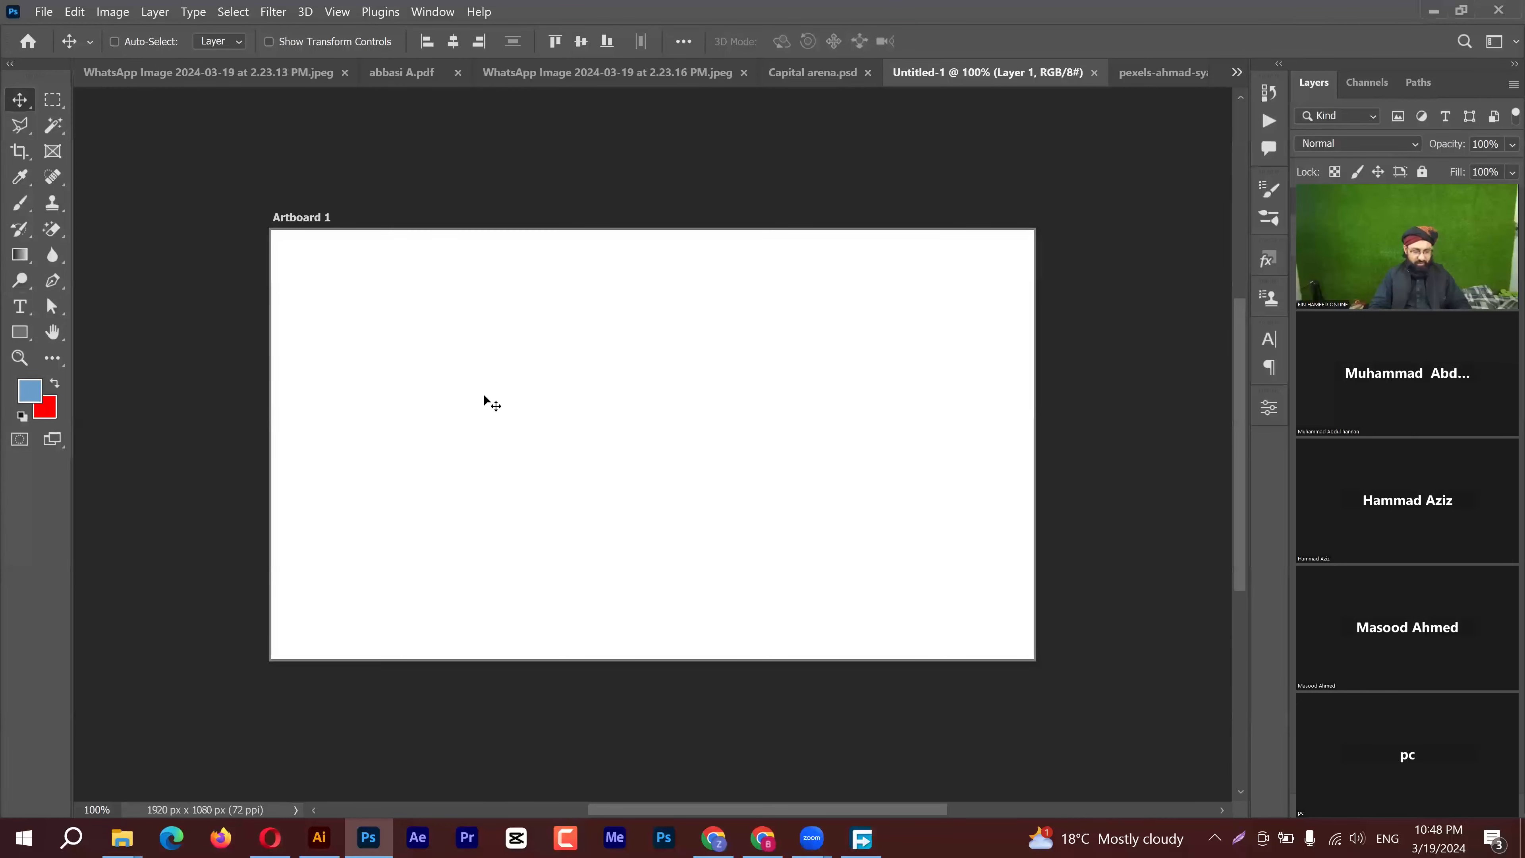
pyautogui.click(320, 837)
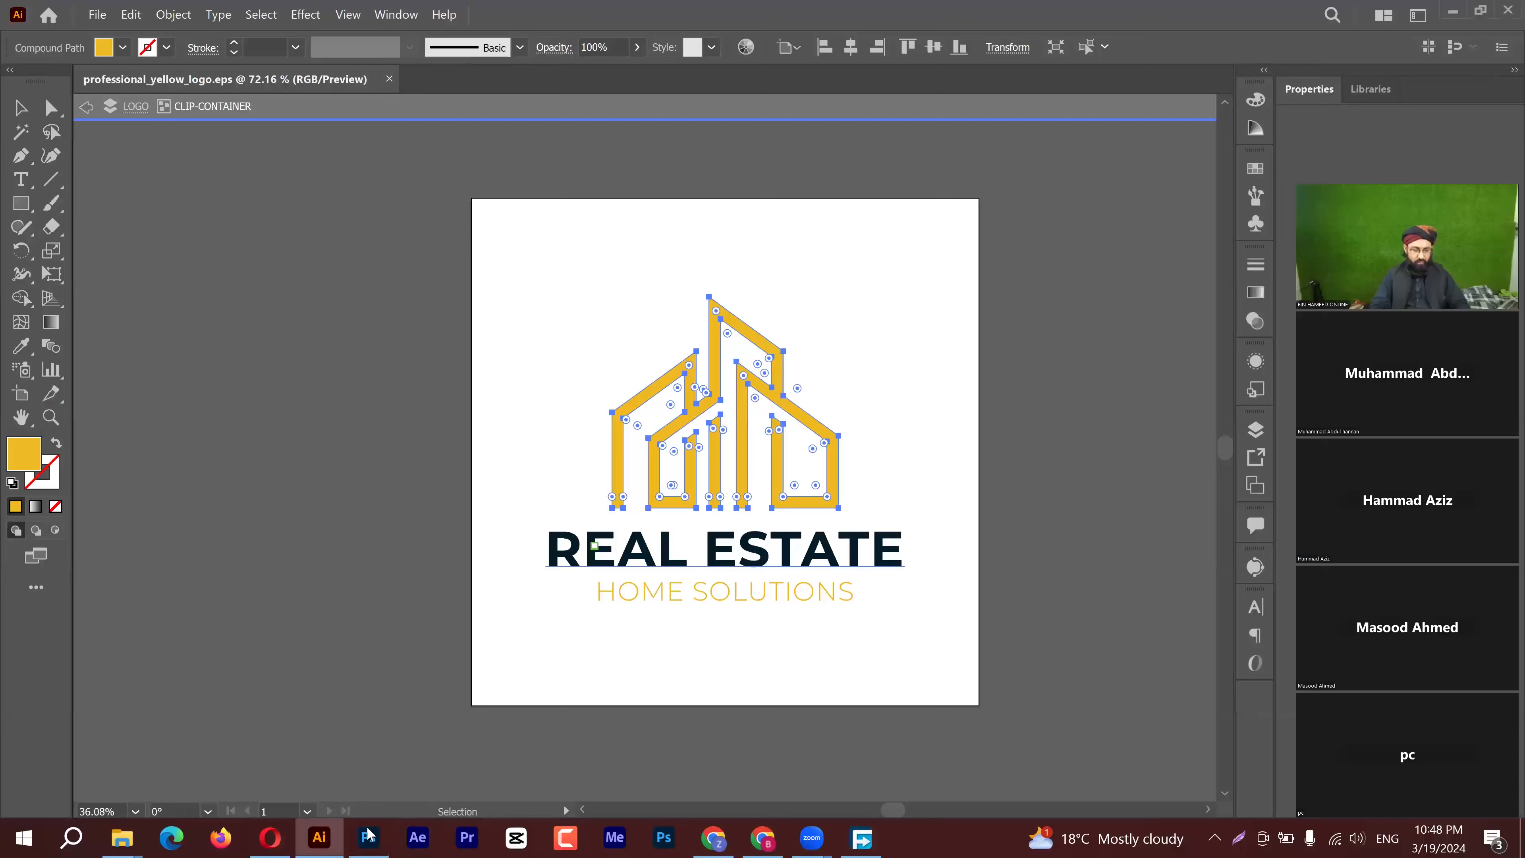
pyautogui.hotkey('alt', 'Tab')
pyautogui.hotkey('ctrl', 'v')
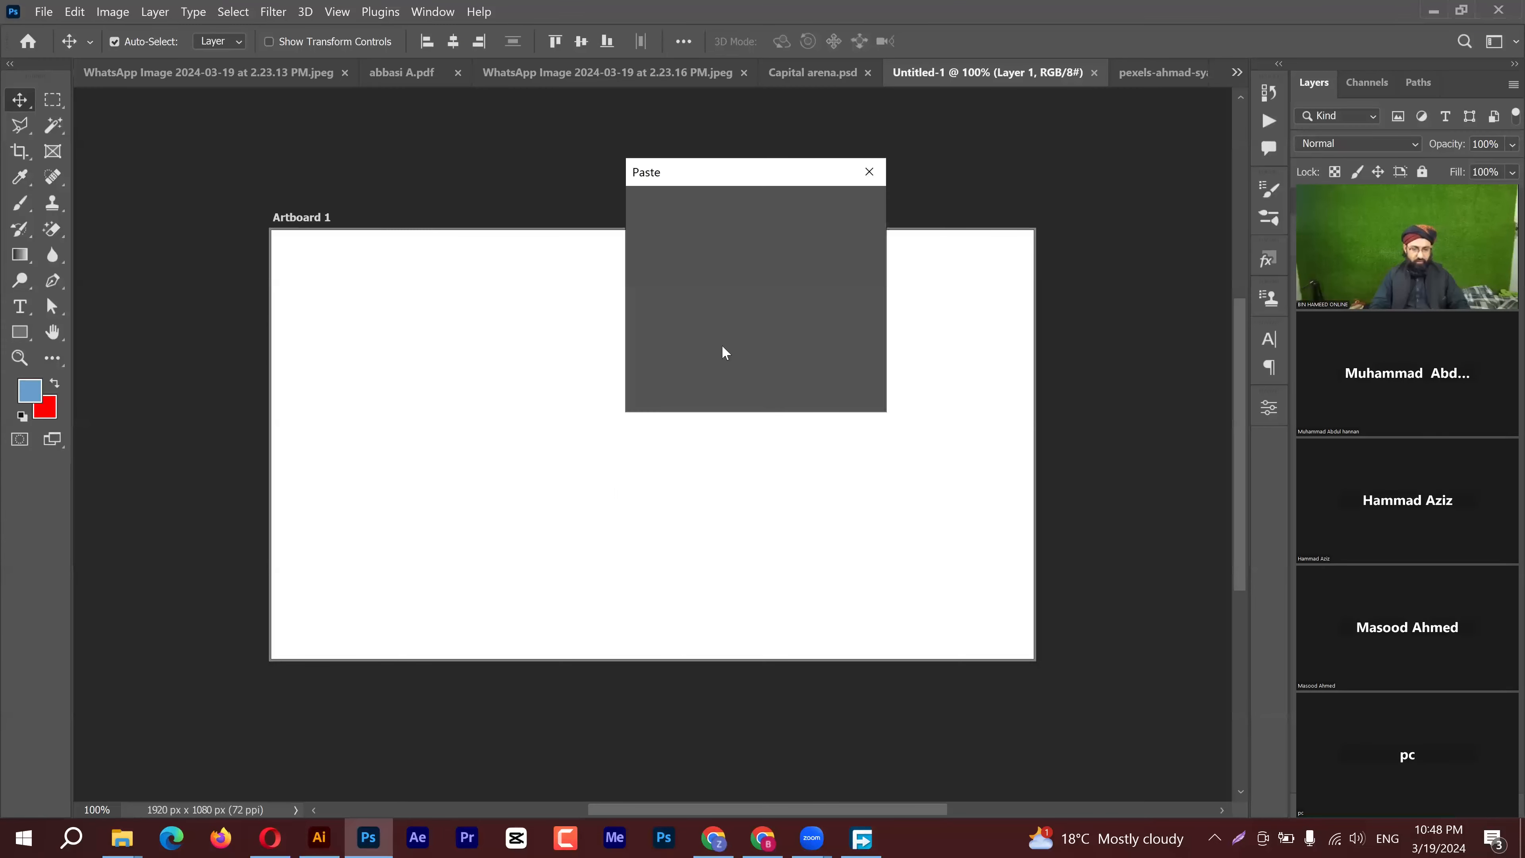
pyautogui.click(698, 248)
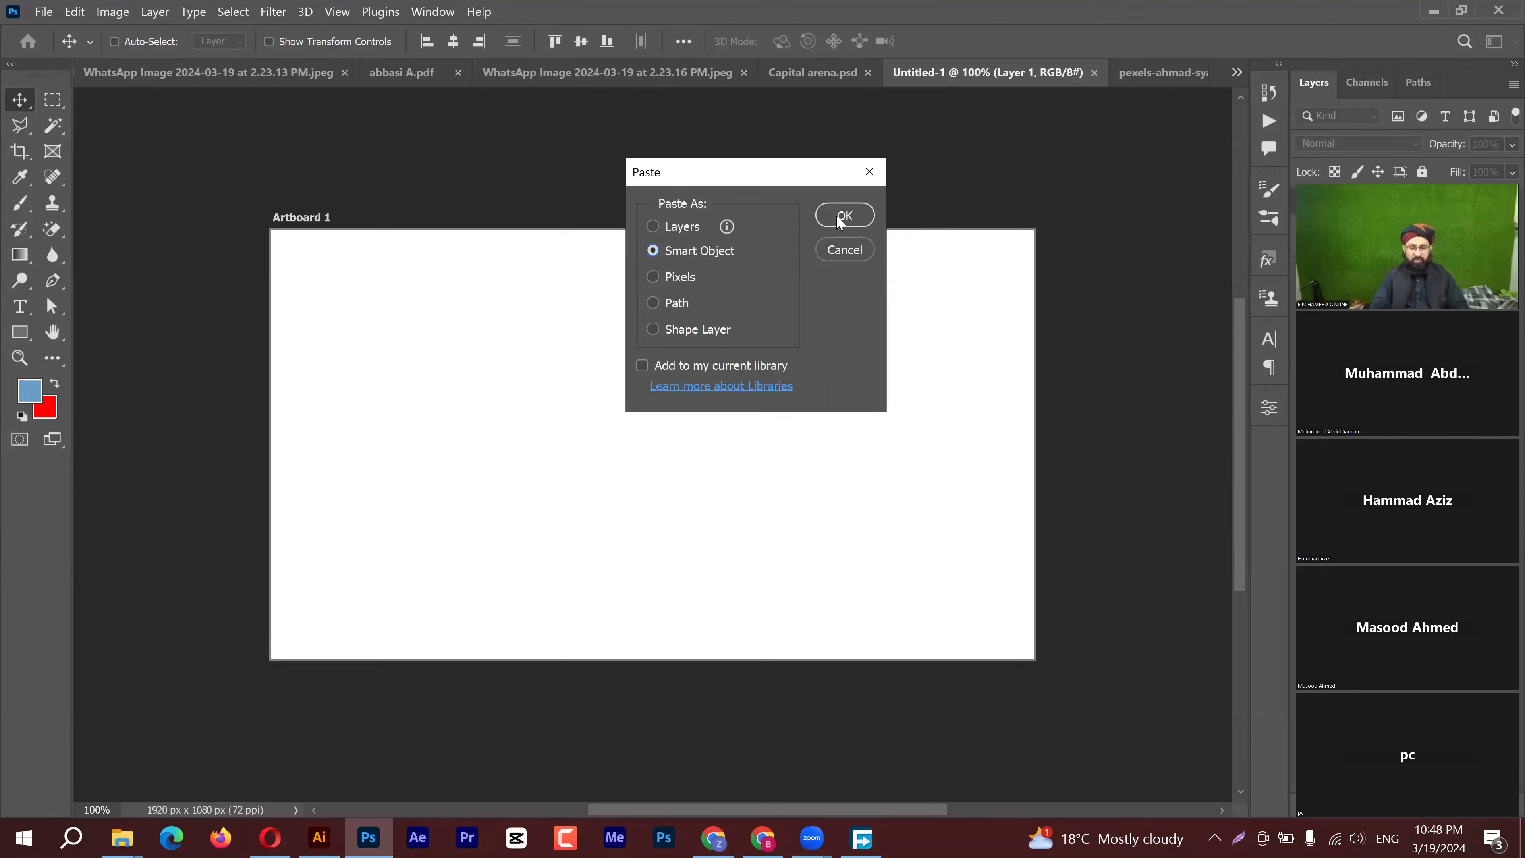
pyautogui.press('Return')
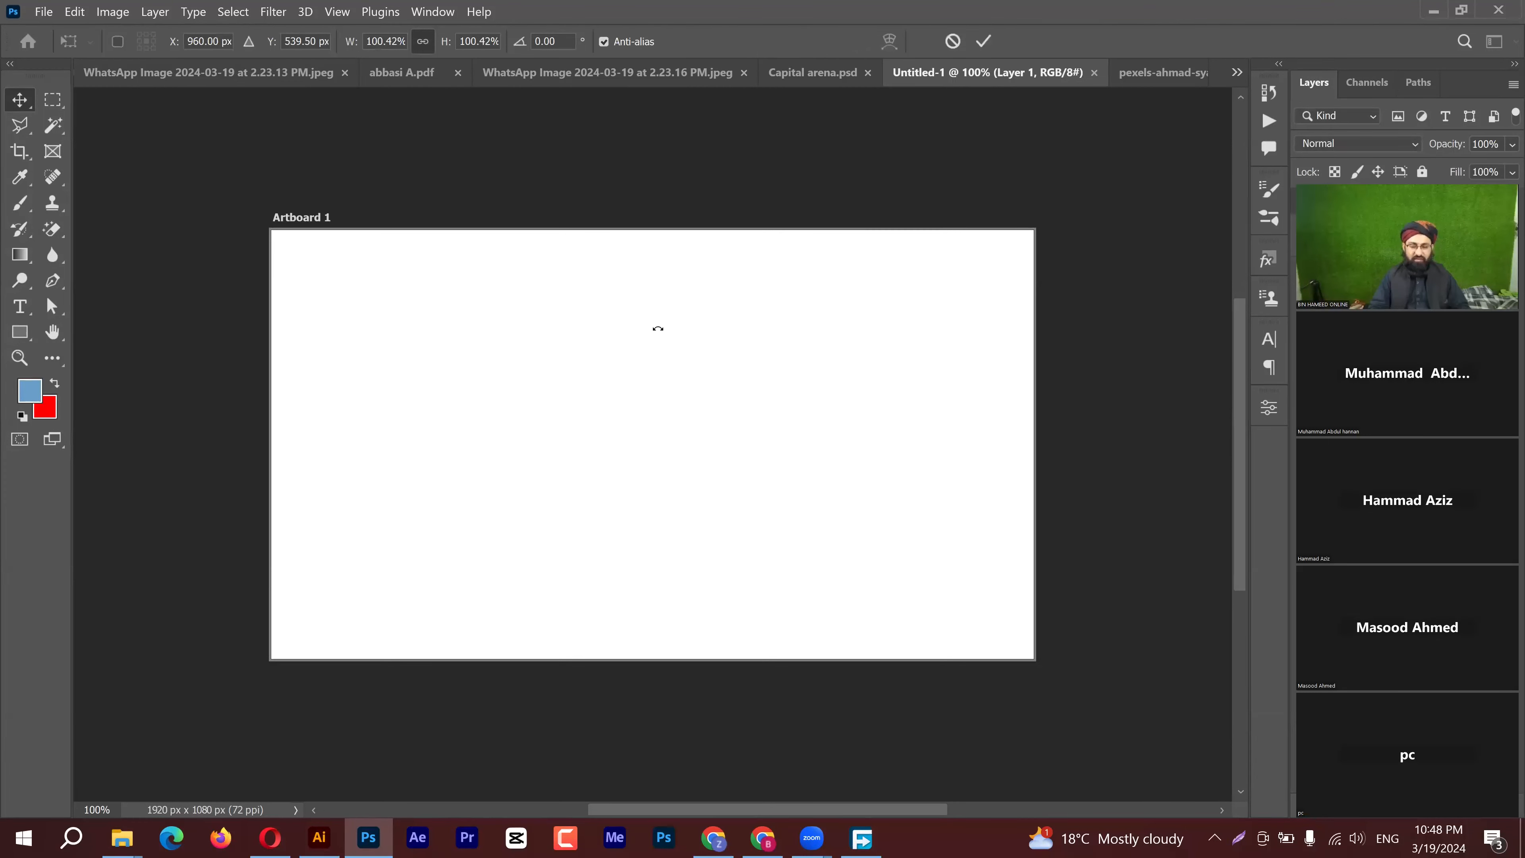
pyautogui.click(982, 42)
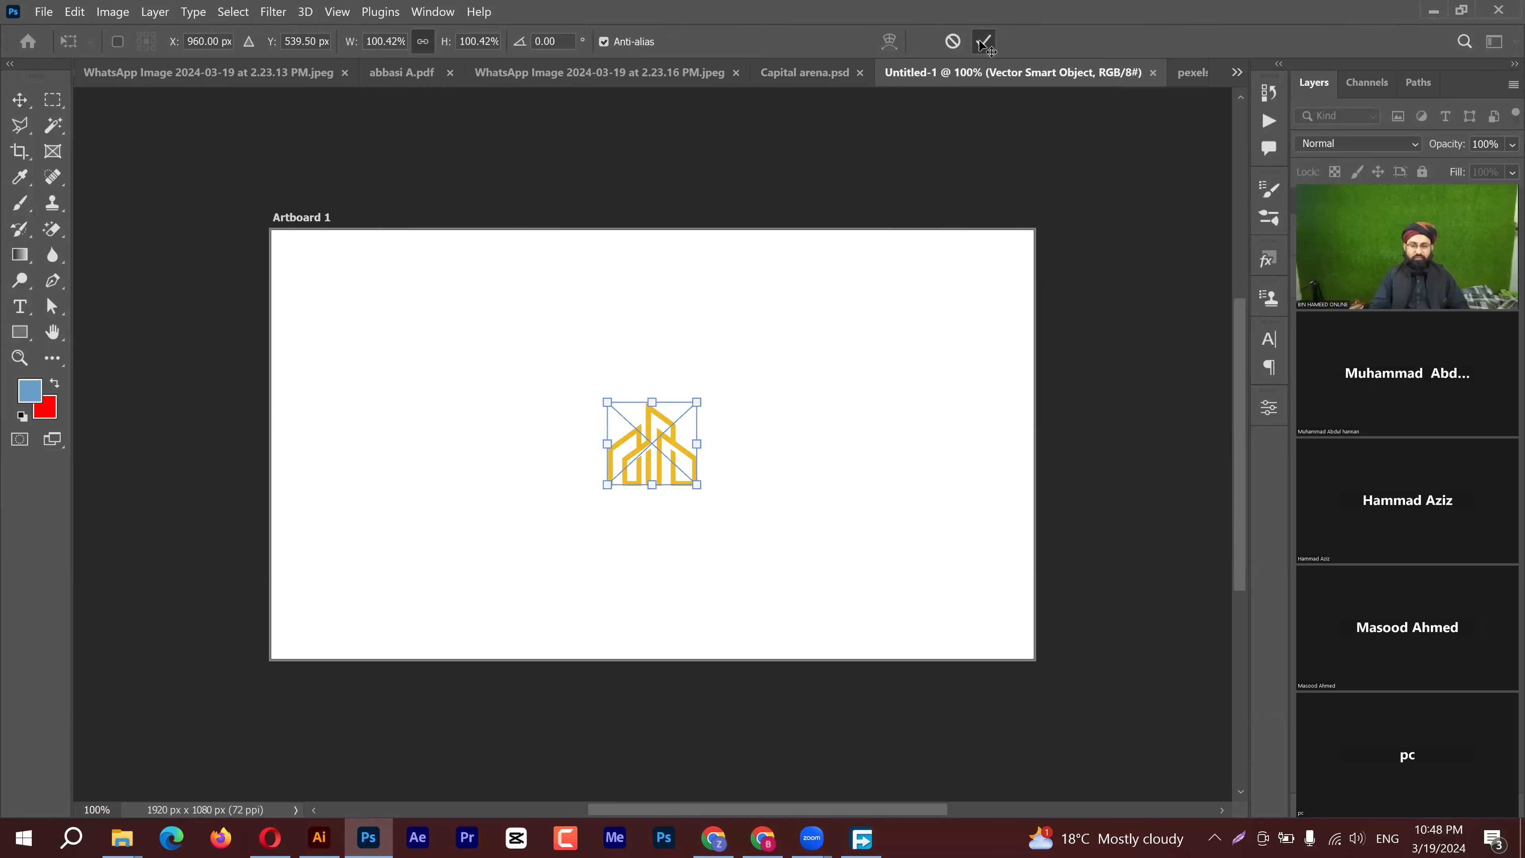
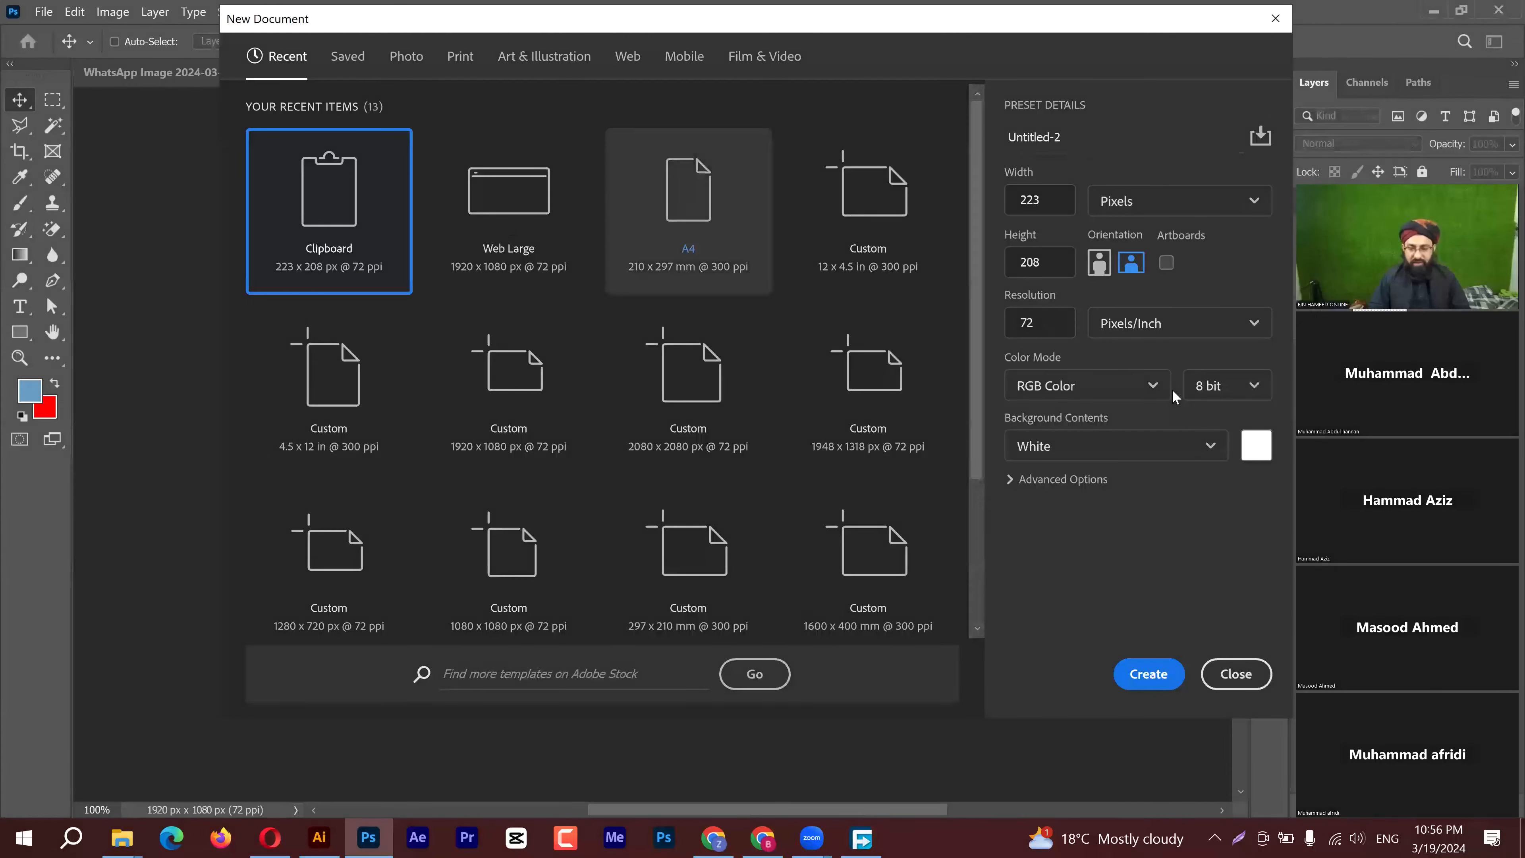
# Dismiss the new document setup without creating one and delete the building icons from Artboard 1
pyautogui.click(1231, 674)
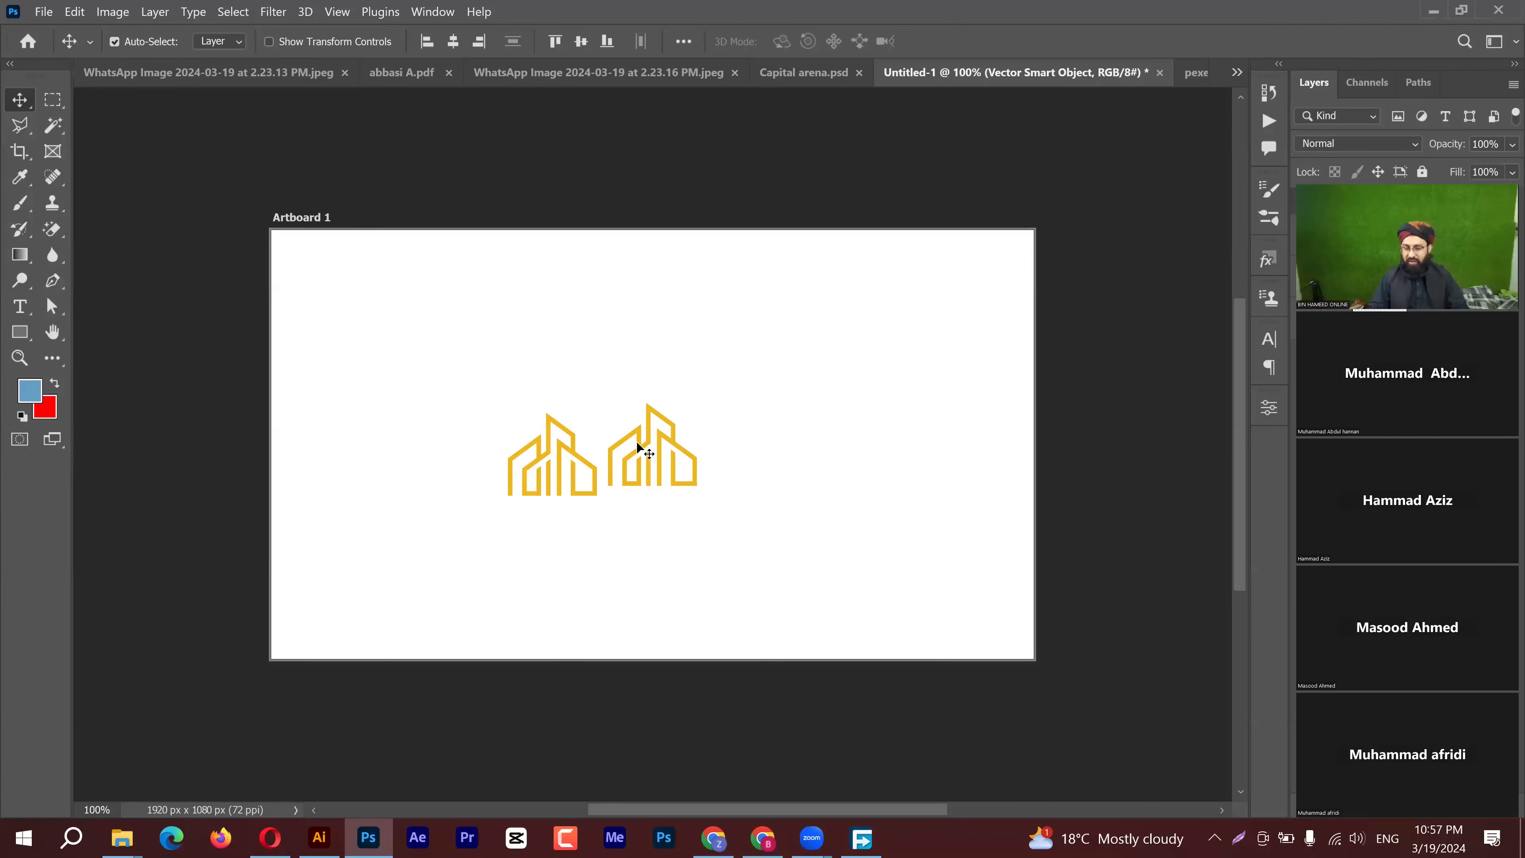
pyautogui.moveTo(638, 444); pyautogui.dragTo(640, 443)
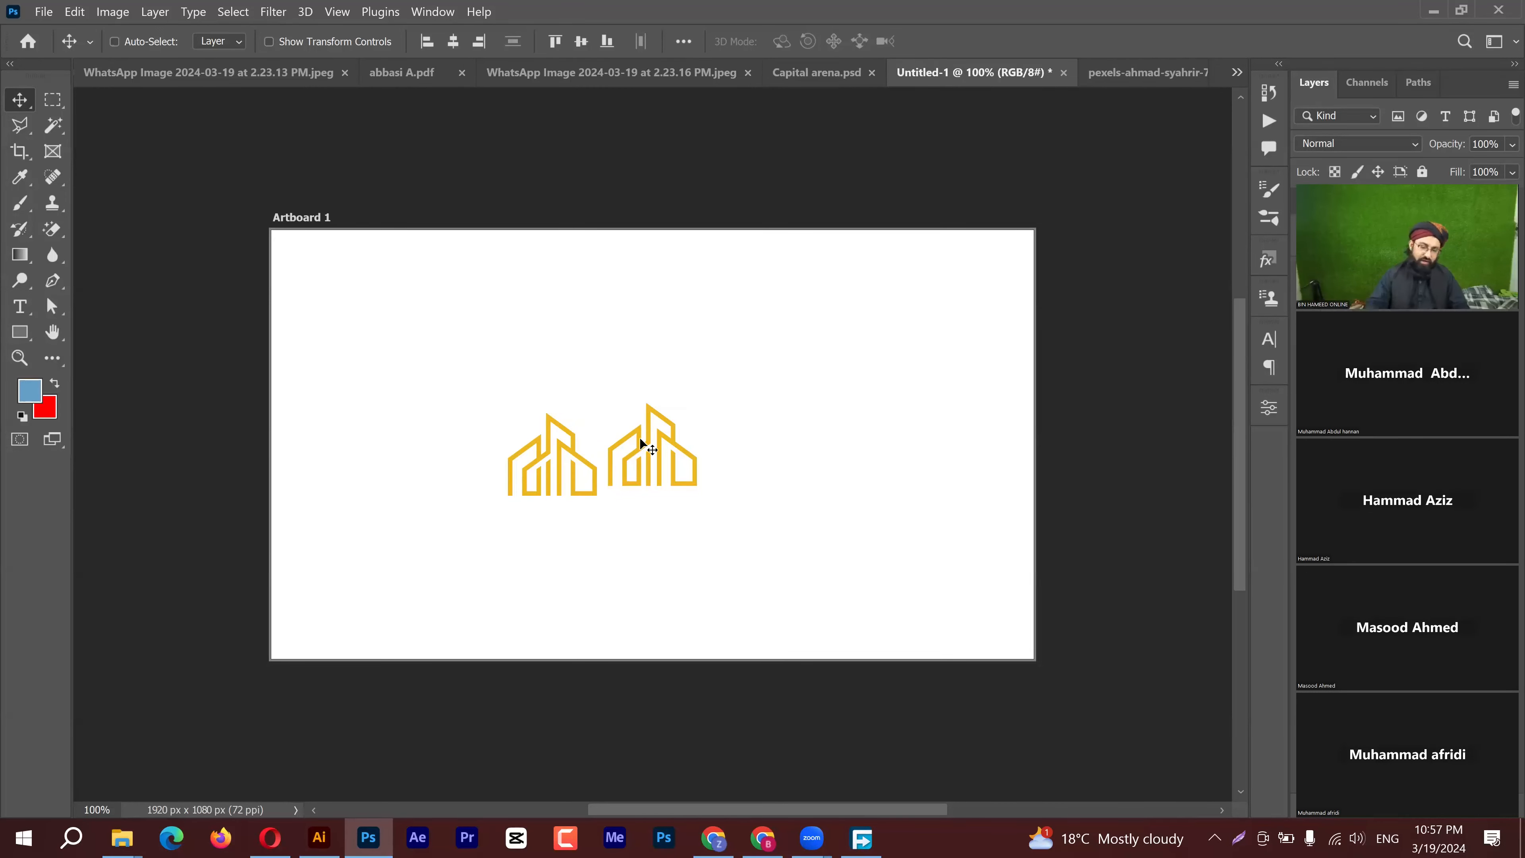
pyautogui.press('Delete')
# Switch to the Freepik page in Chrome and search all assets for "poster"
pyautogui.click(714, 838)
pyautogui.click(771, 27)
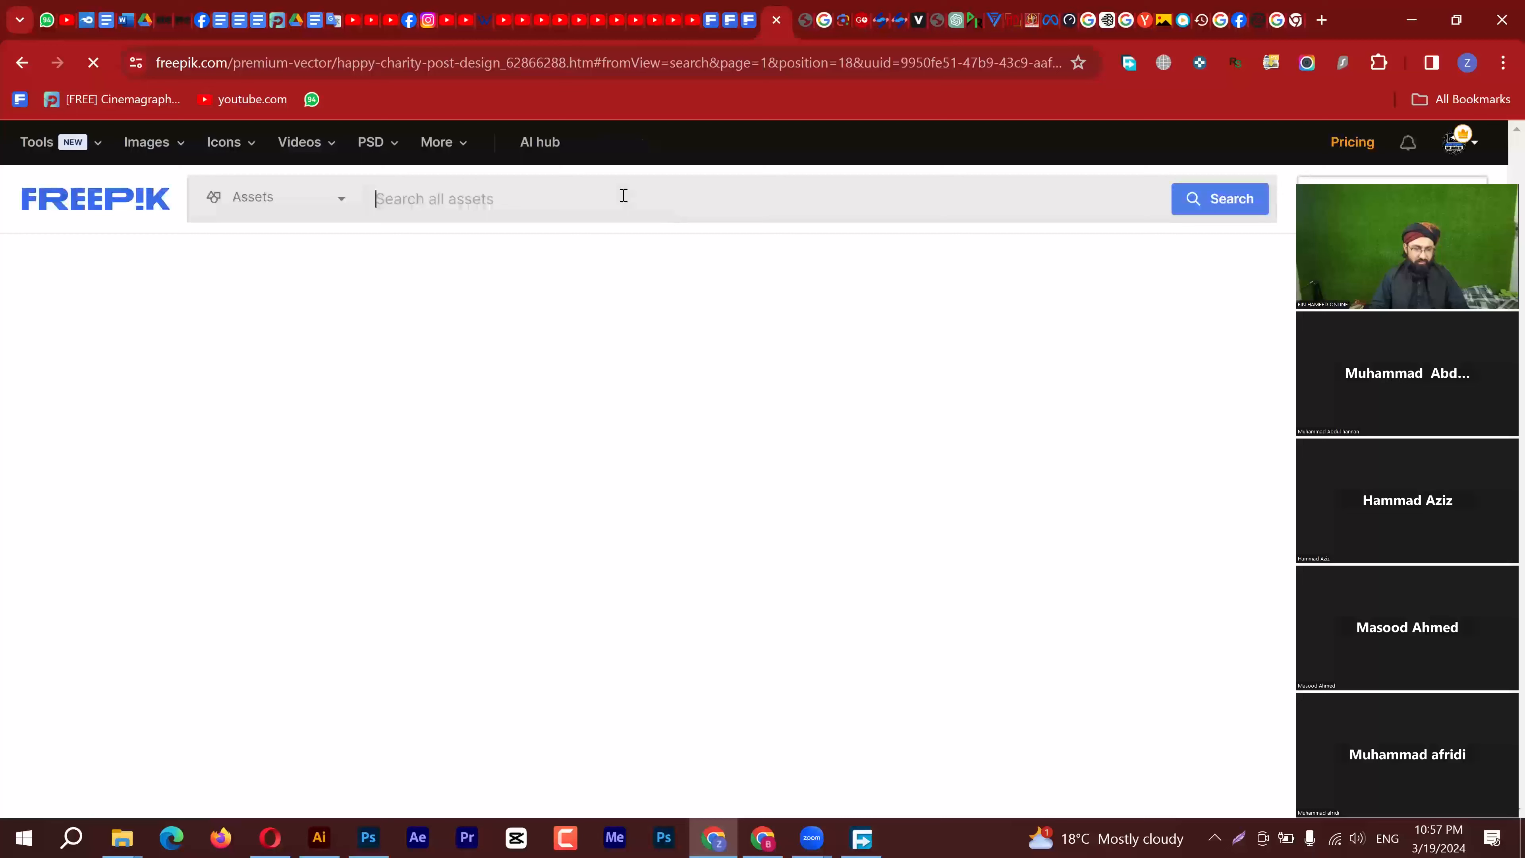
pyautogui.write('poster')
pyautogui.press('Return')
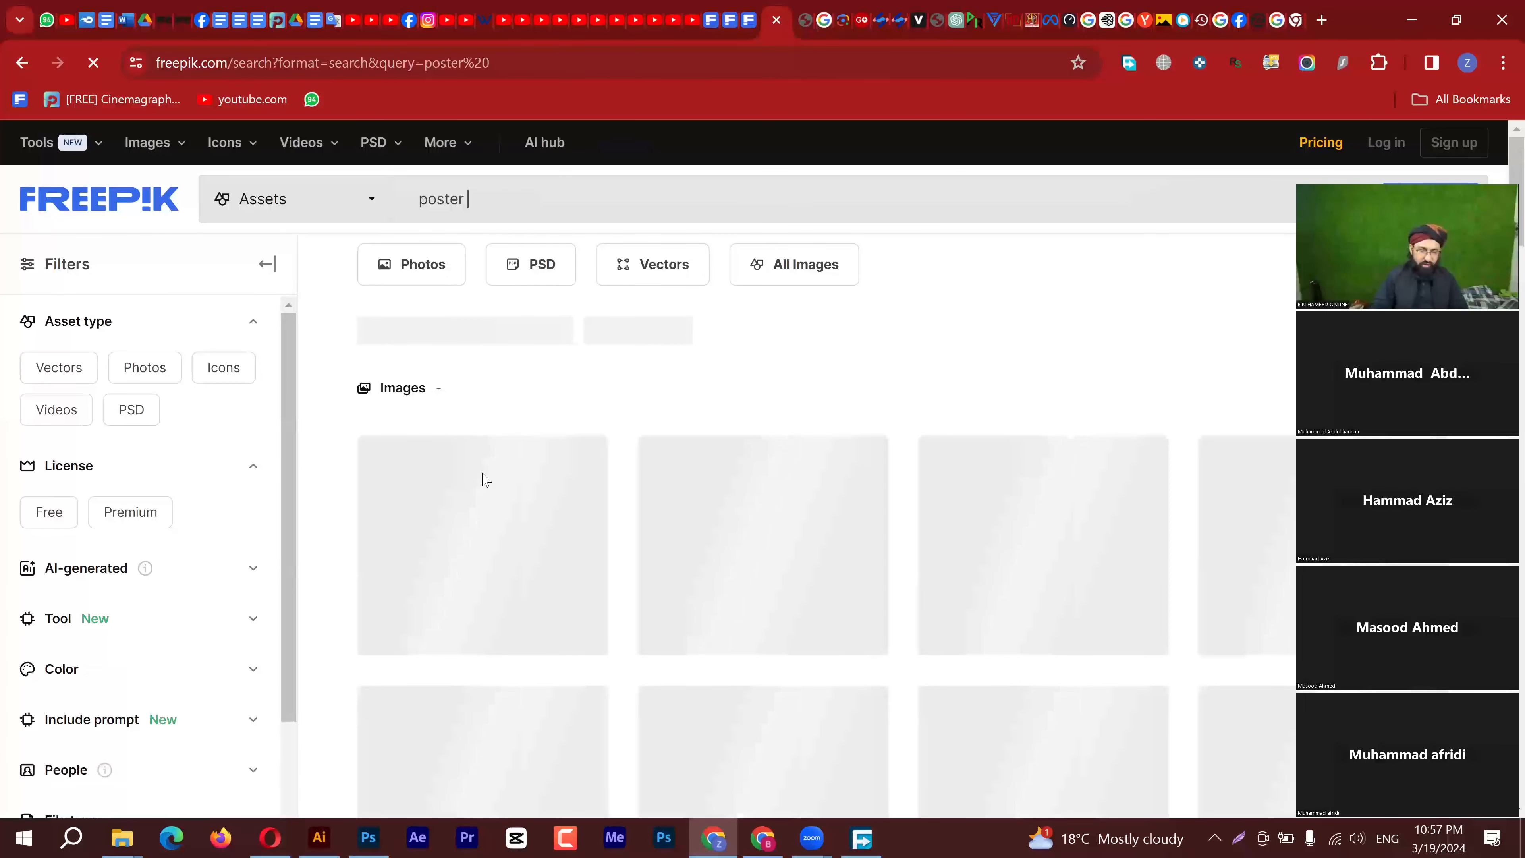
# Browse the Freepik poster results and examine the layouts of the different poster designs
pyautogui.scroll(-1, 545, 514)
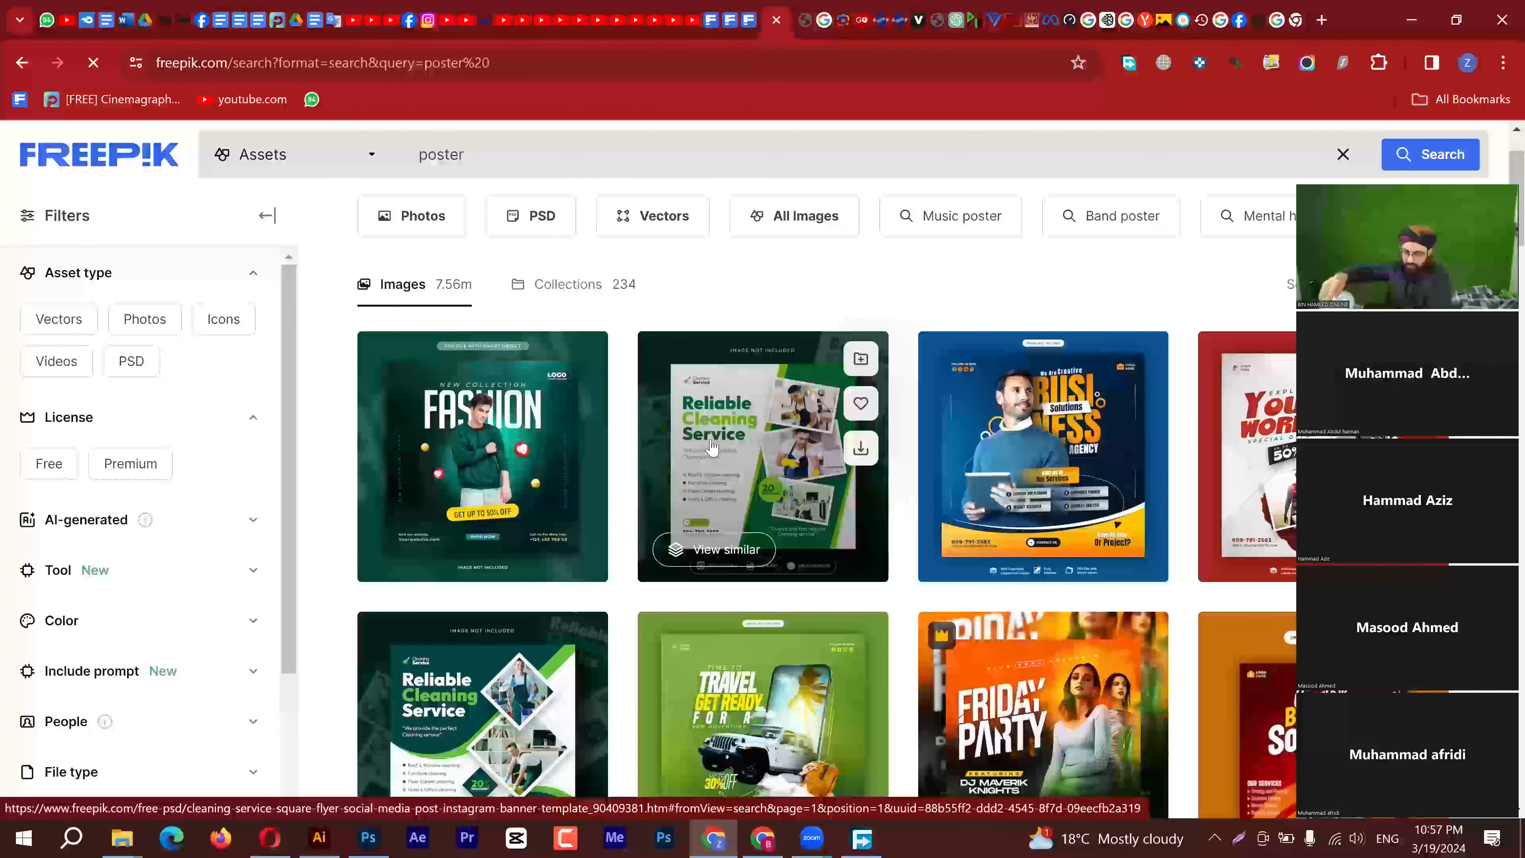
pyautogui.scroll(-1, 713, 447)
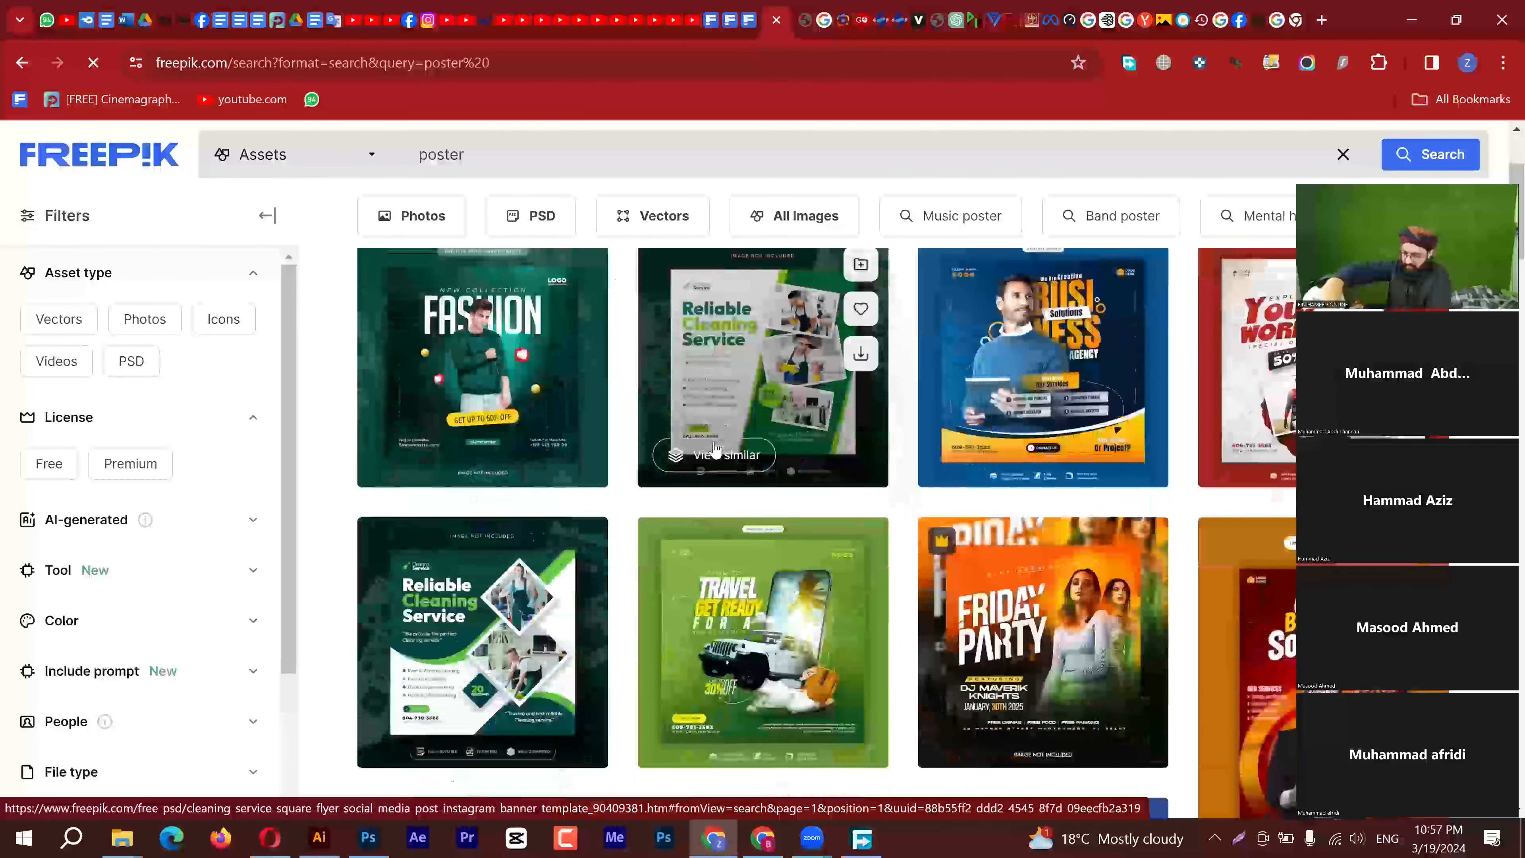
pyautogui.scroll(-5, 715, 447)
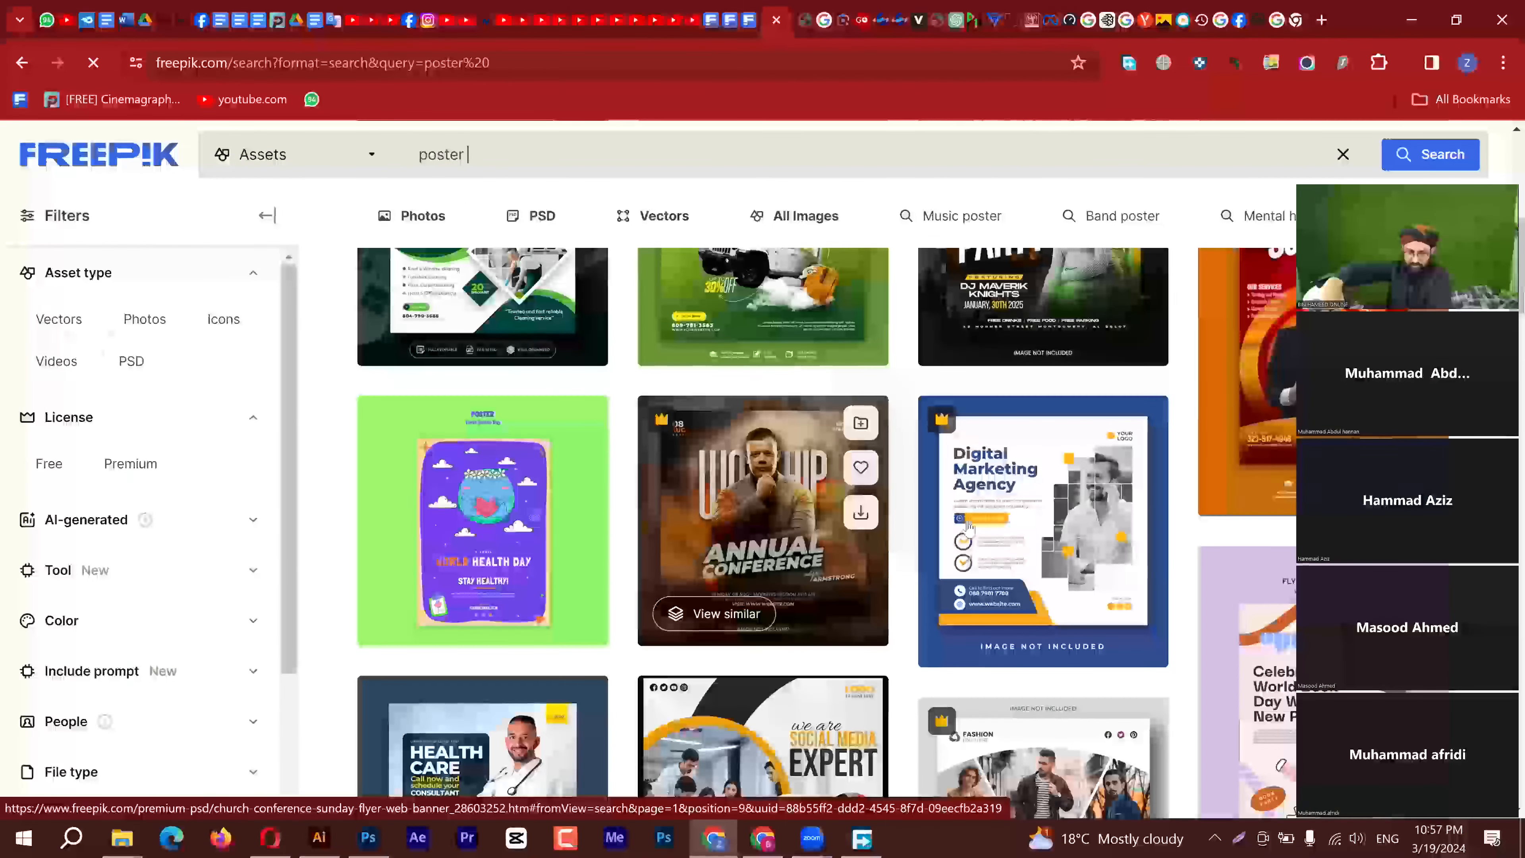
pyautogui.scroll(2, 989, 508)
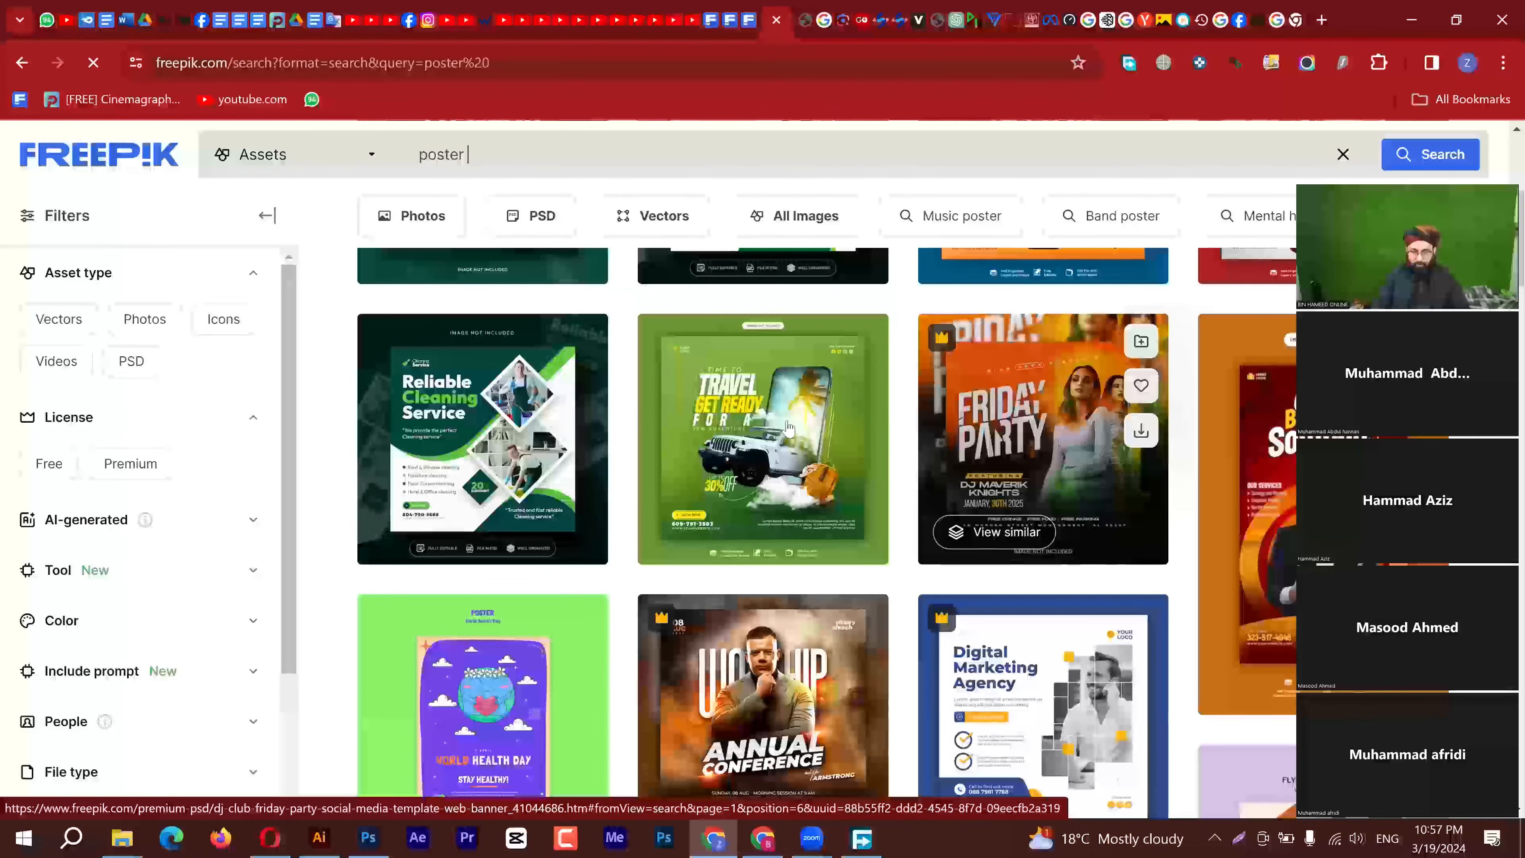
pyautogui.scroll(-3, 788, 440)
pyautogui.scroll(-6, 789, 441)
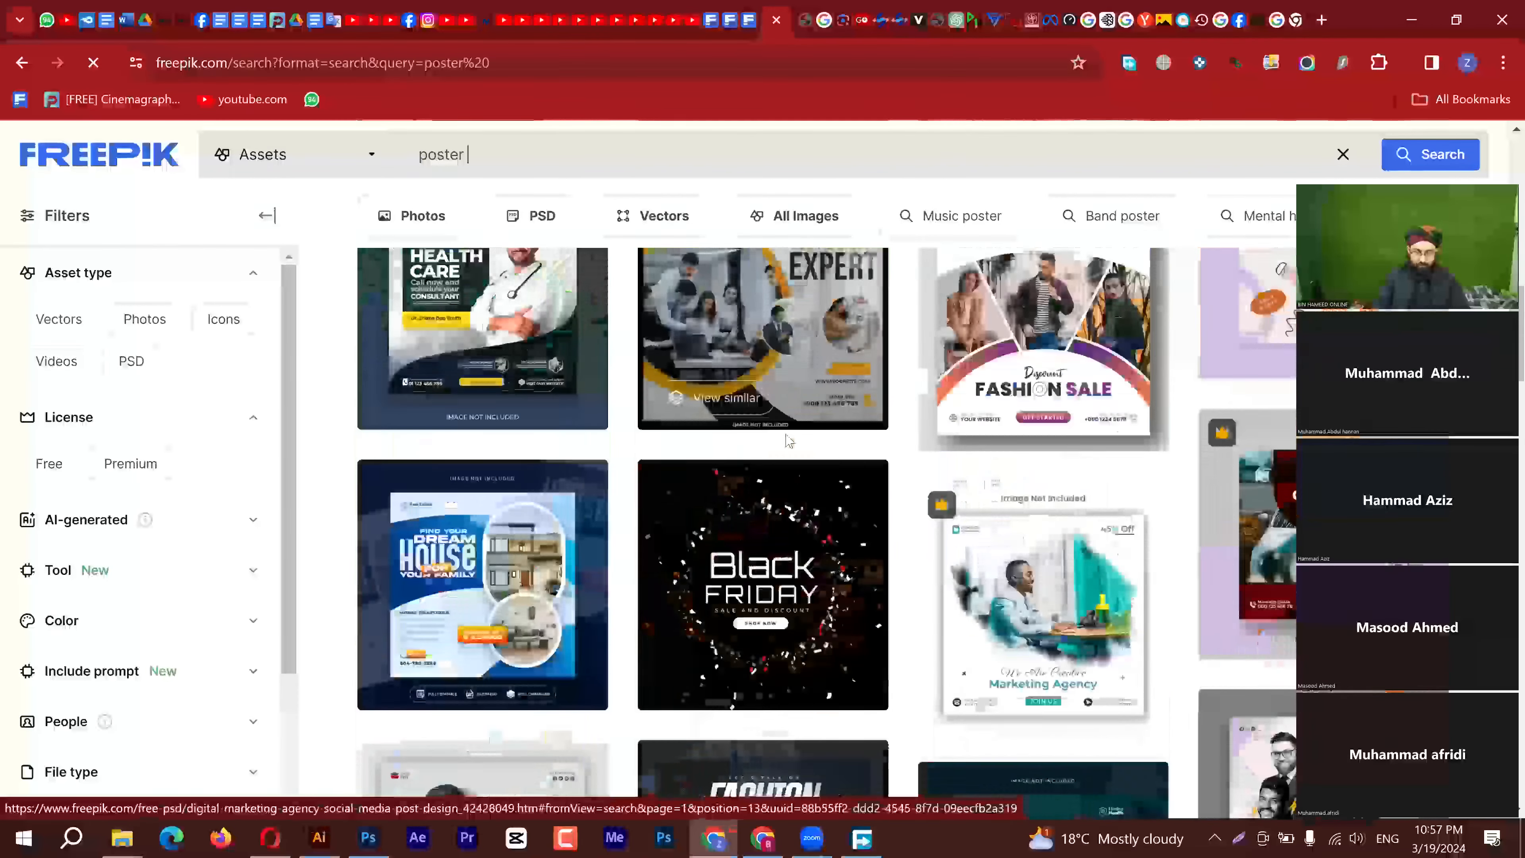
pyautogui.scroll(-3, 787, 443)
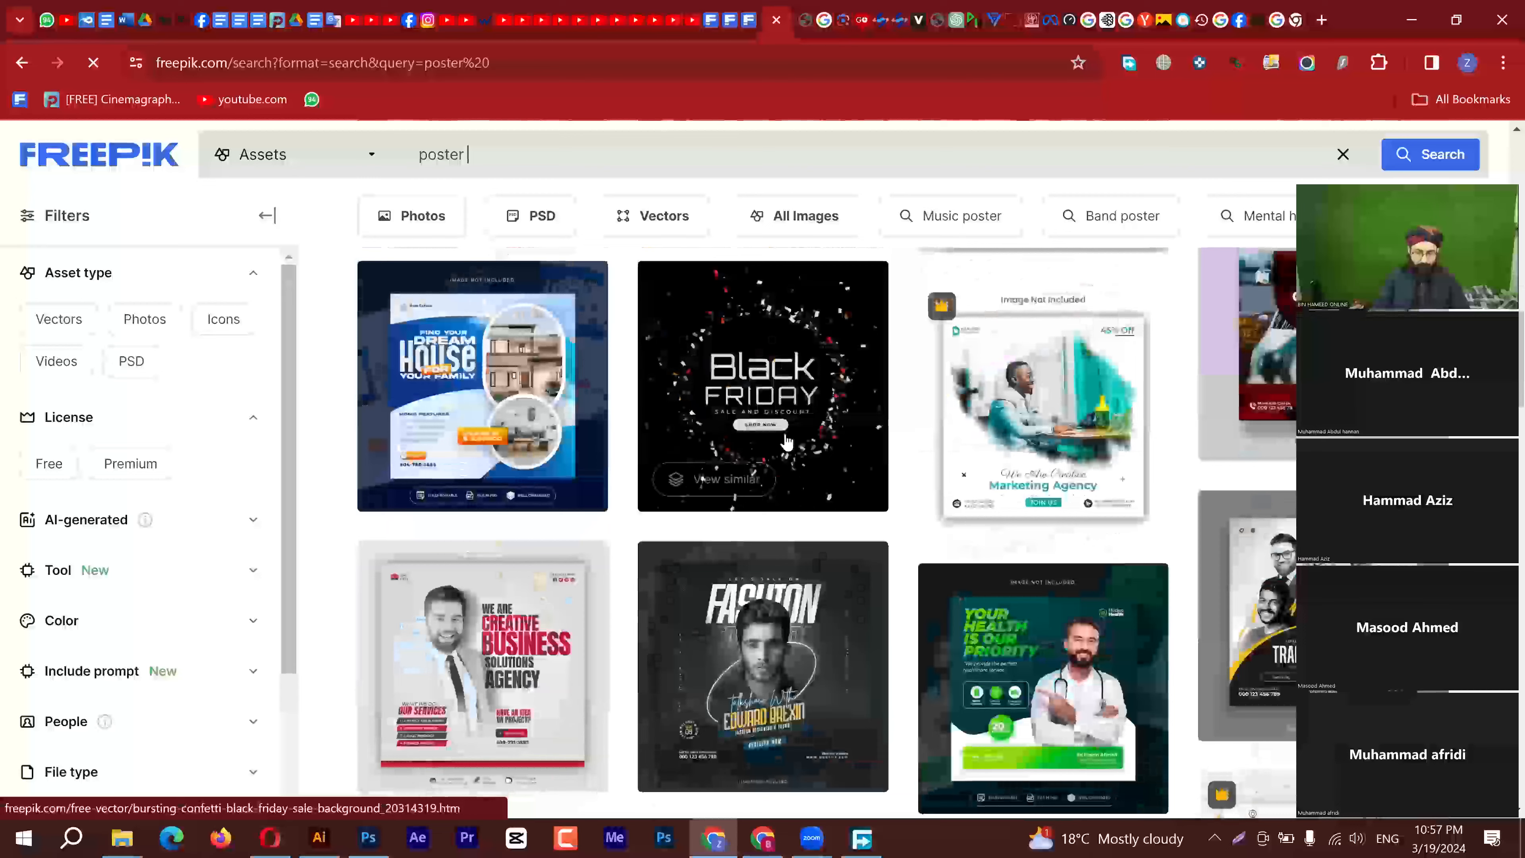
pyautogui.scroll(-3, 787, 442)
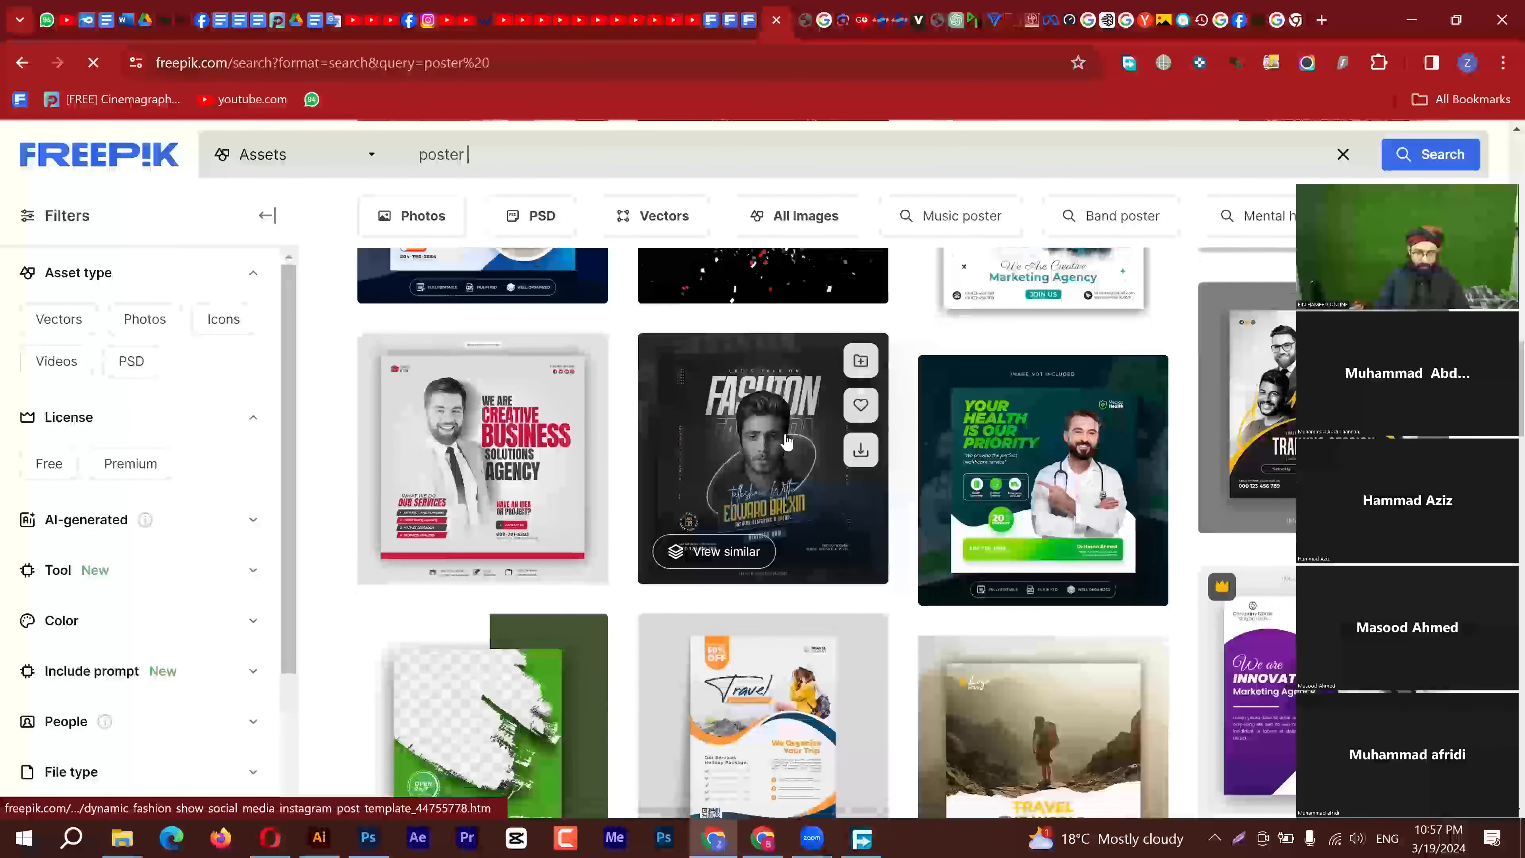
pyautogui.scroll(-4, 786, 443)
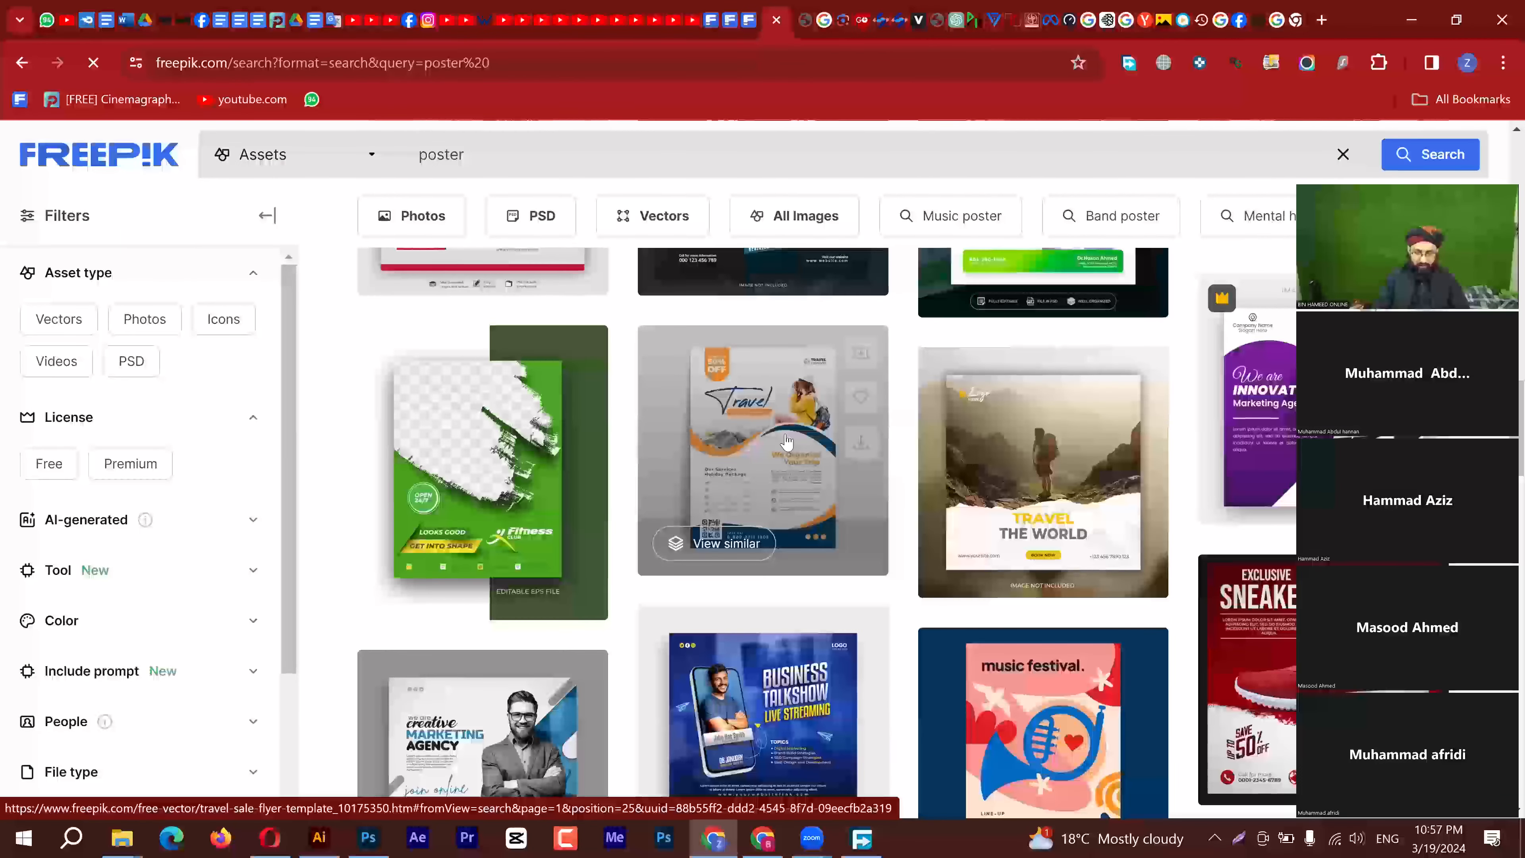
pyautogui.scroll(-5, 786, 442)
pyautogui.scroll(-3, 840, 628)
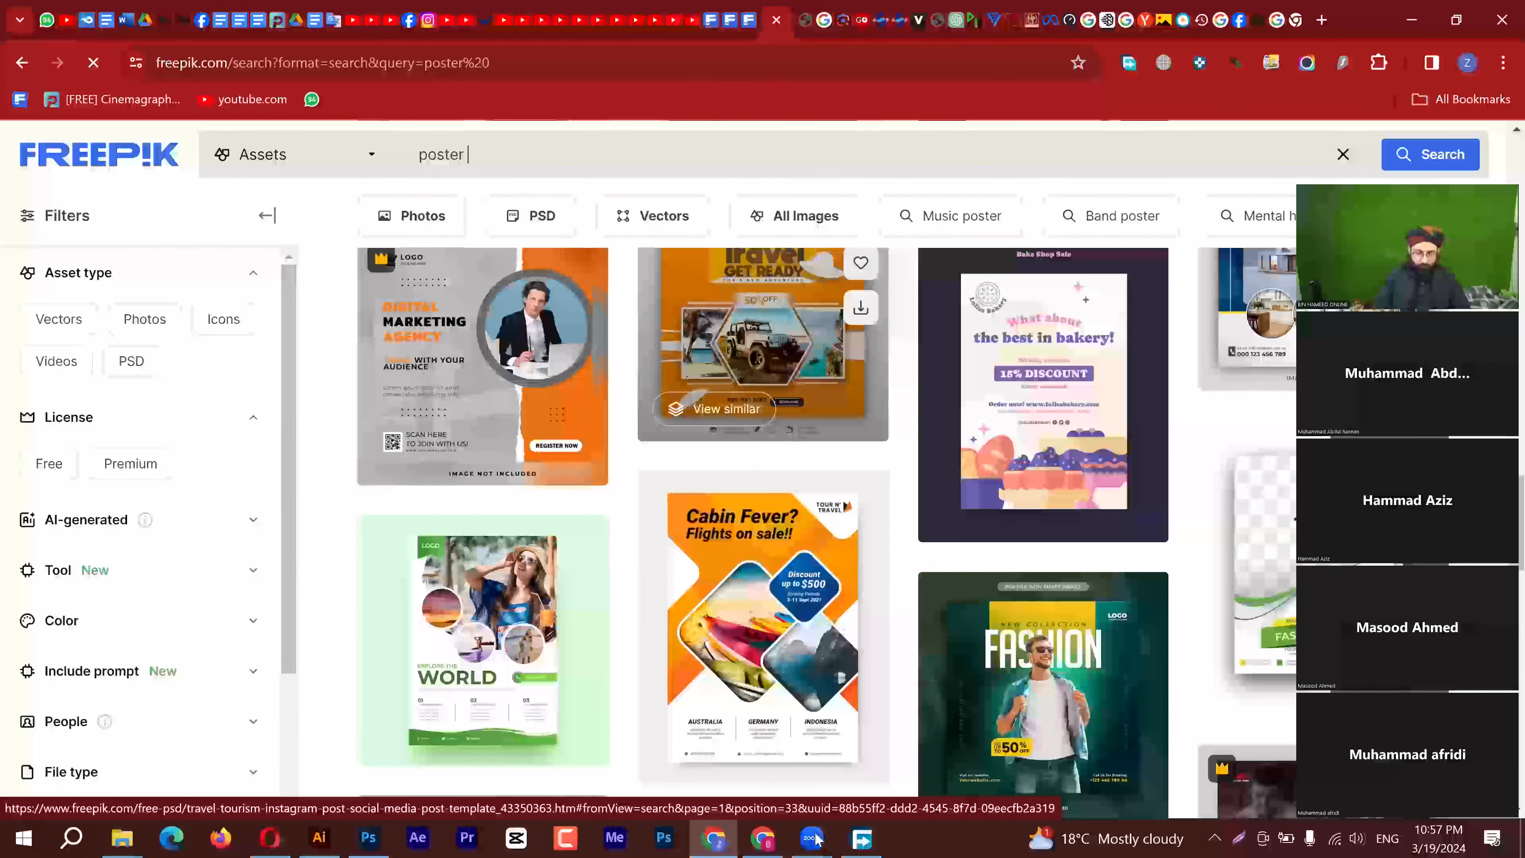
pyautogui.scroll(-7, 840, 628)
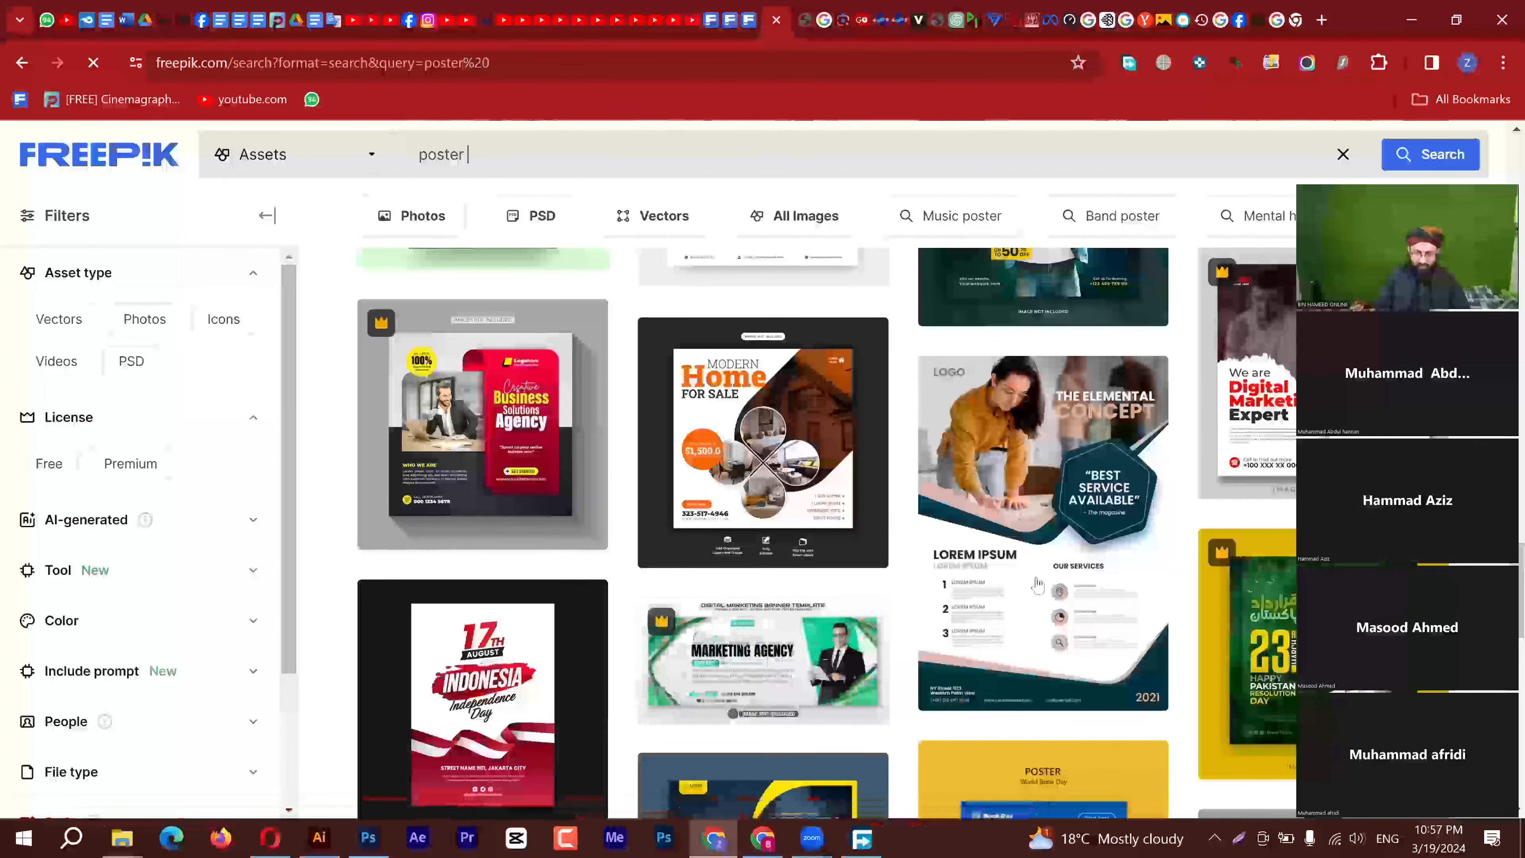
pyautogui.scroll(-4, 1038, 585)
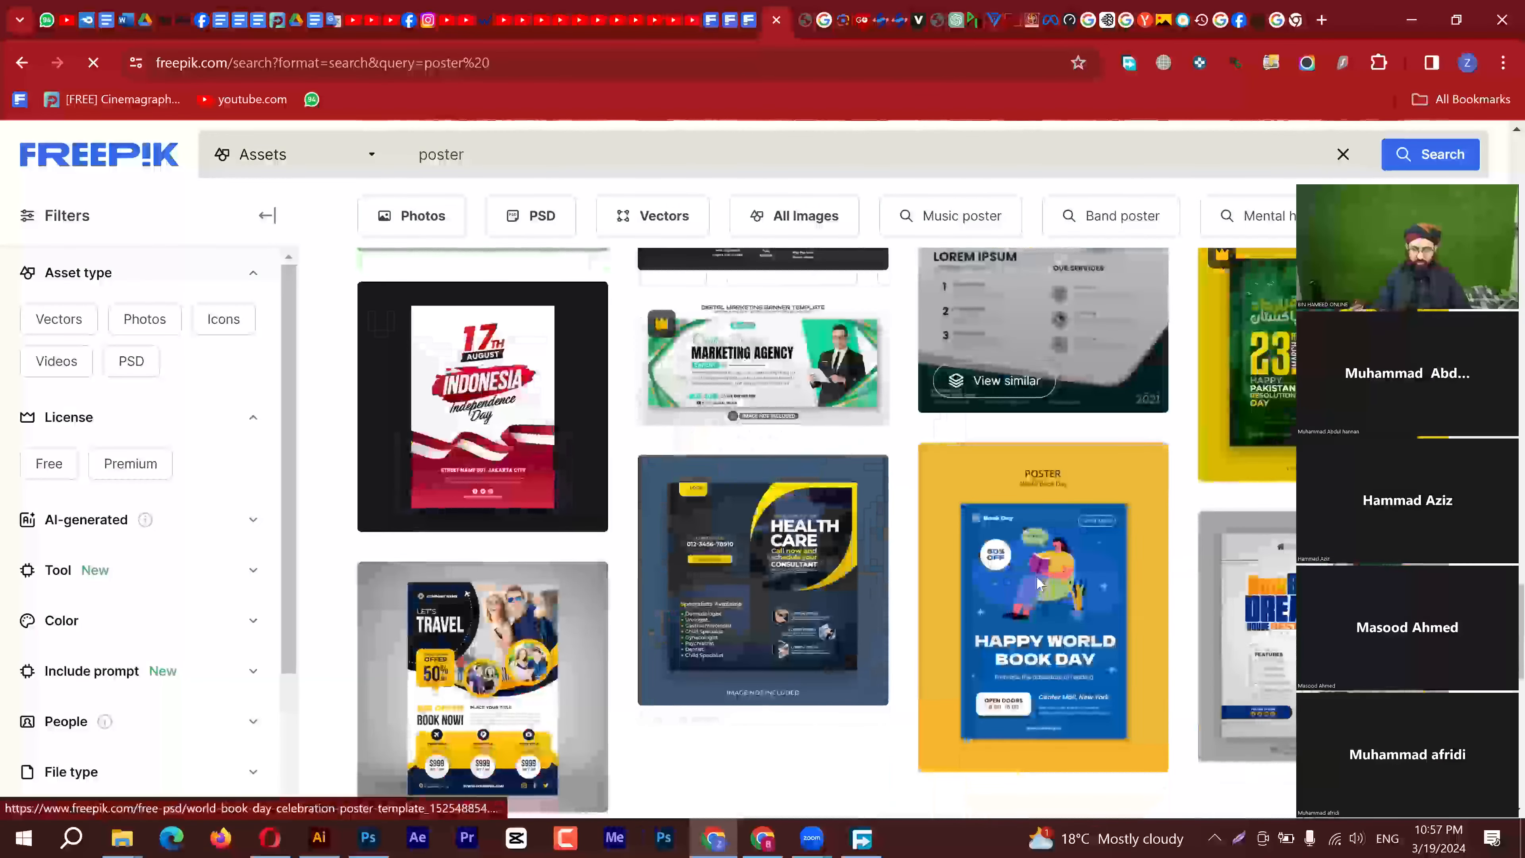
# Go through the rest of the first page of poster results and open the second results page
pyautogui.scroll(-2, 522, 499)
pyautogui.scroll(-2, 522, 499)
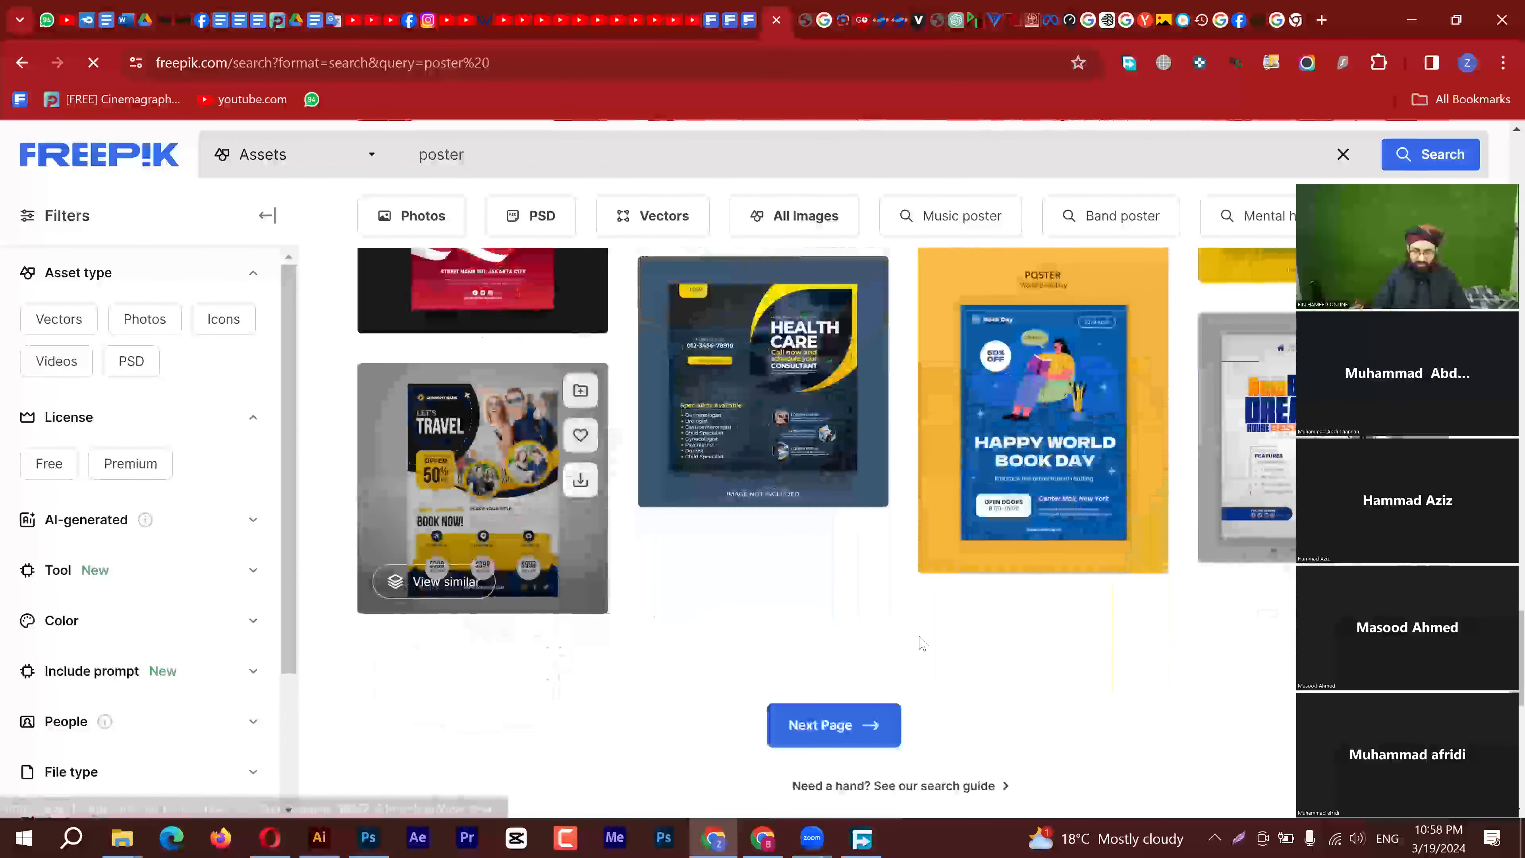
pyautogui.scroll(-2, 919, 640)
pyautogui.click(872, 625)
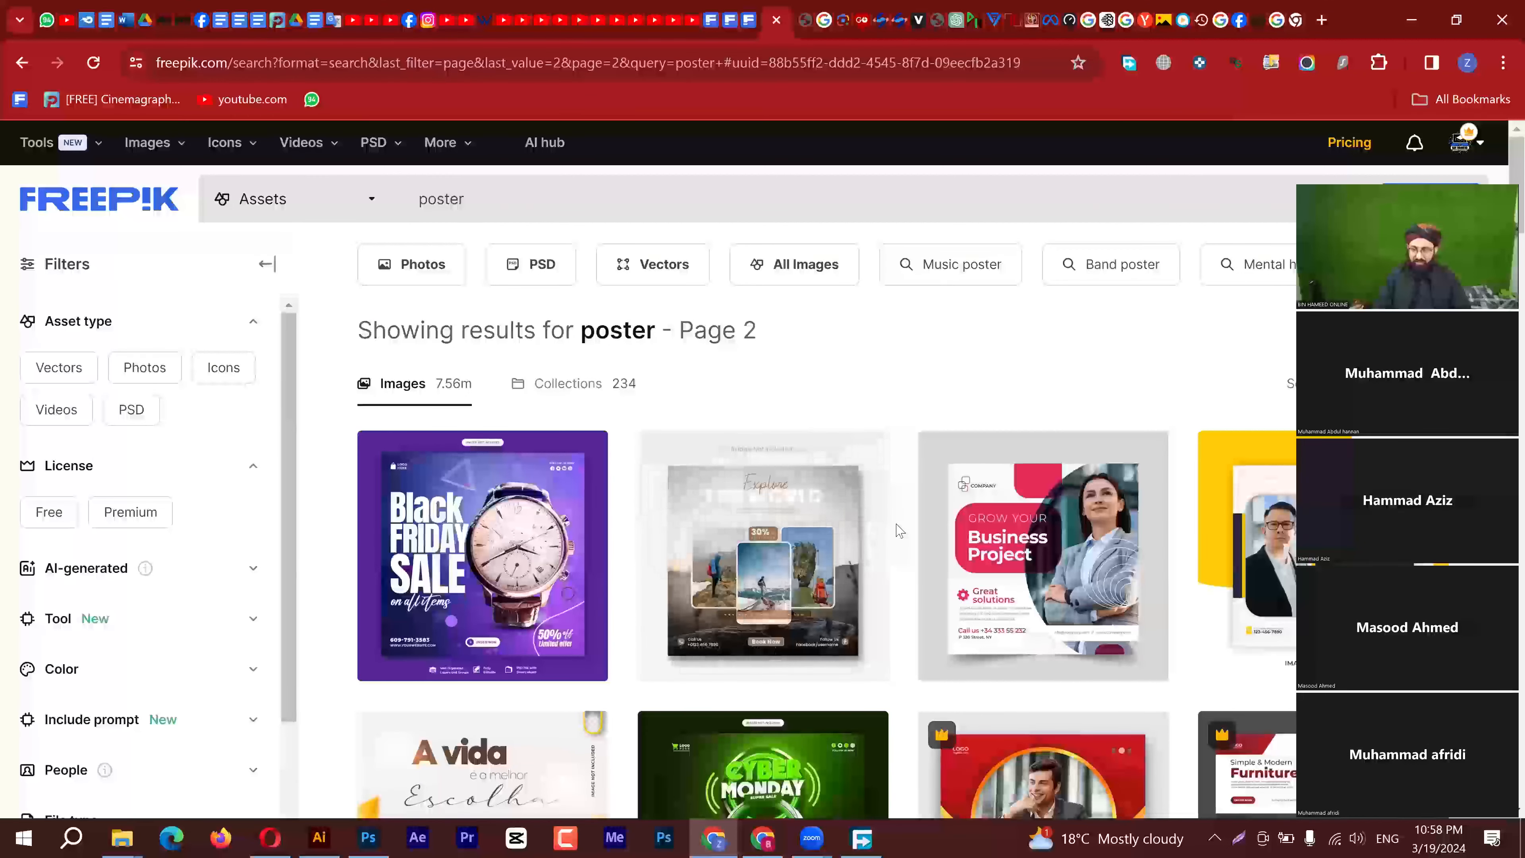
# Examine the poster layouts on the second results page, comparing the business, event and marketing designs
pyautogui.scroll(-3, 898, 530)
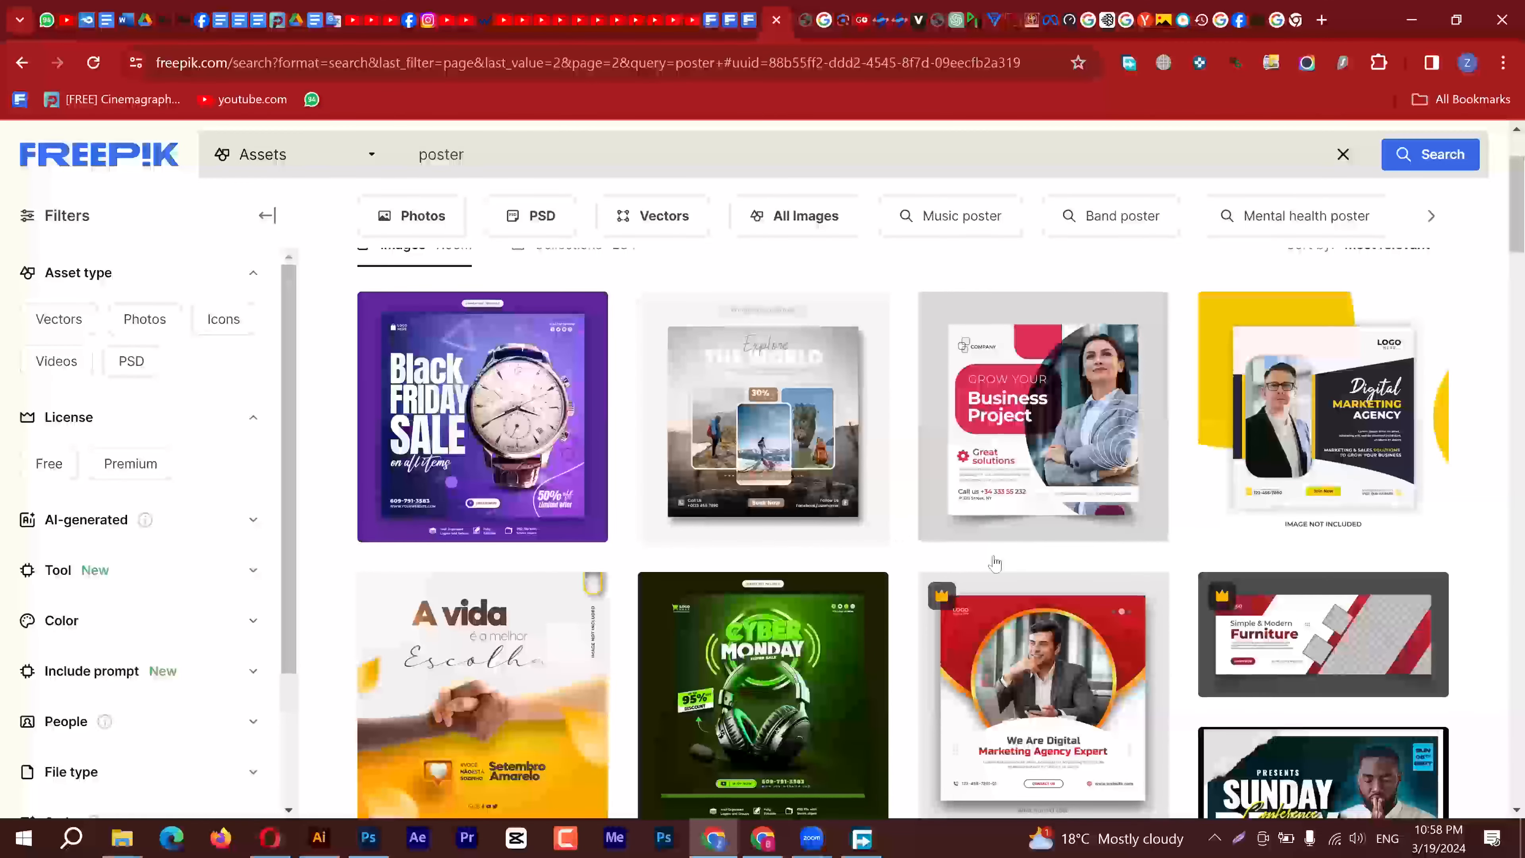
pyautogui.scroll(-7, 756, 543)
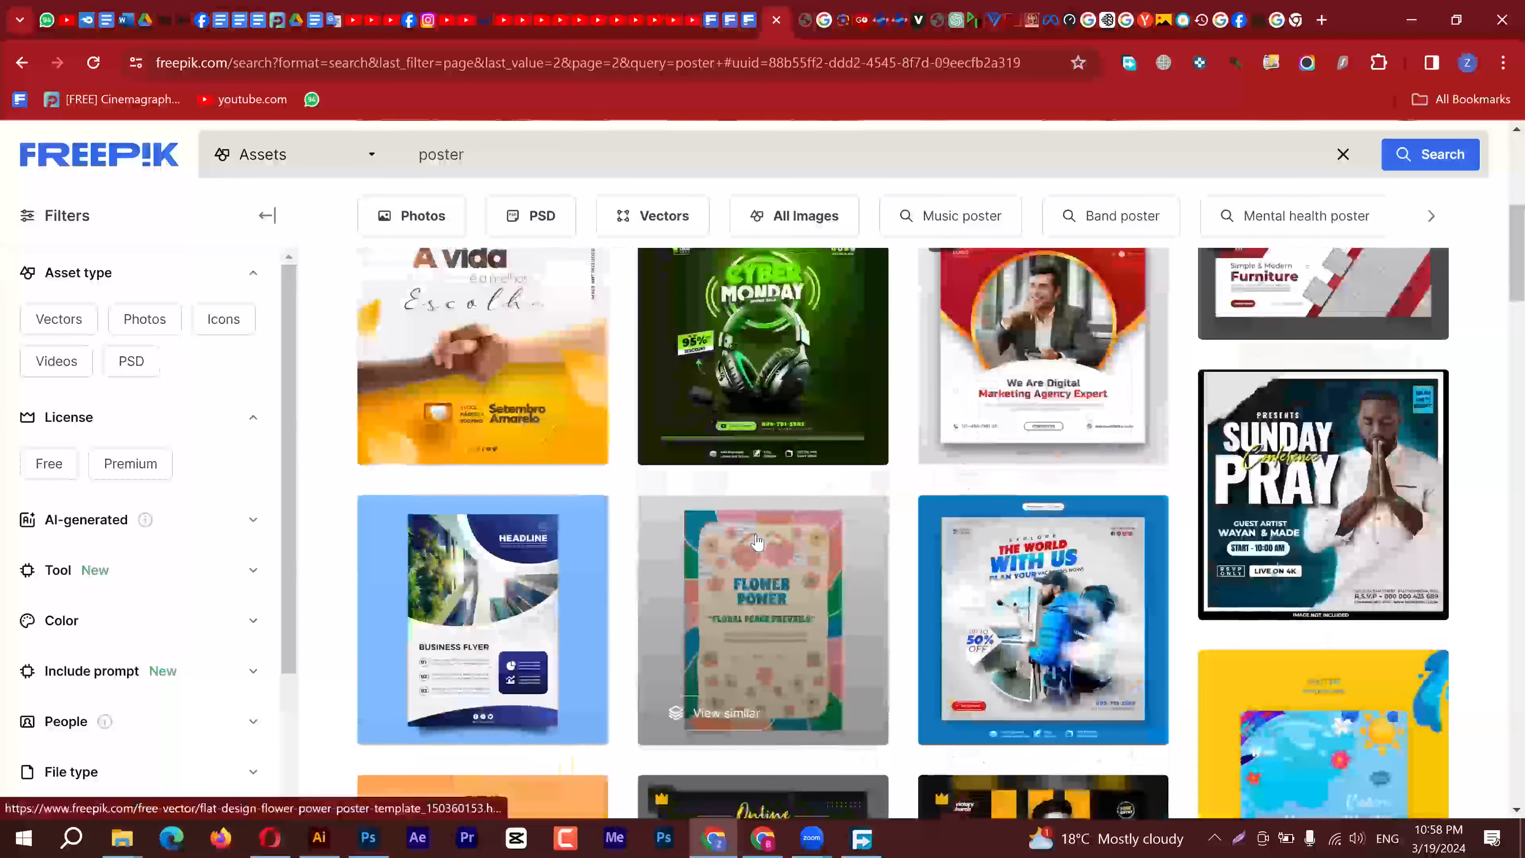
pyautogui.scroll(-2, 757, 542)
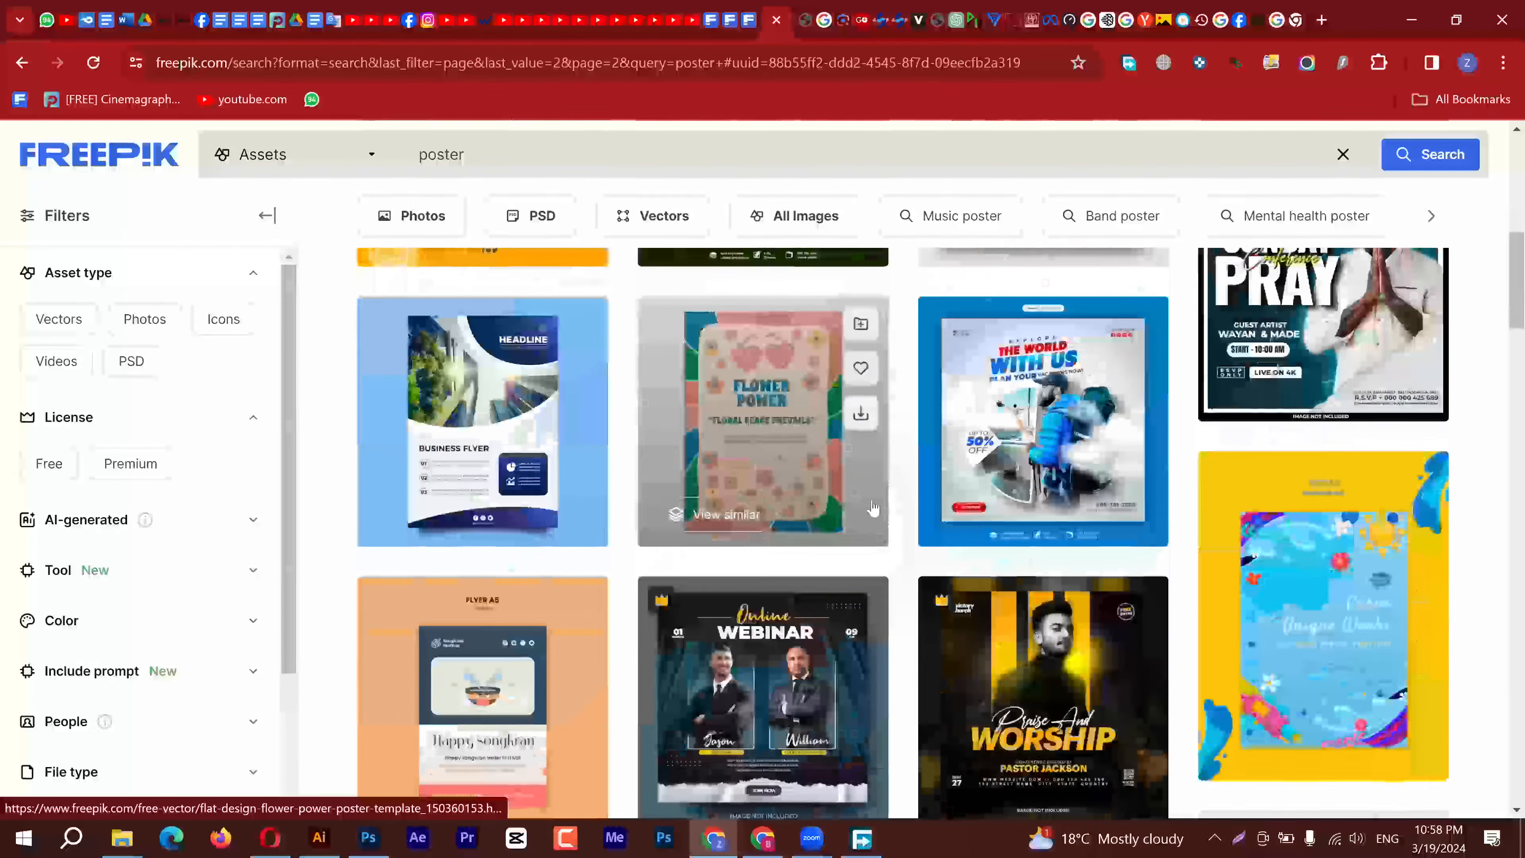
pyautogui.scroll(-5, 1017, 464)
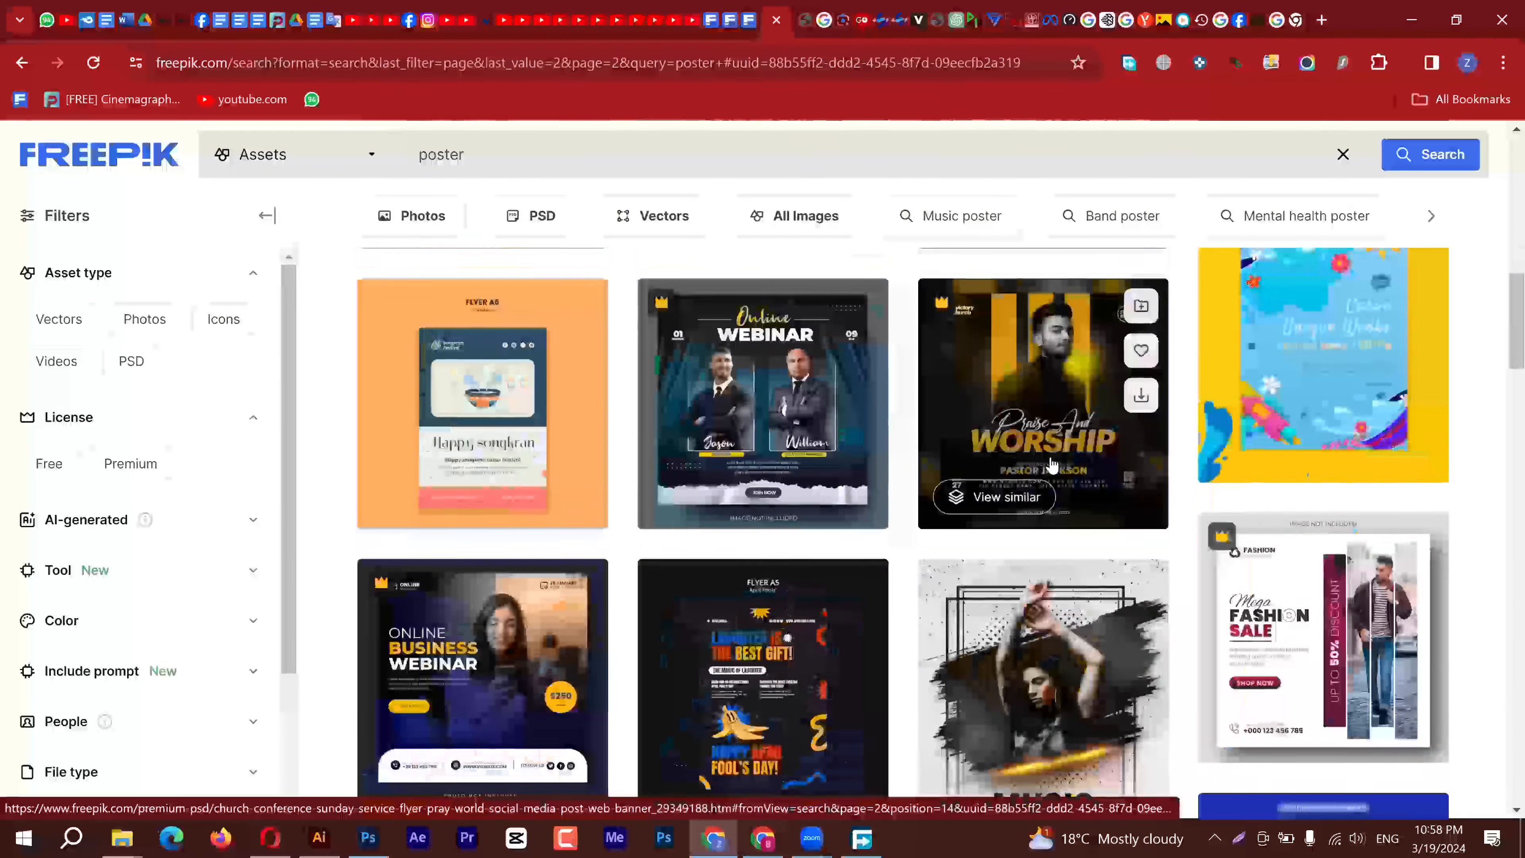
pyautogui.scroll(-8, 1086, 527)
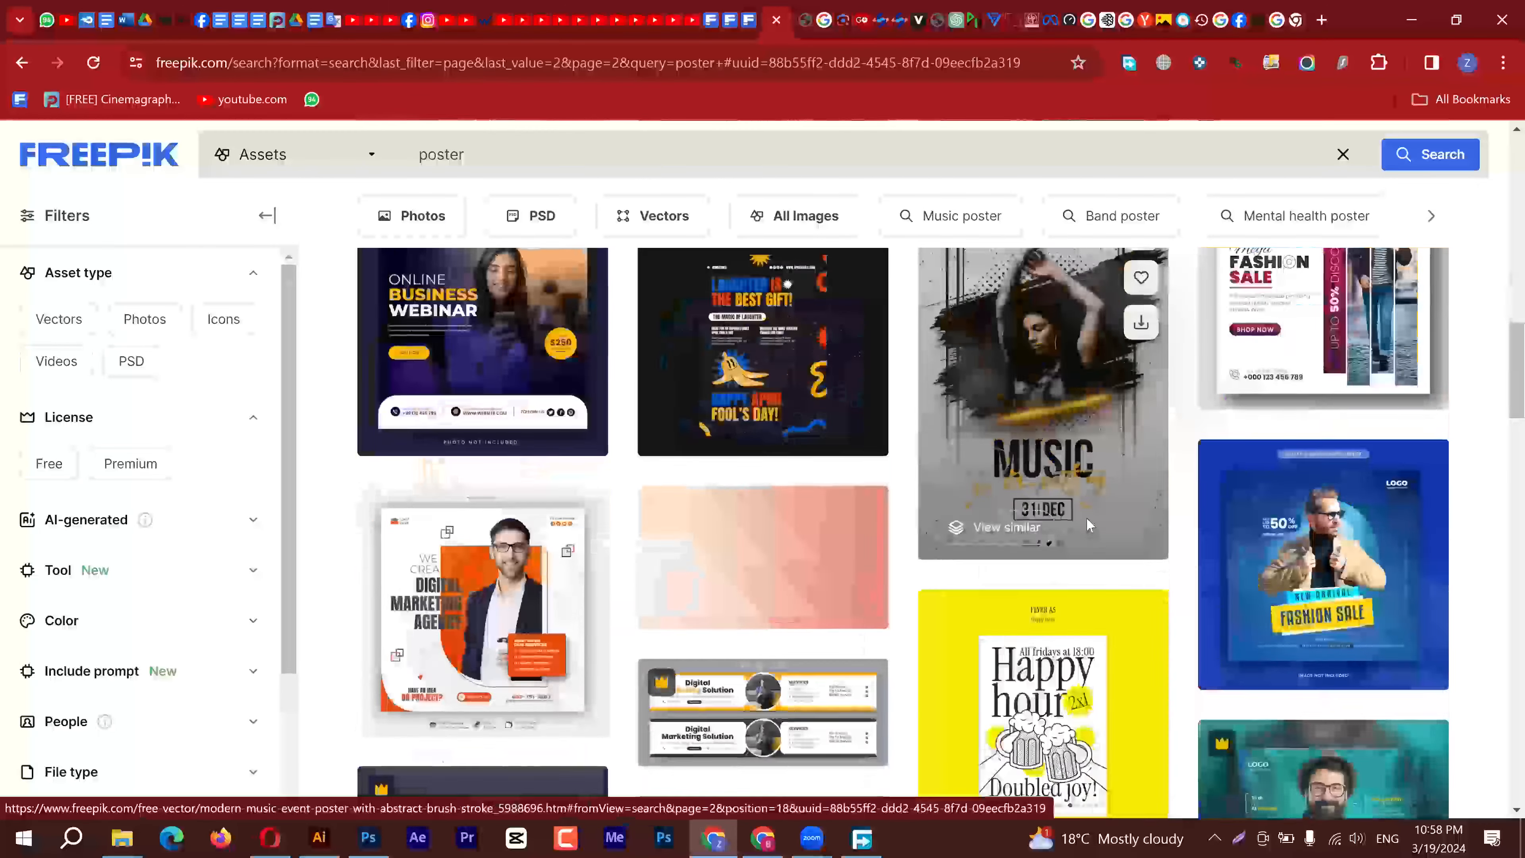
pyautogui.scroll(-4, 1086, 527)
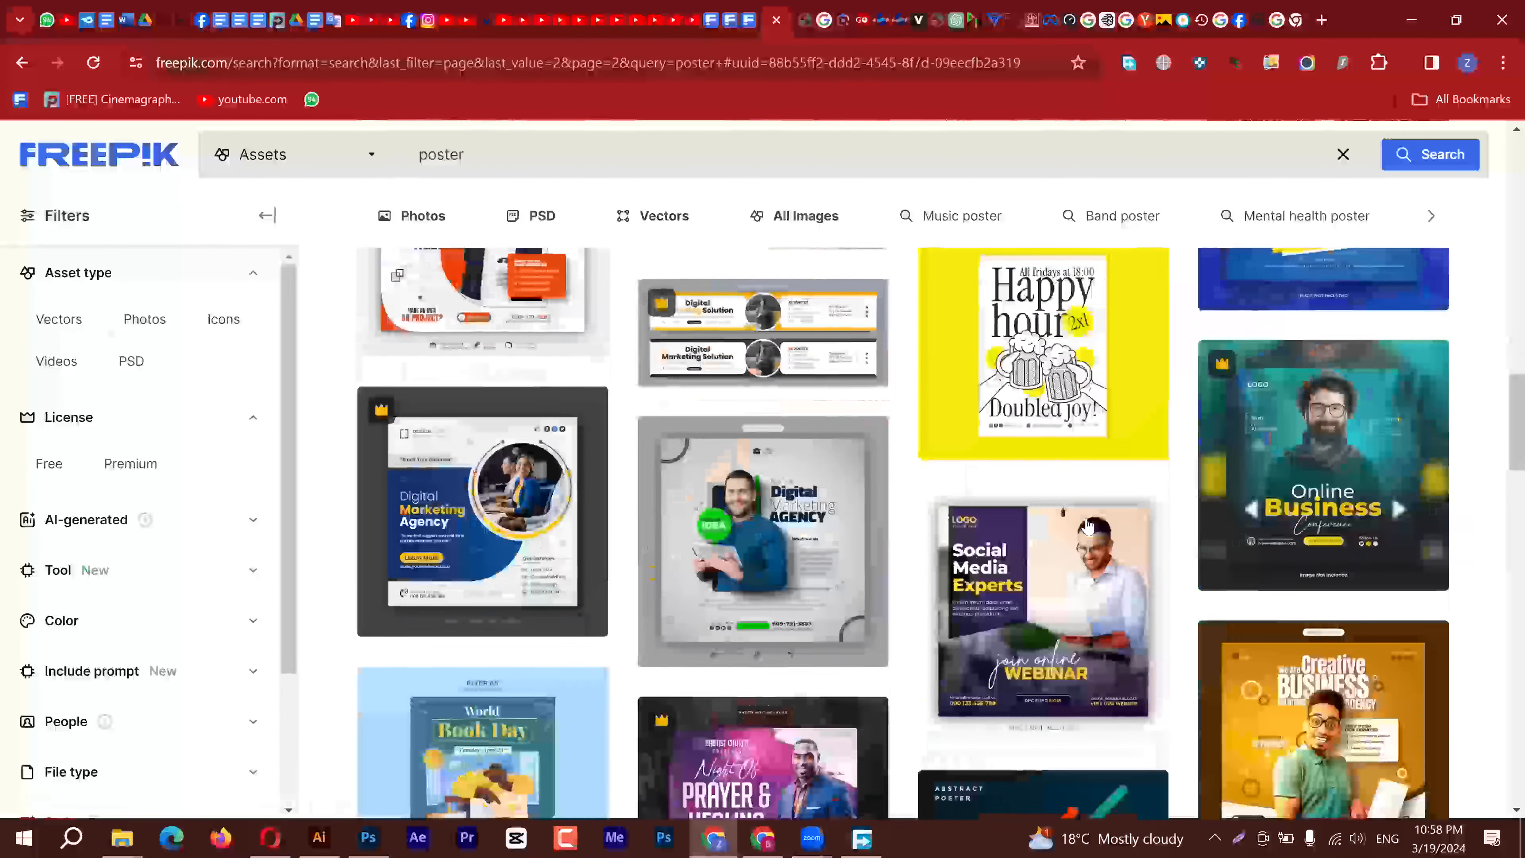
pyautogui.scroll(-11, 1086, 527)
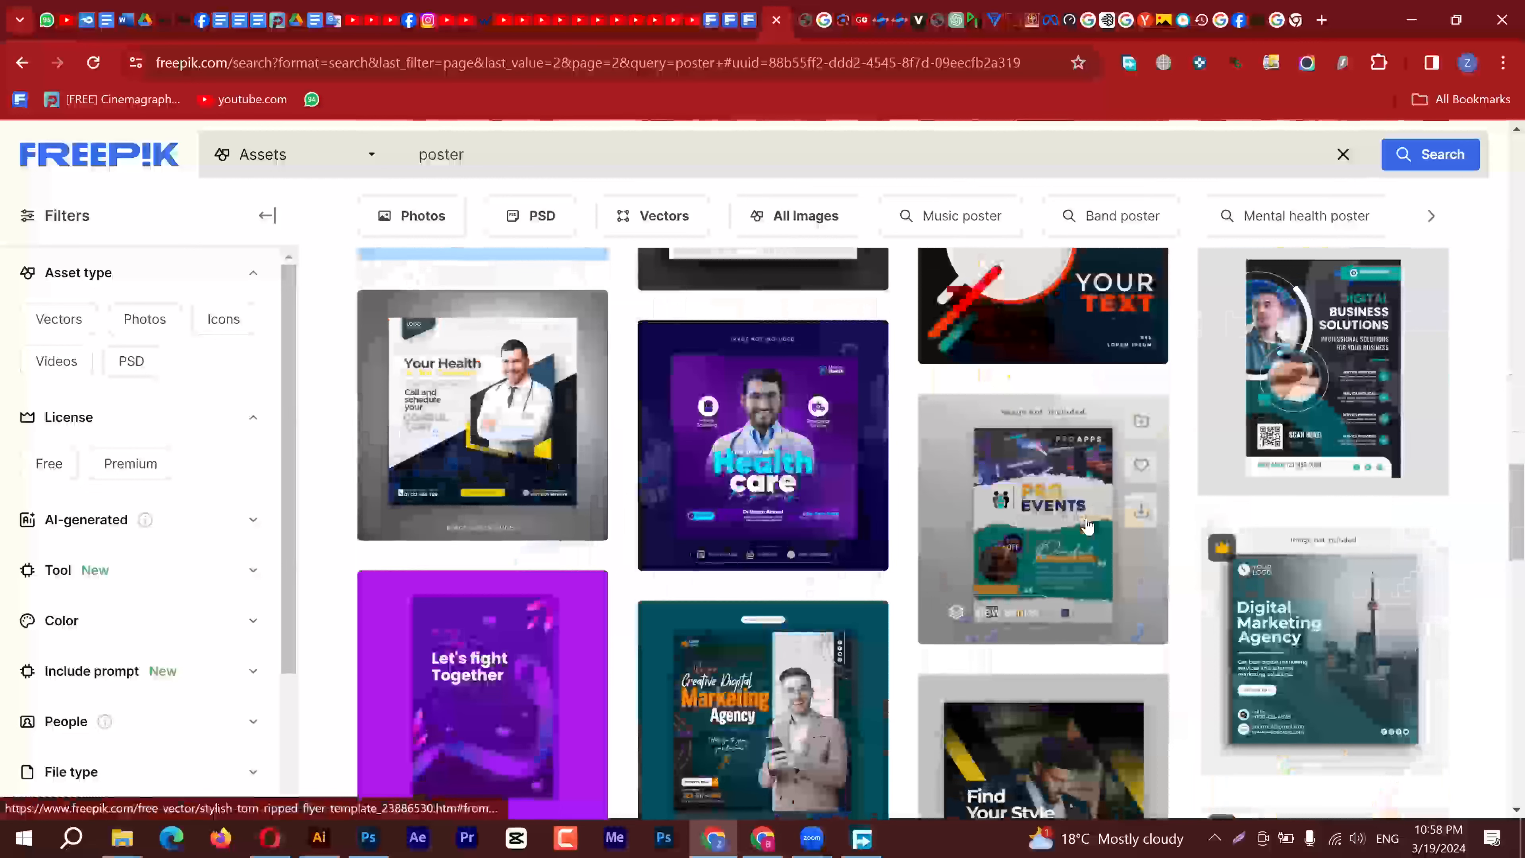
pyautogui.scroll(-3, 1087, 527)
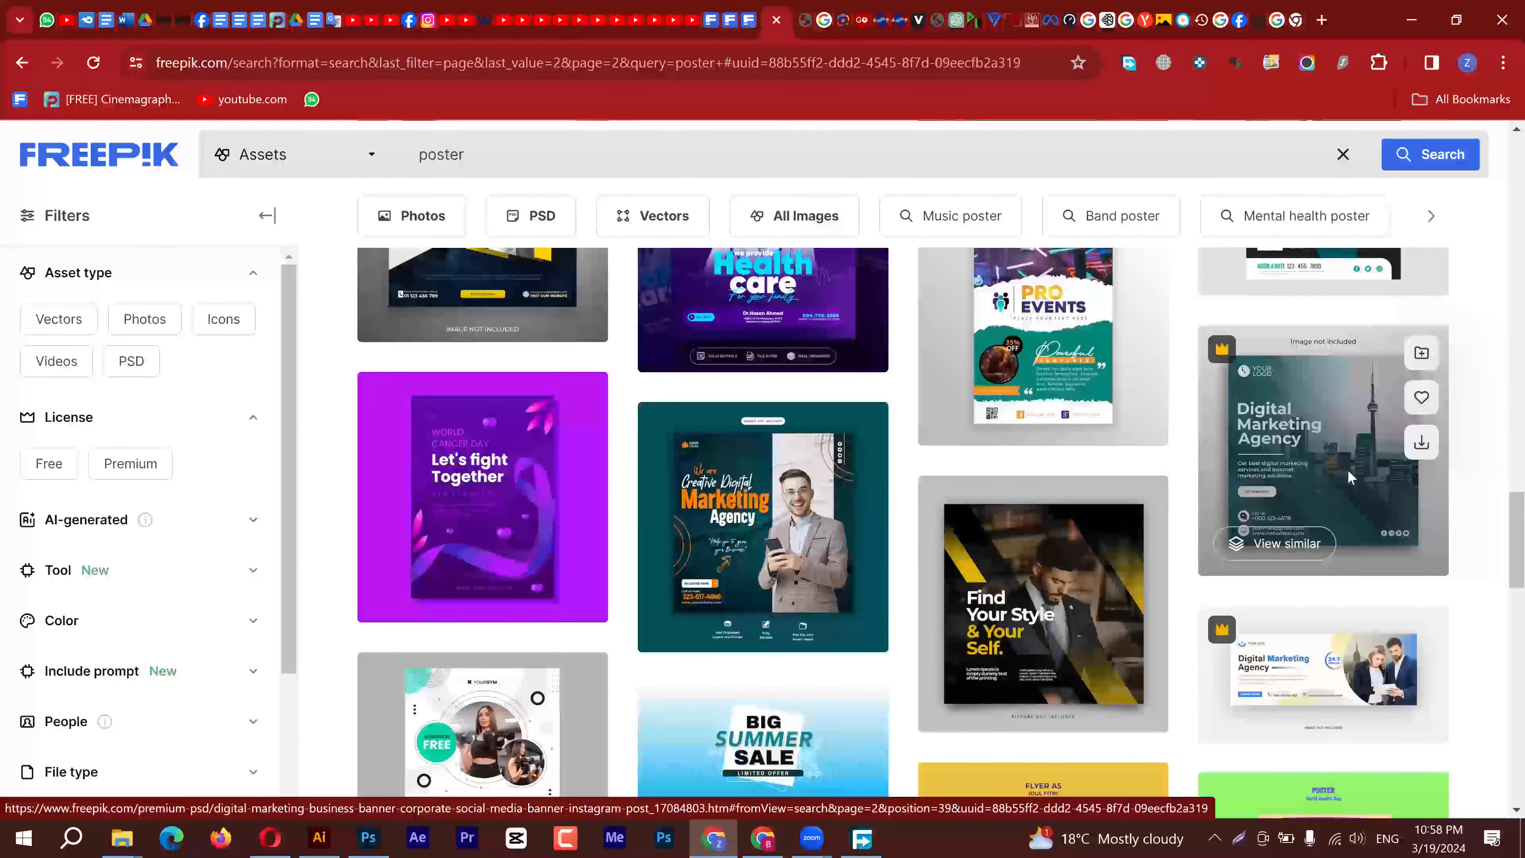
pyautogui.scroll(-10, 1347, 471)
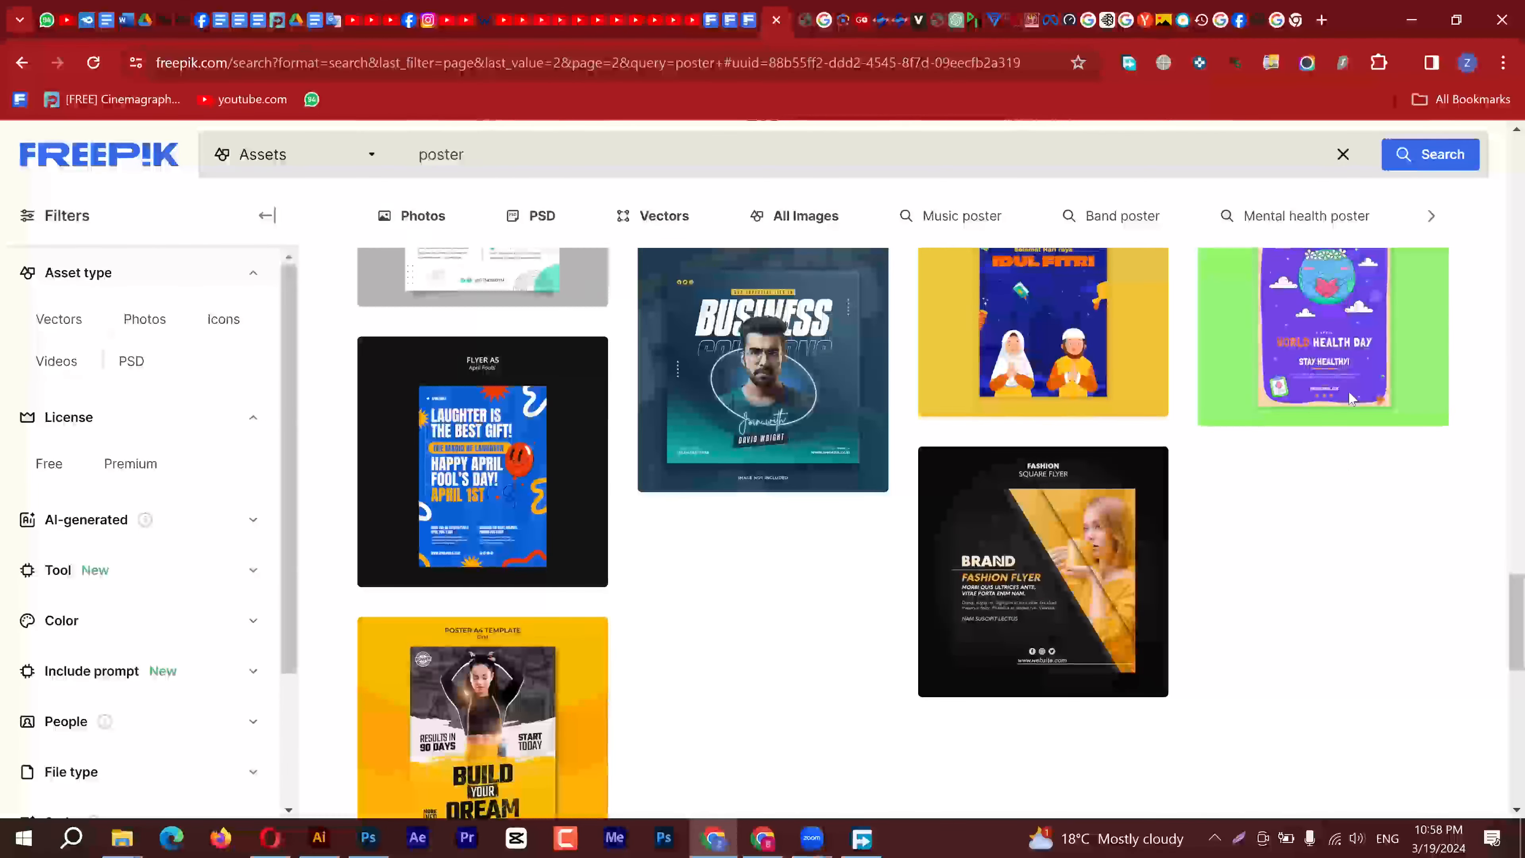
# Open the teal "Digital Marketing Agency" city skyline design and copy its preview image
pyautogui.scroll(7, 1347, 474)
pyautogui.click(1338, 325)
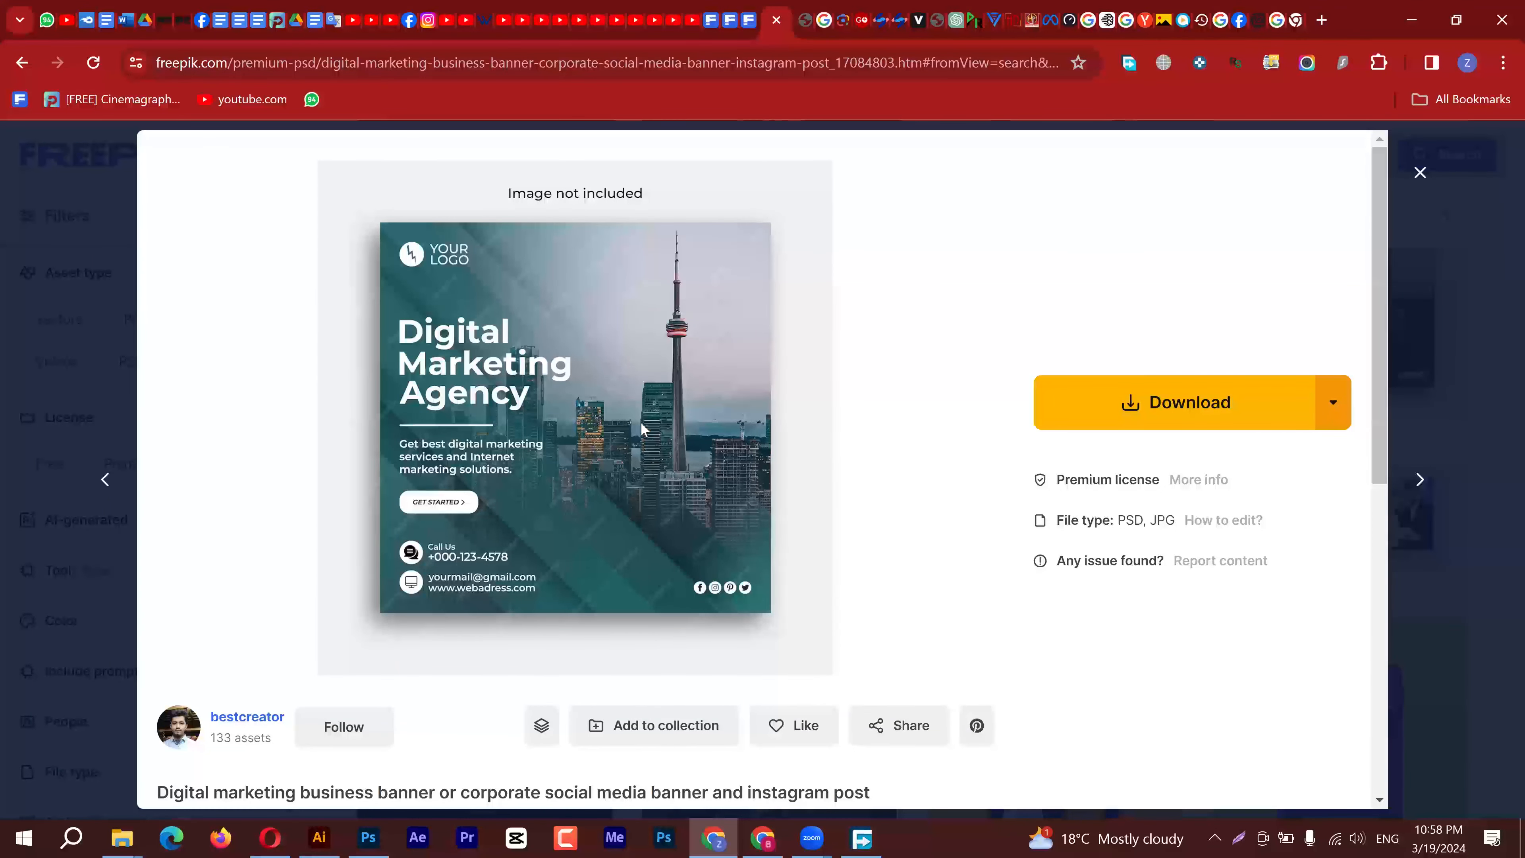
pyautogui.rightClick(640, 356)
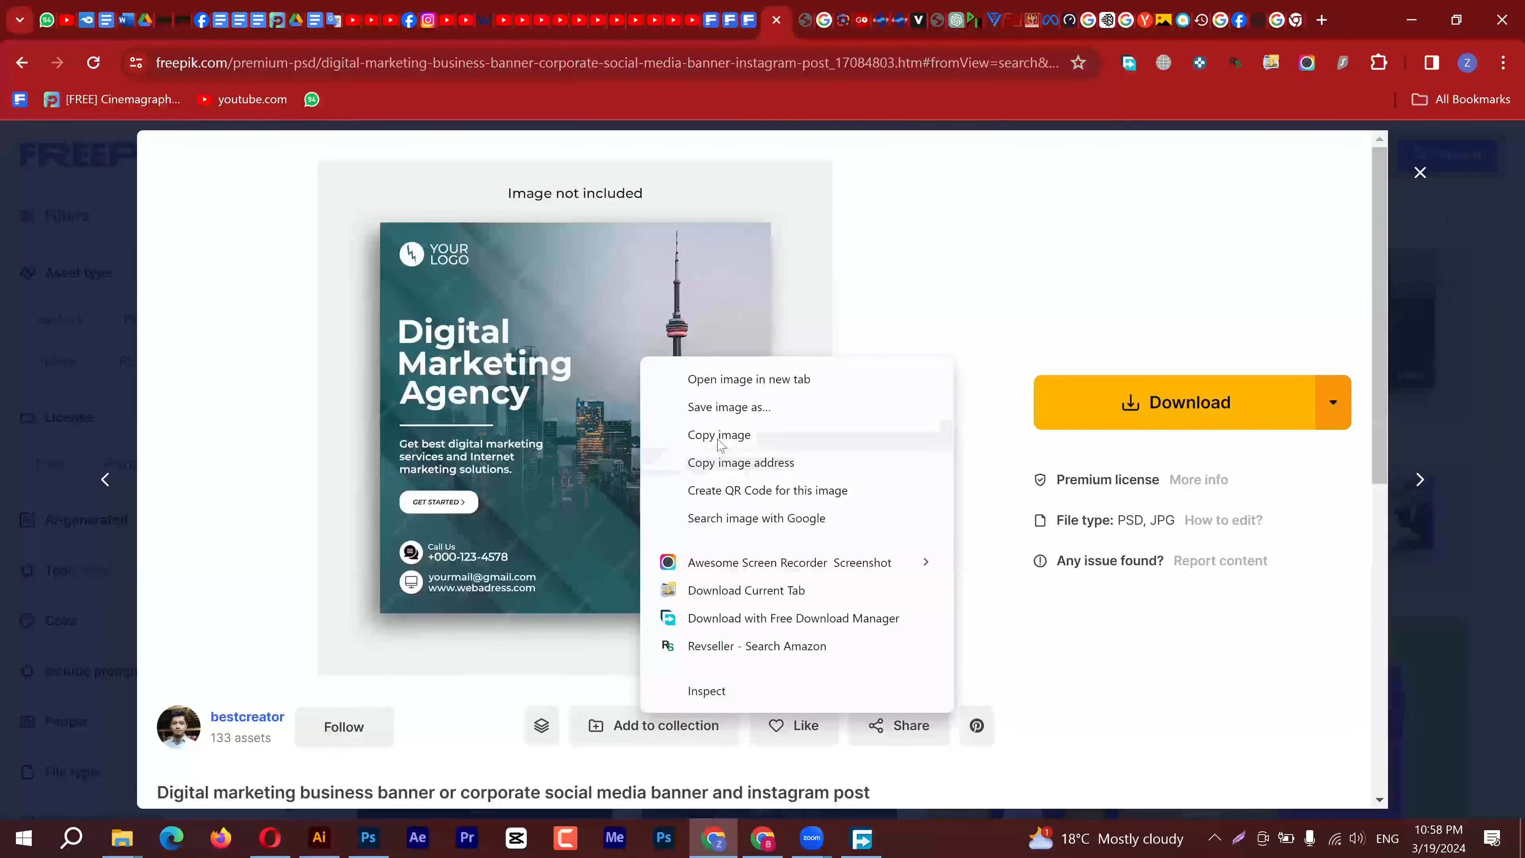
pyautogui.click(719, 435)
# Switch to Photoshop's Untitled-1 document, paste the copied poster image and place it outside Artboard 1, beside its right edge
pyautogui.click(390, 838)
pyautogui.scroll(-2, 935, 435)
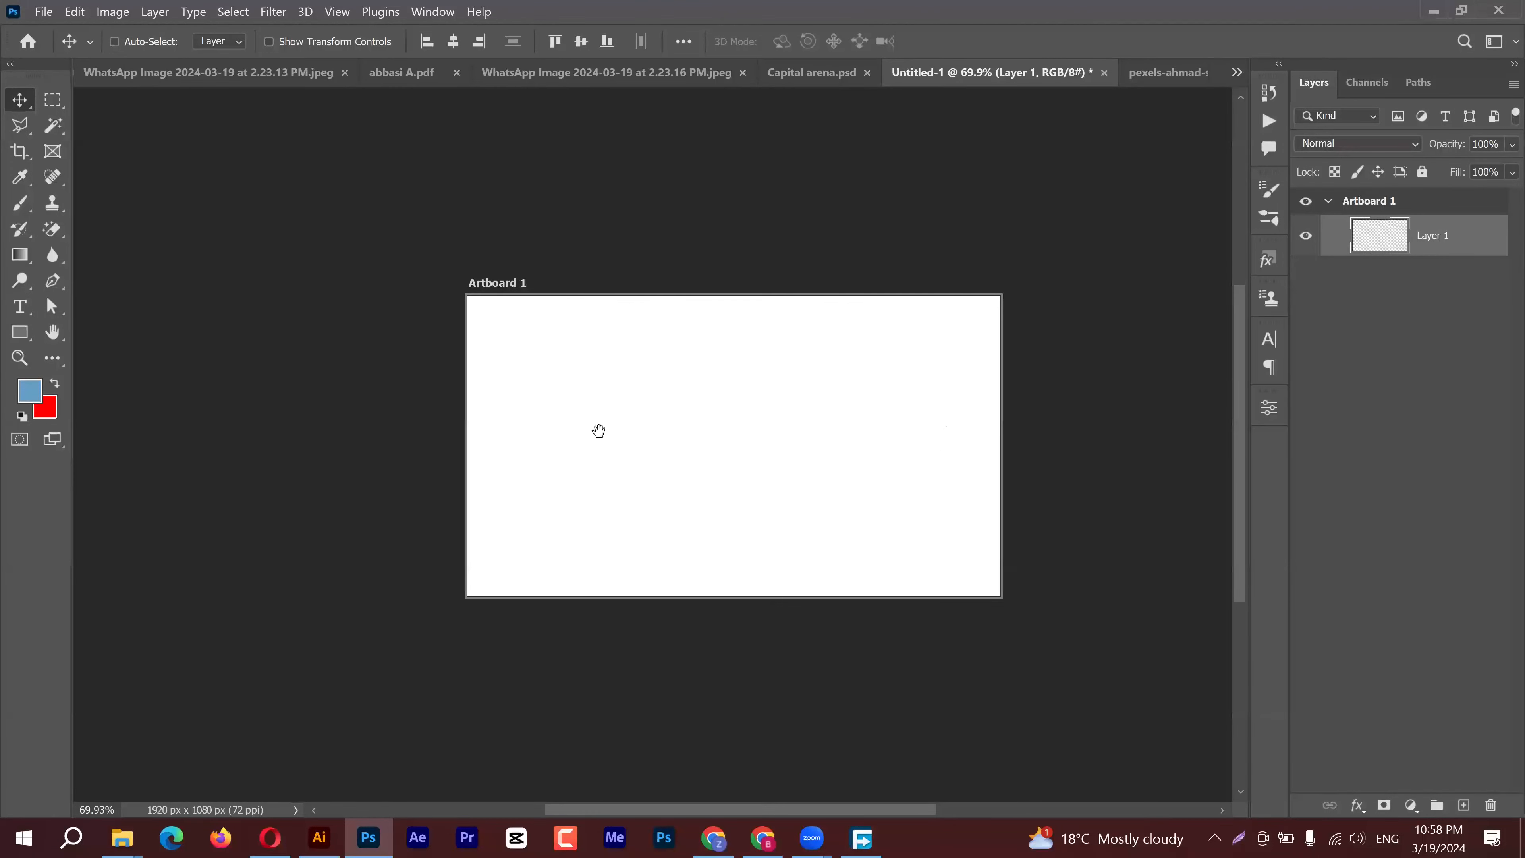
pyautogui.hscroll(5, 860, 387)
pyautogui.hotkey('ctrl', 'v')
pyautogui.moveTo(431, 445); pyautogui.dragTo(1056, 380)
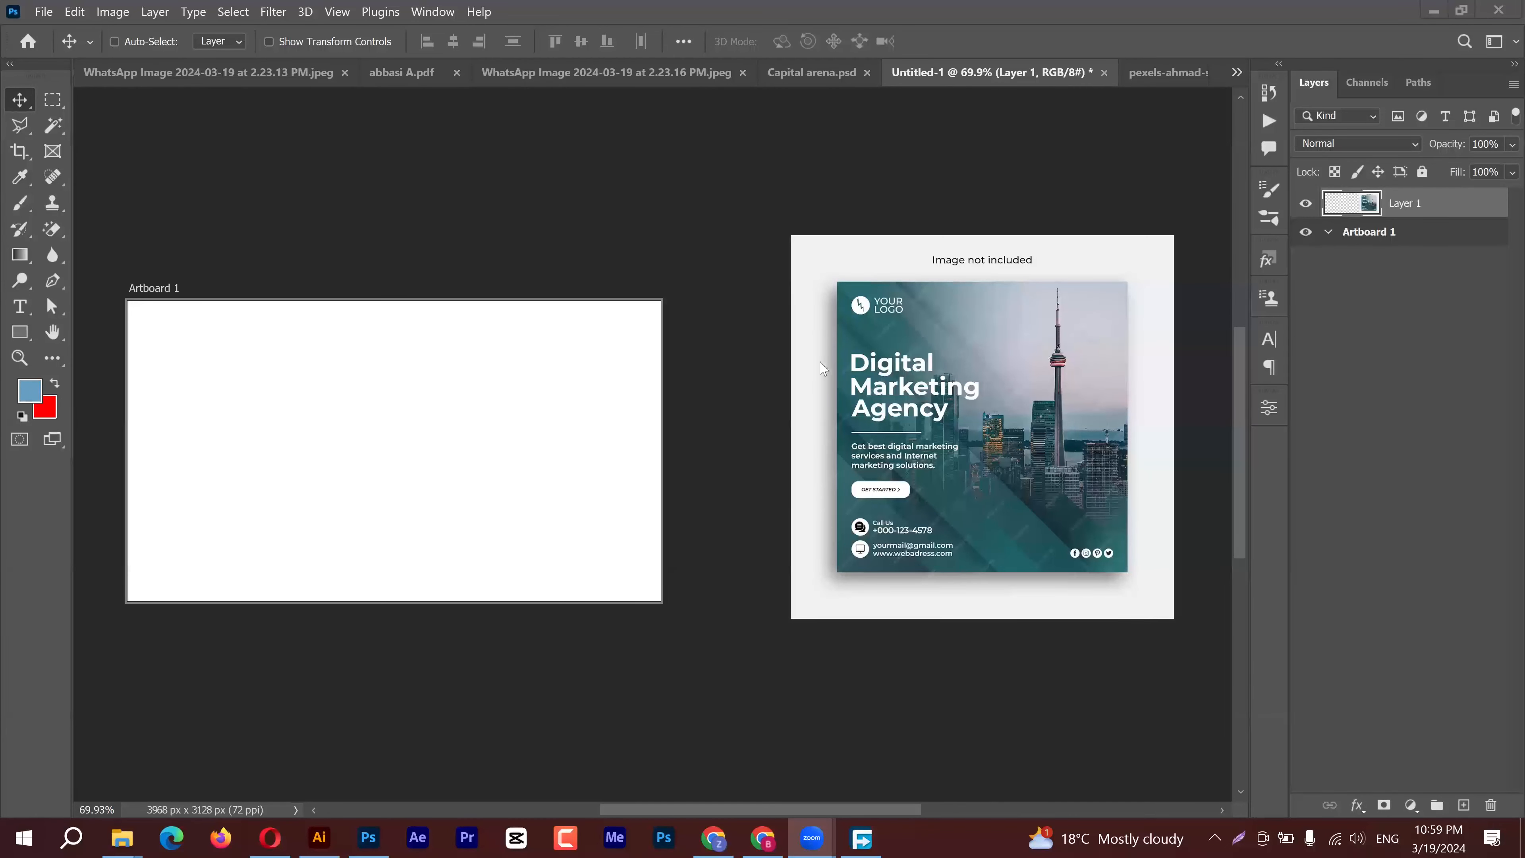
# Draw a rectangle about 991 by 1006 px on the left half of Artboard 1 with the Rectangle tool
pyautogui.click(703, 372)
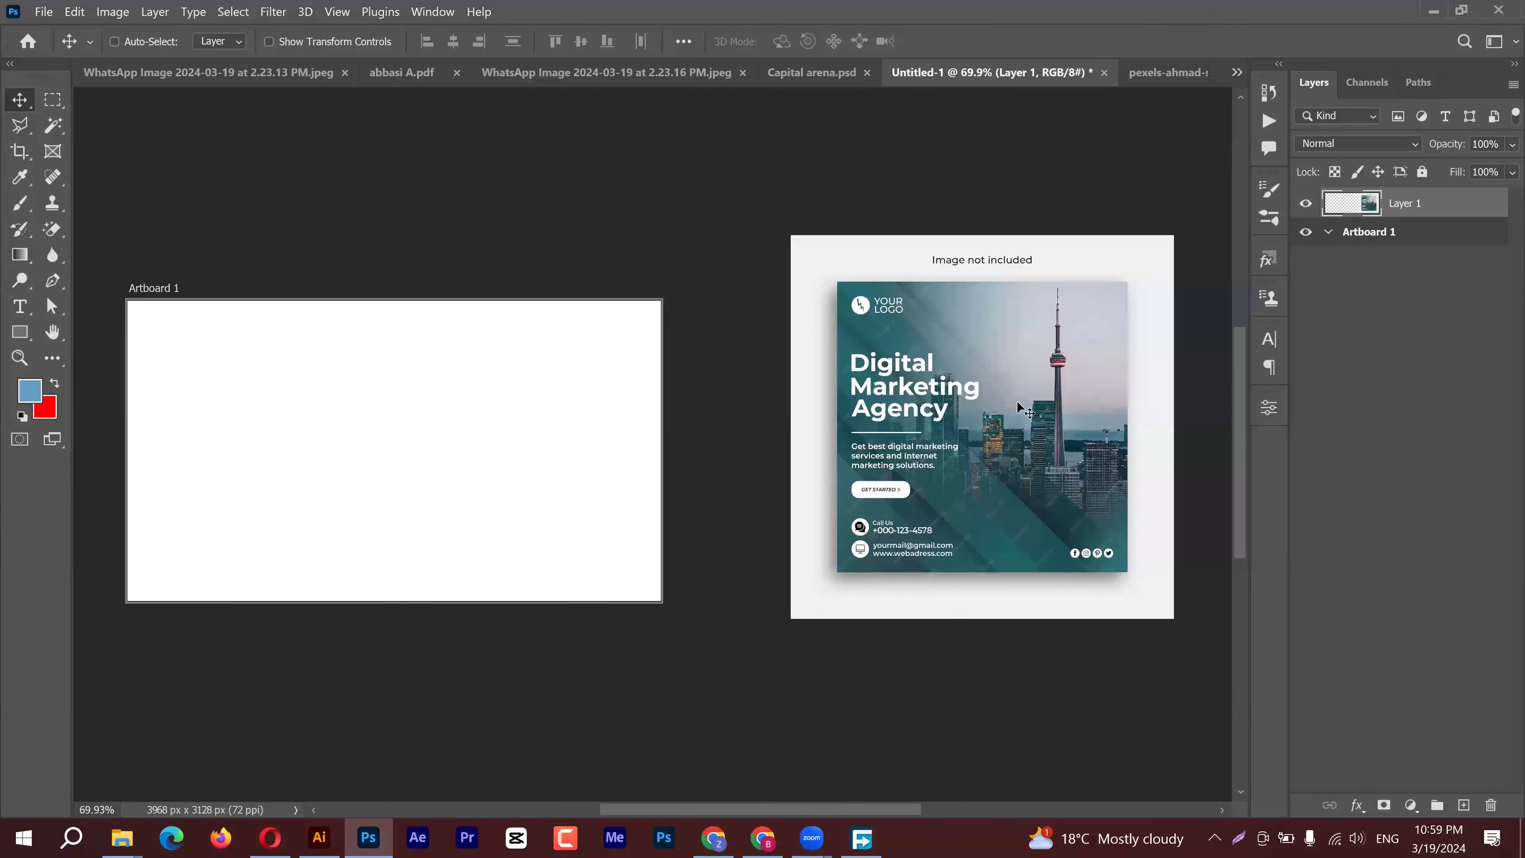
pyautogui.moveTo(420, 421); pyautogui.dragTo(682, 414)
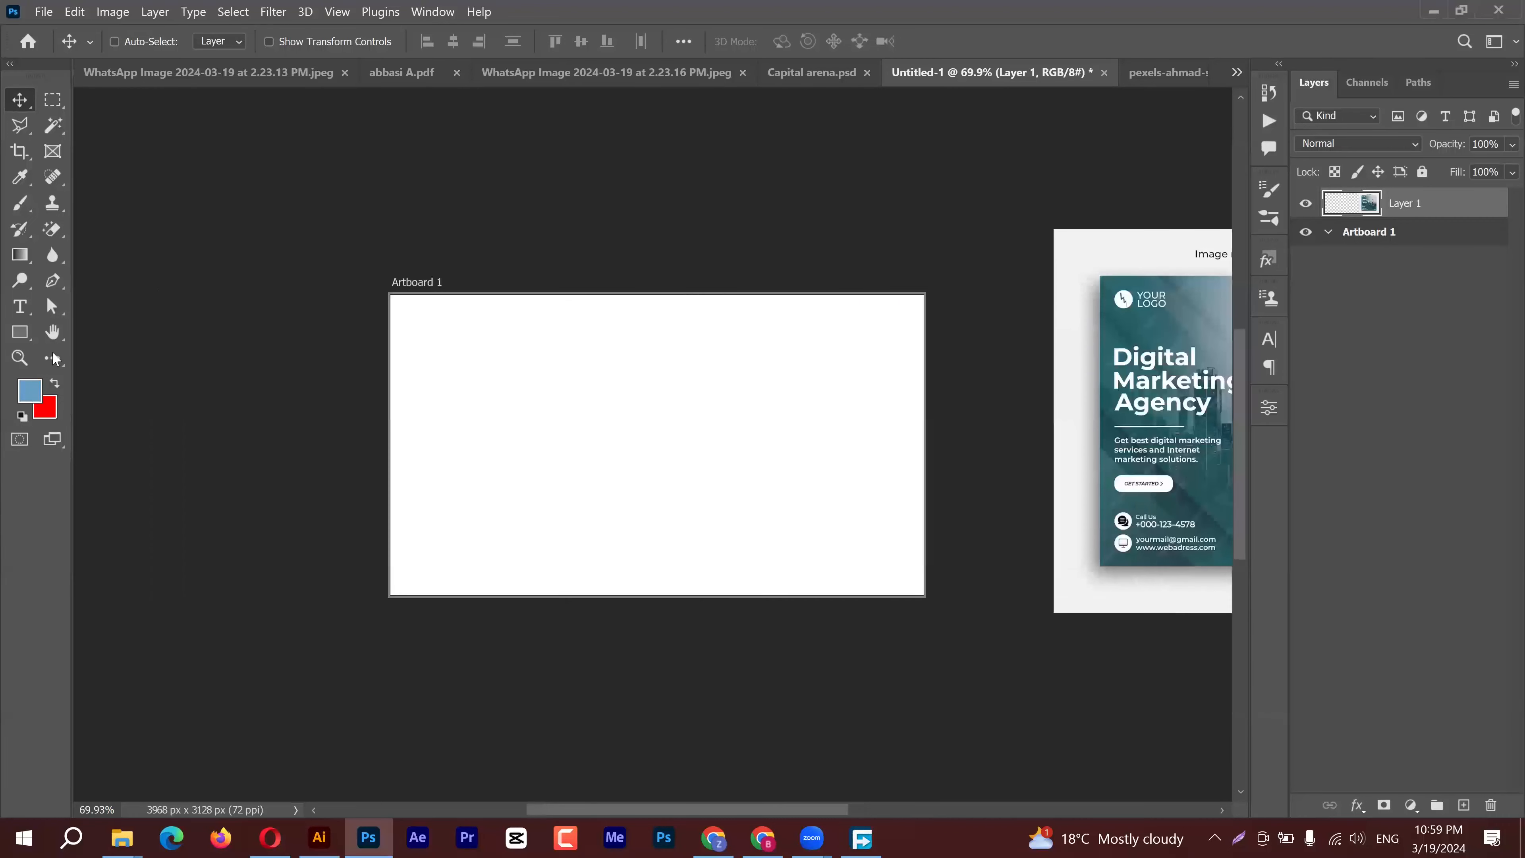
pyautogui.click(20, 332)
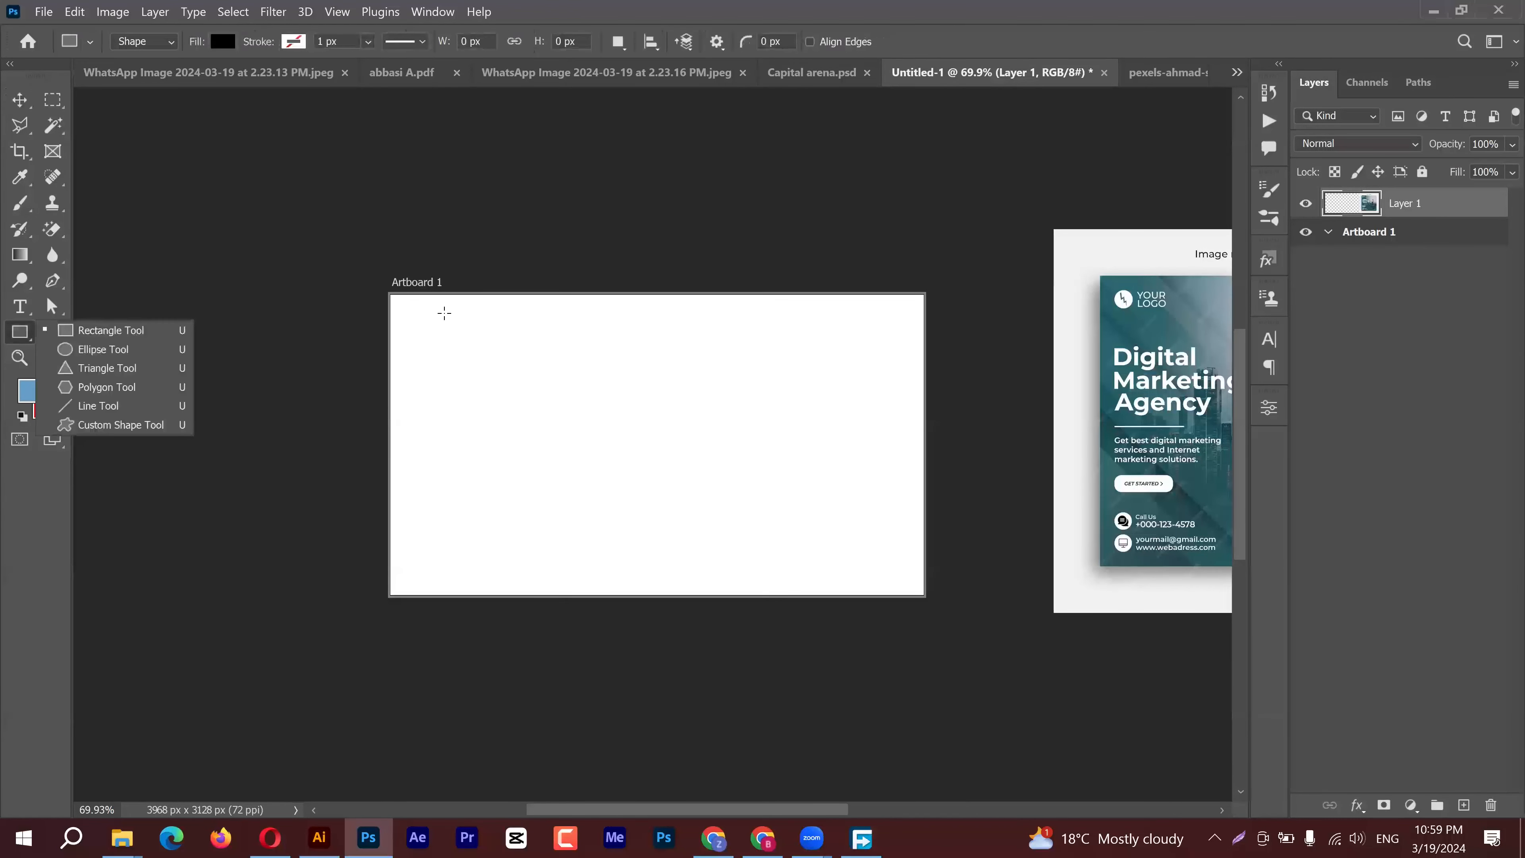
pyautogui.click(615, 456)
pyautogui.moveTo(446, 308); pyautogui.dragTo(720, 587)
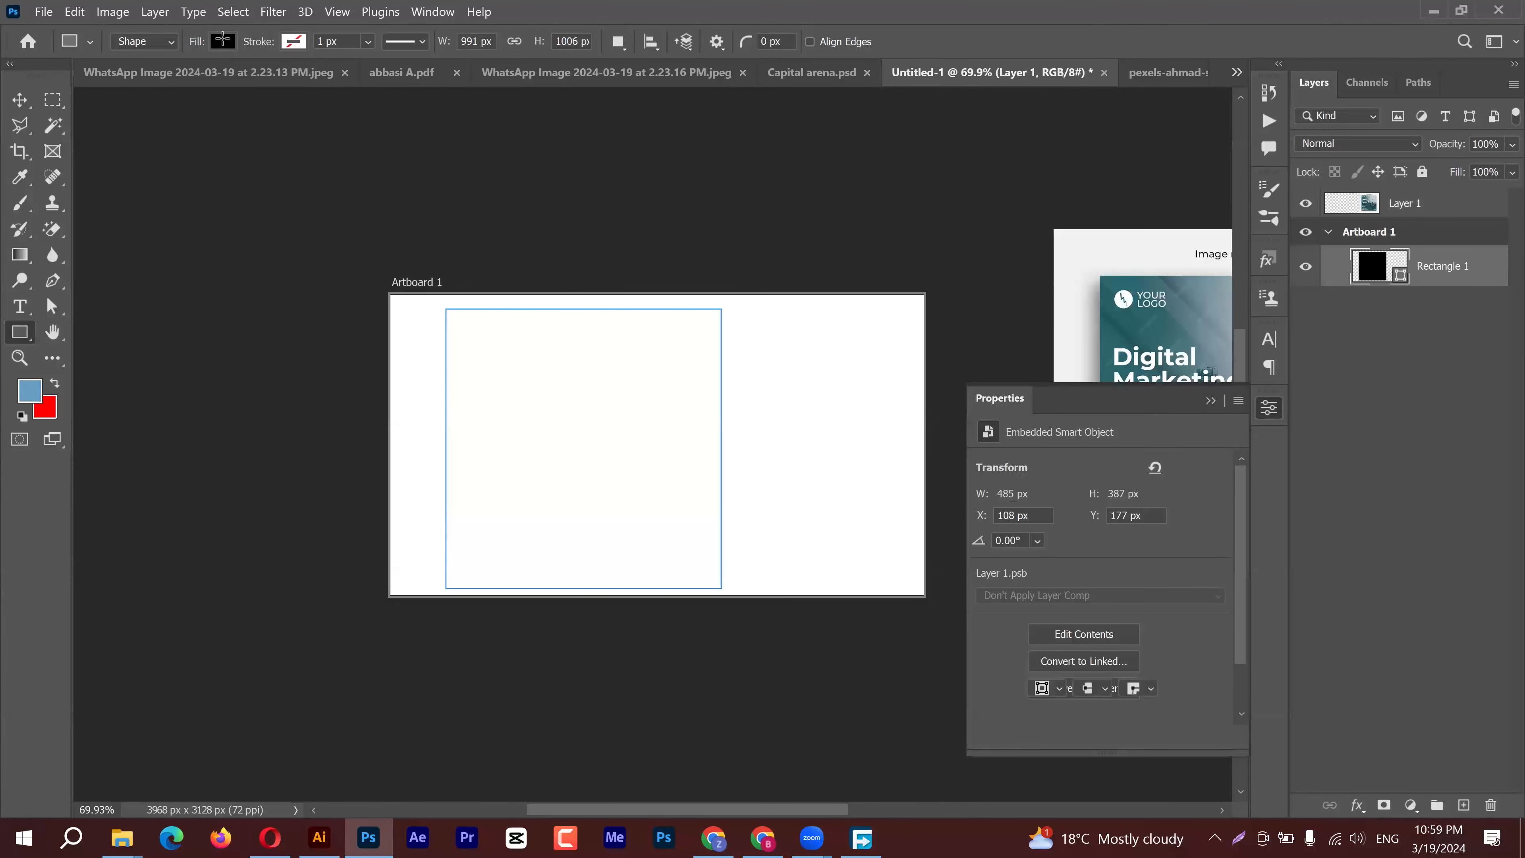
# Fill the rectangle with the blue-to-transparent Basics gradient in Radial style, fading out toward its centre
pyautogui.click(223, 42)
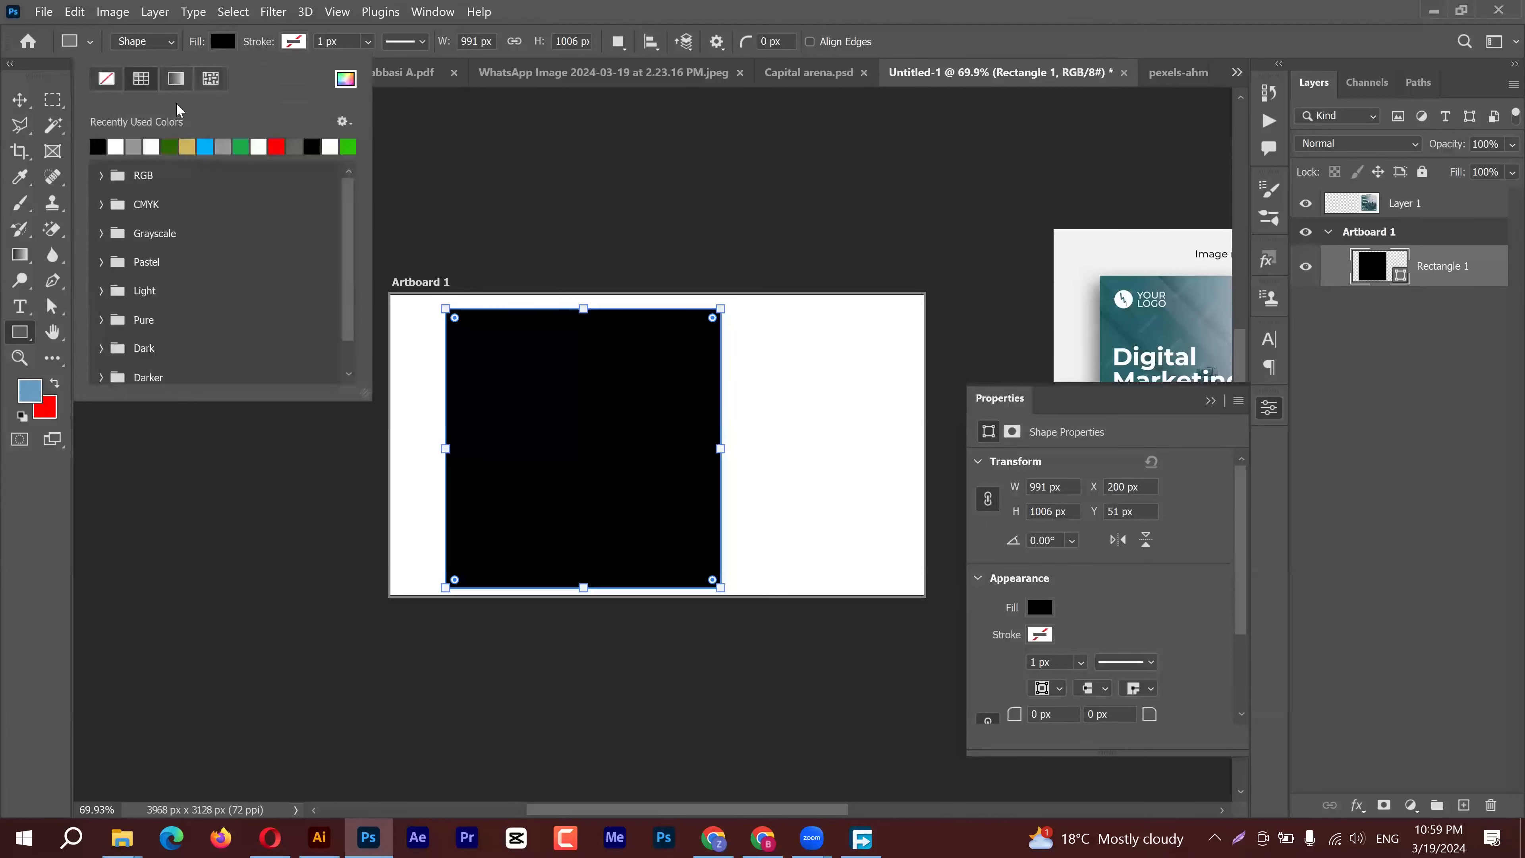
pyautogui.click(178, 80)
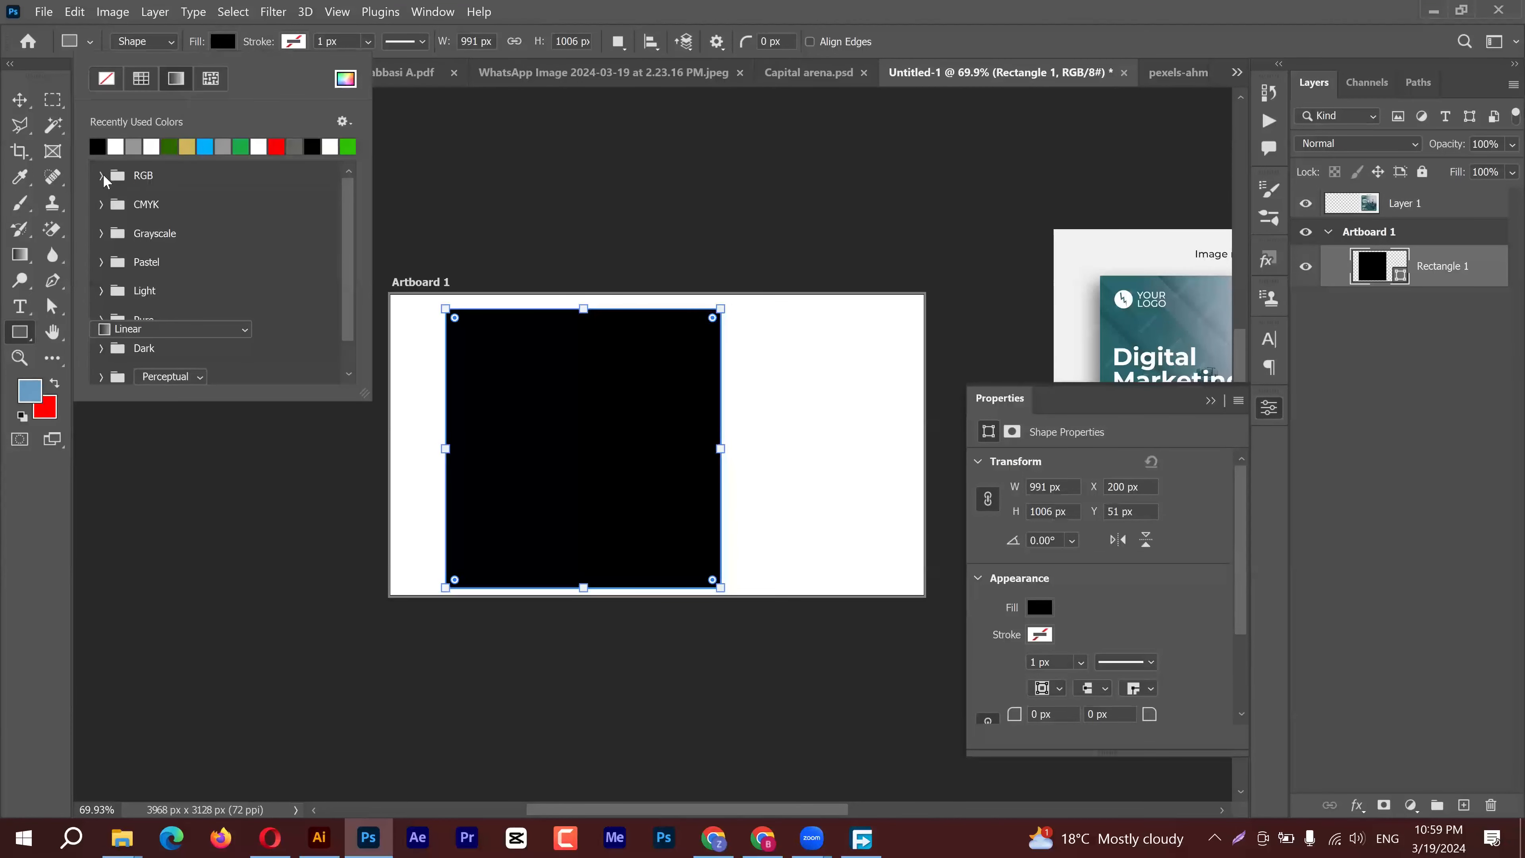
pyautogui.click(102, 174)
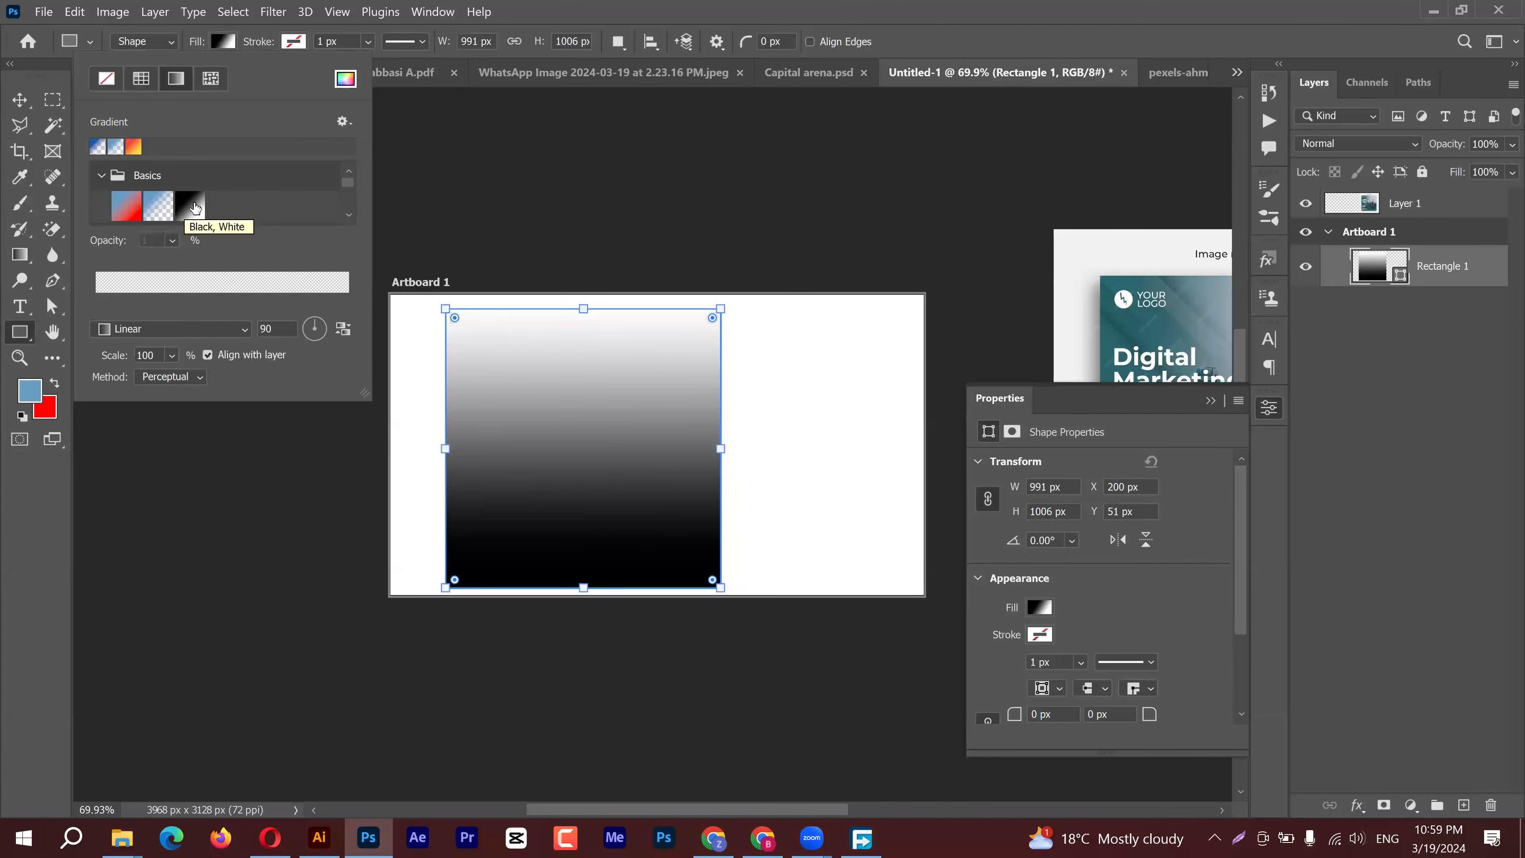
pyautogui.click(155, 204)
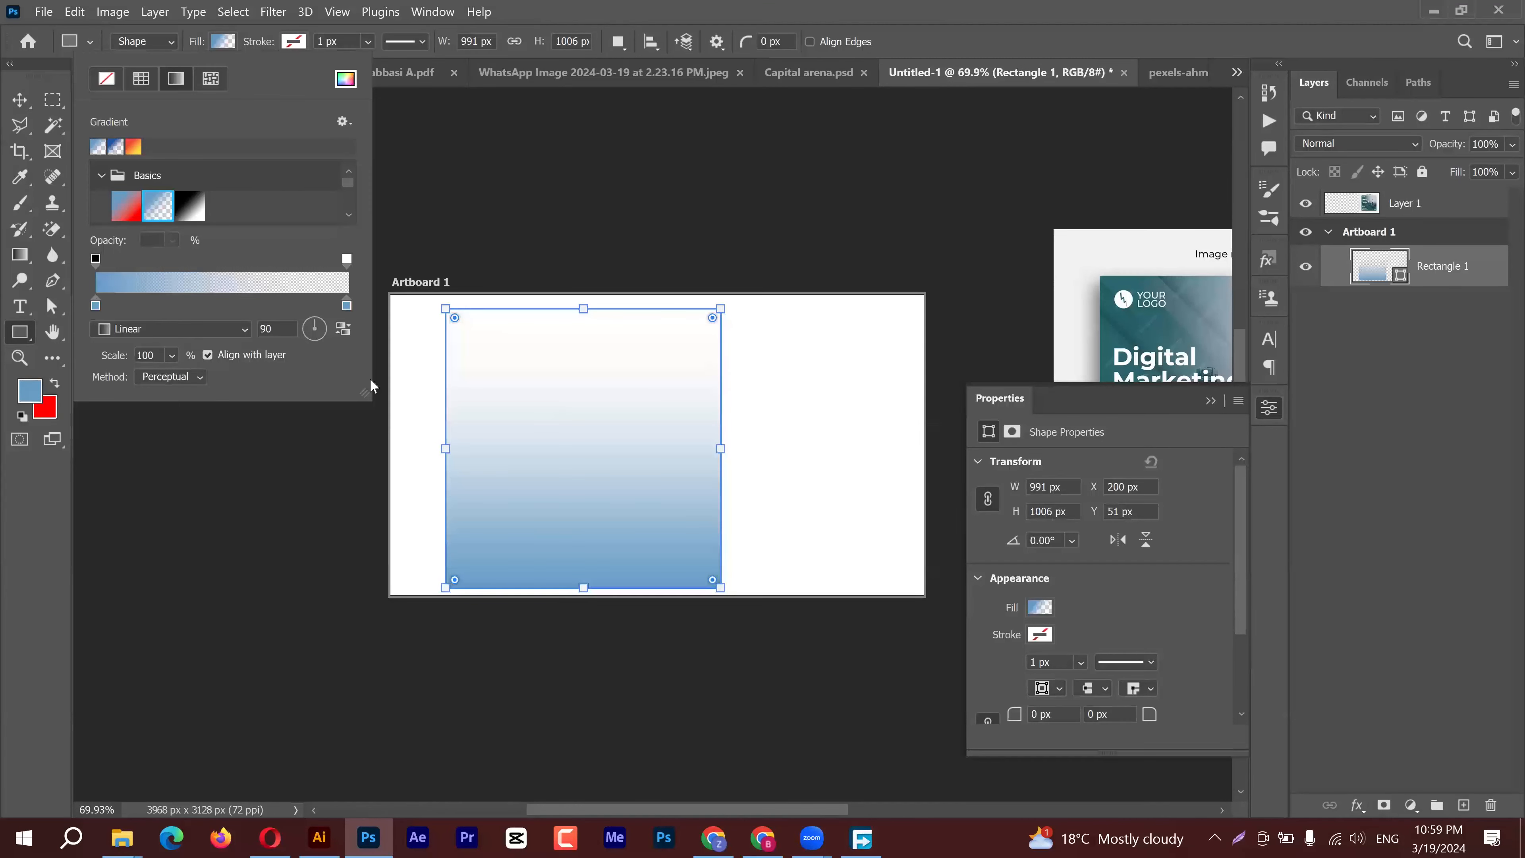
pyautogui.click(147, 329)
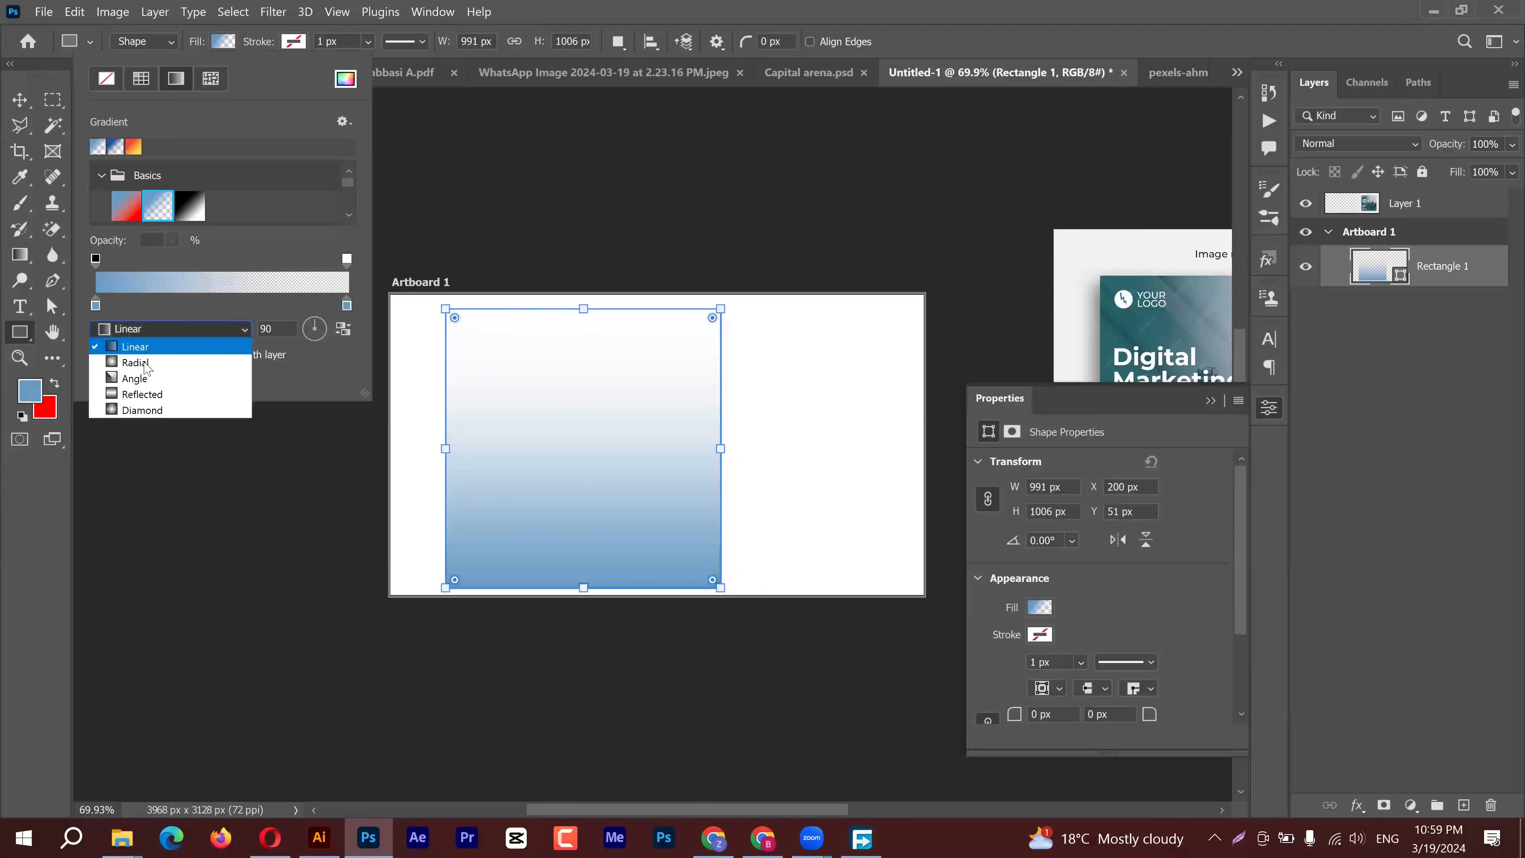
pyautogui.click(138, 355)
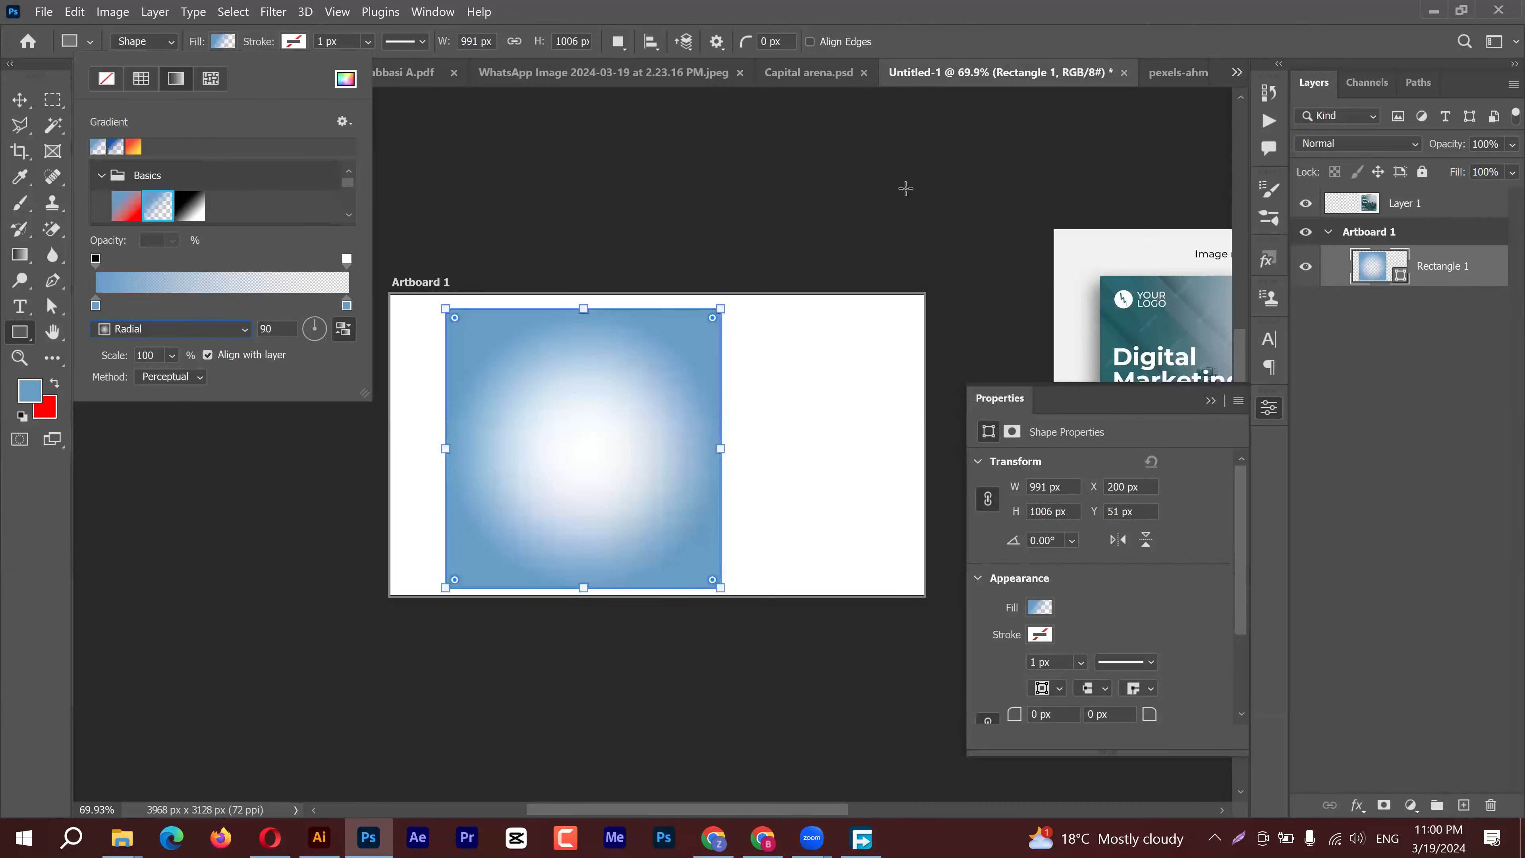
pyautogui.click(1132, 5)
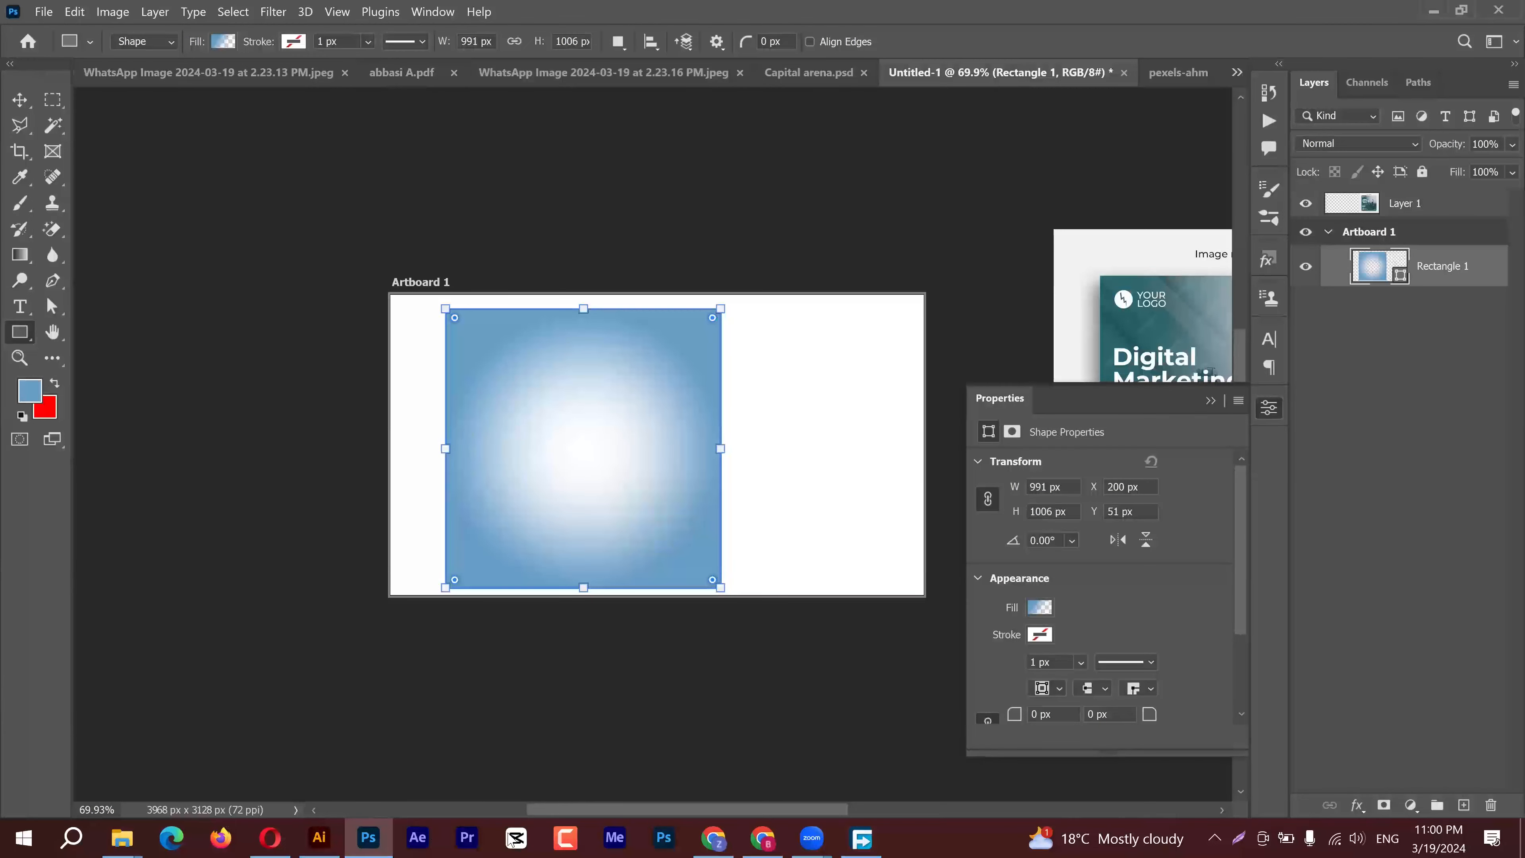
pyautogui.click(715, 838)
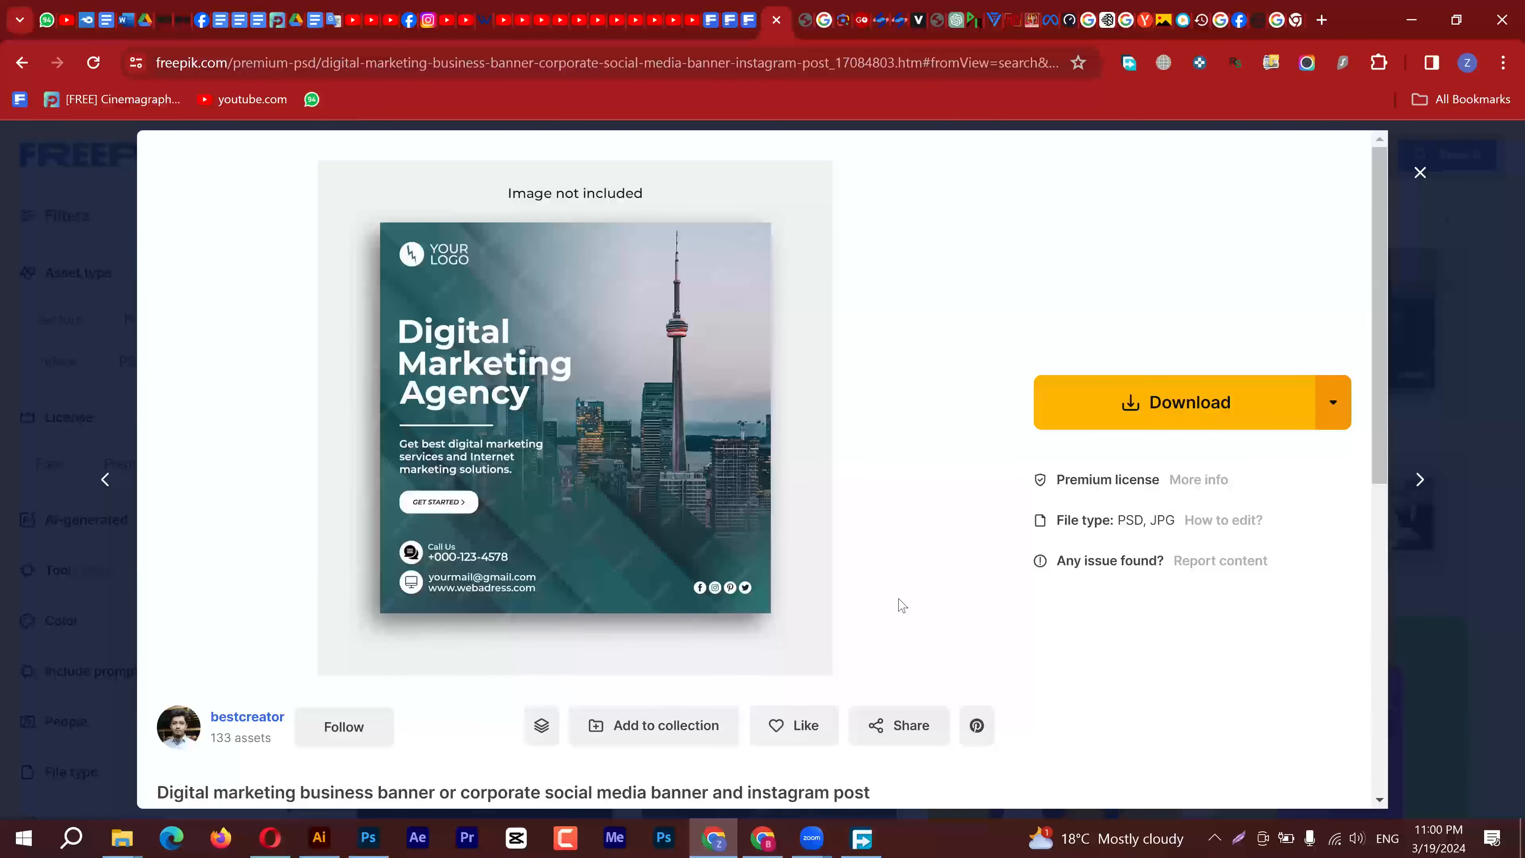
pyautogui.click(122, 838)
pyautogui.click(368, 838)
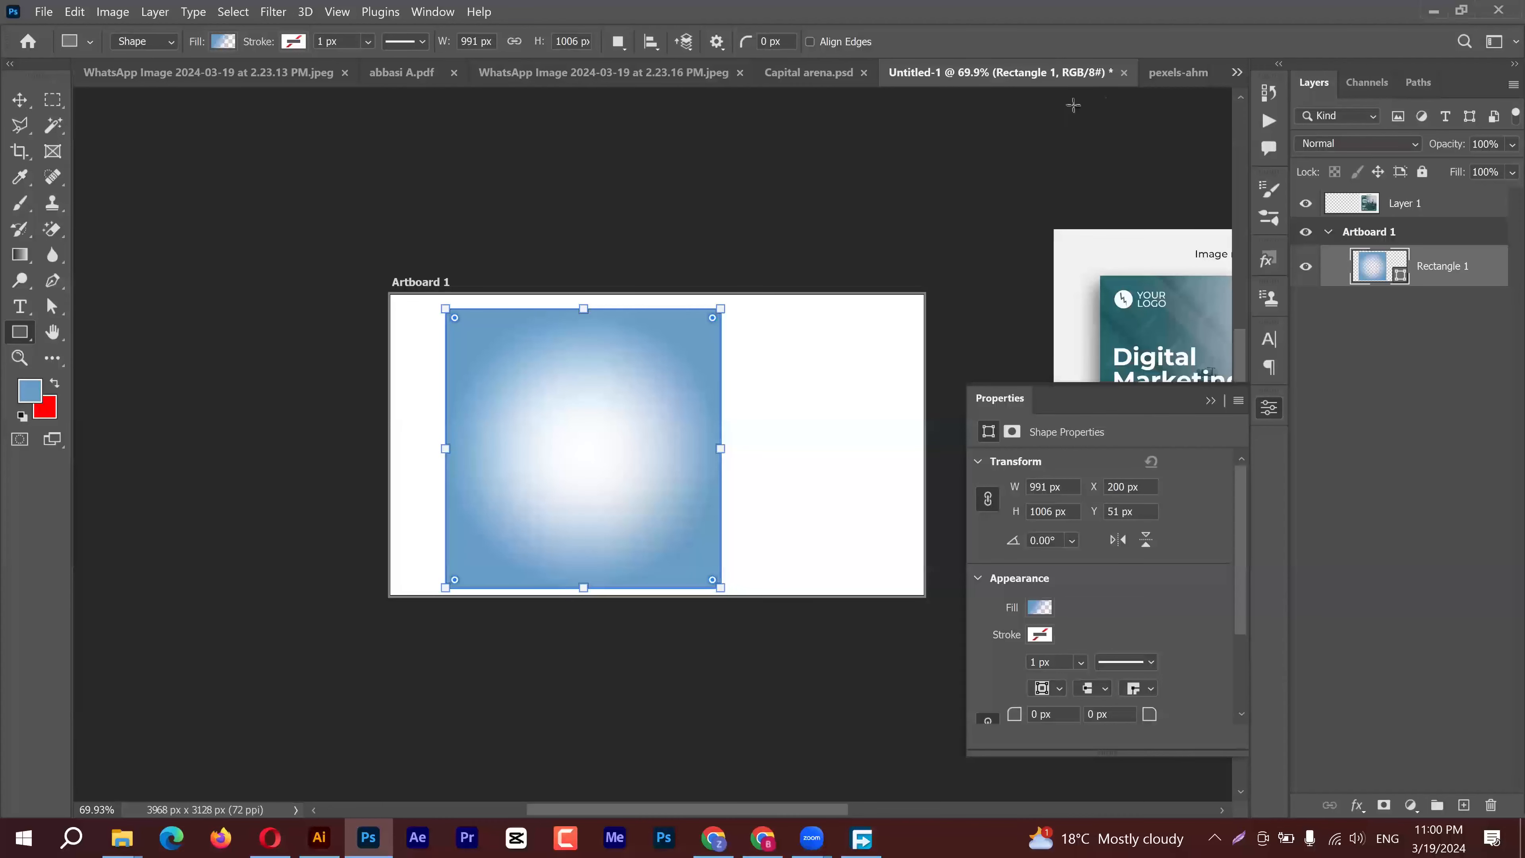
# Copy the Background layer from the blue jeep photo document into Artboard 1 of Untitled-1, above the gradient rectangle, and collapse the layer properties
pyautogui.click(1171, 75)
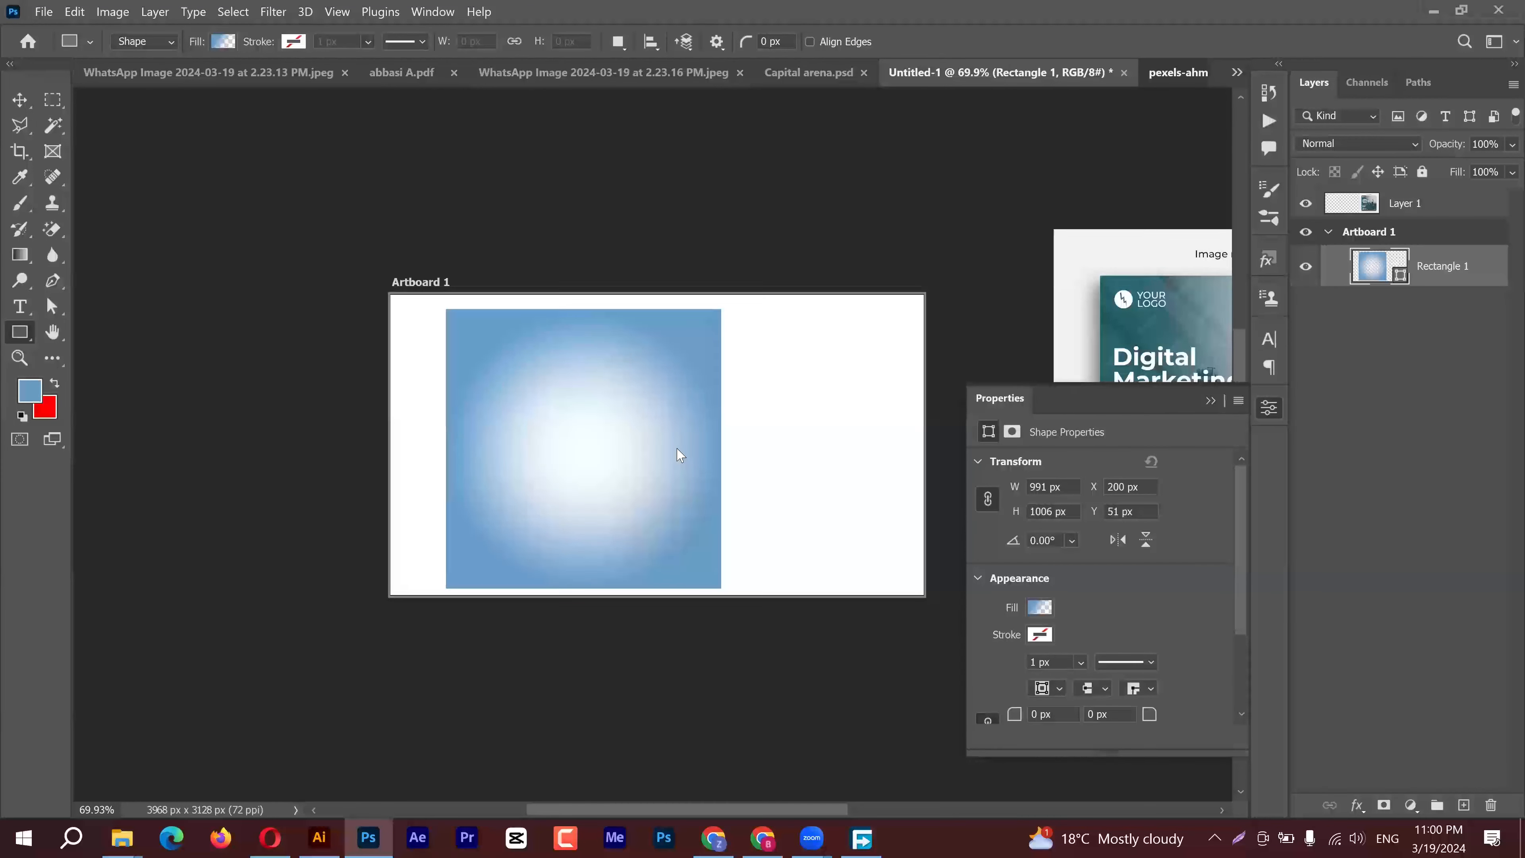
pyautogui.press('v')
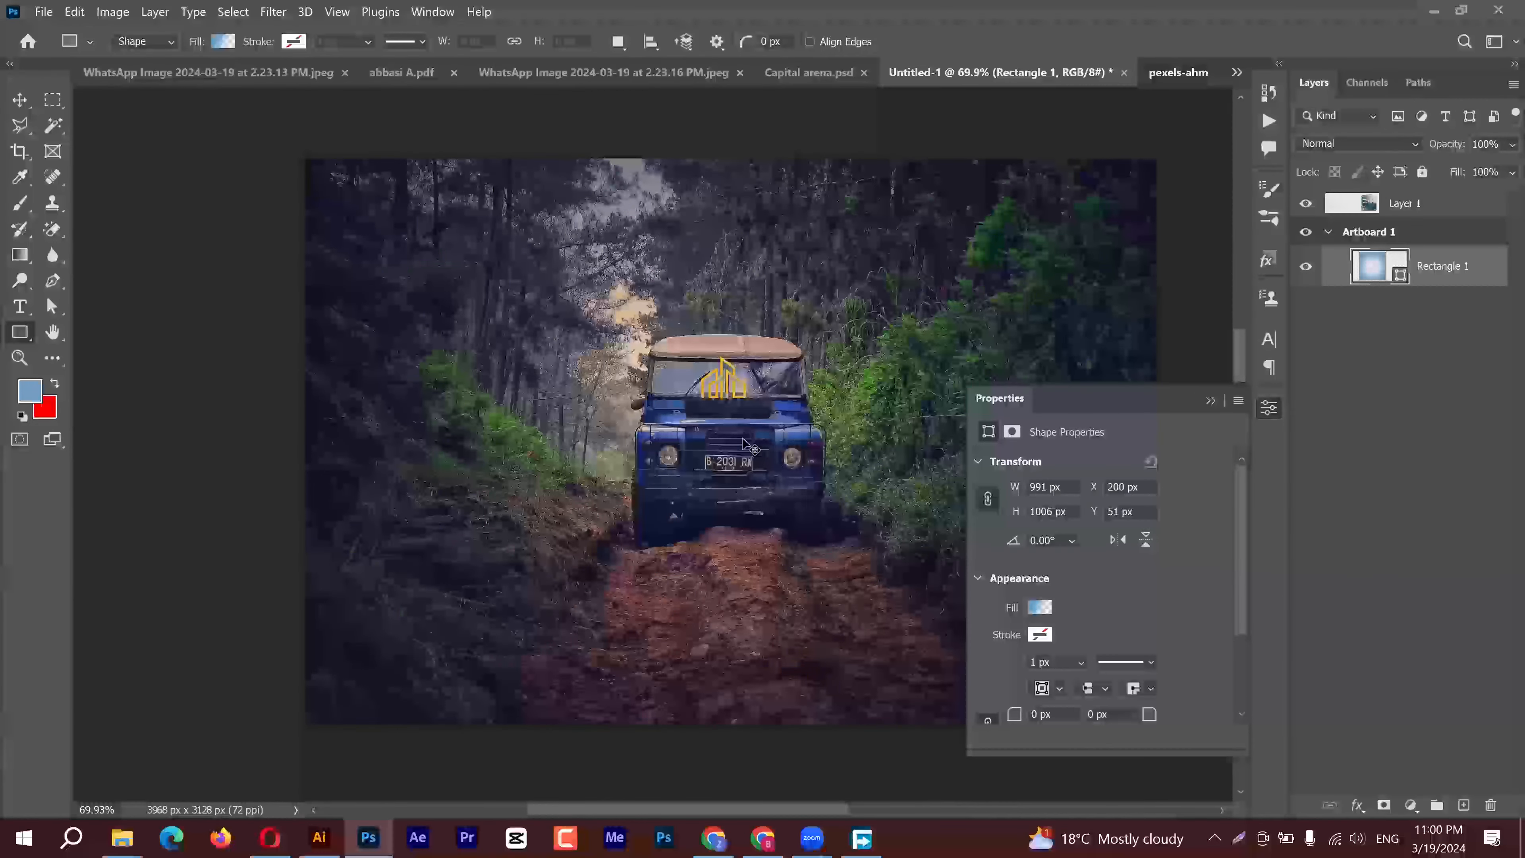
pyautogui.press('u')
pyautogui.click(792, 475)
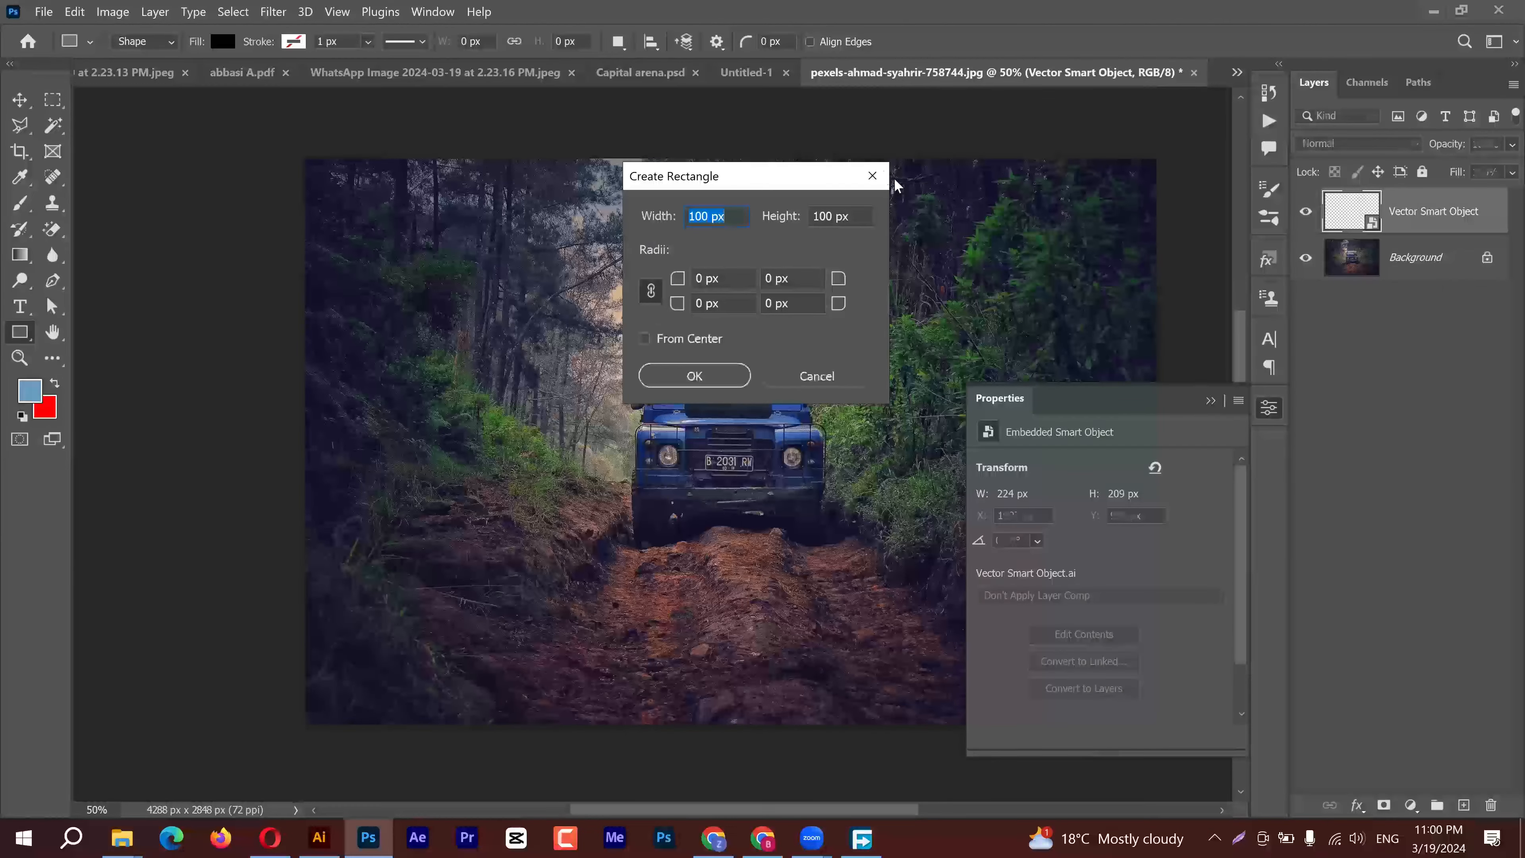
pyautogui.press('Escape')
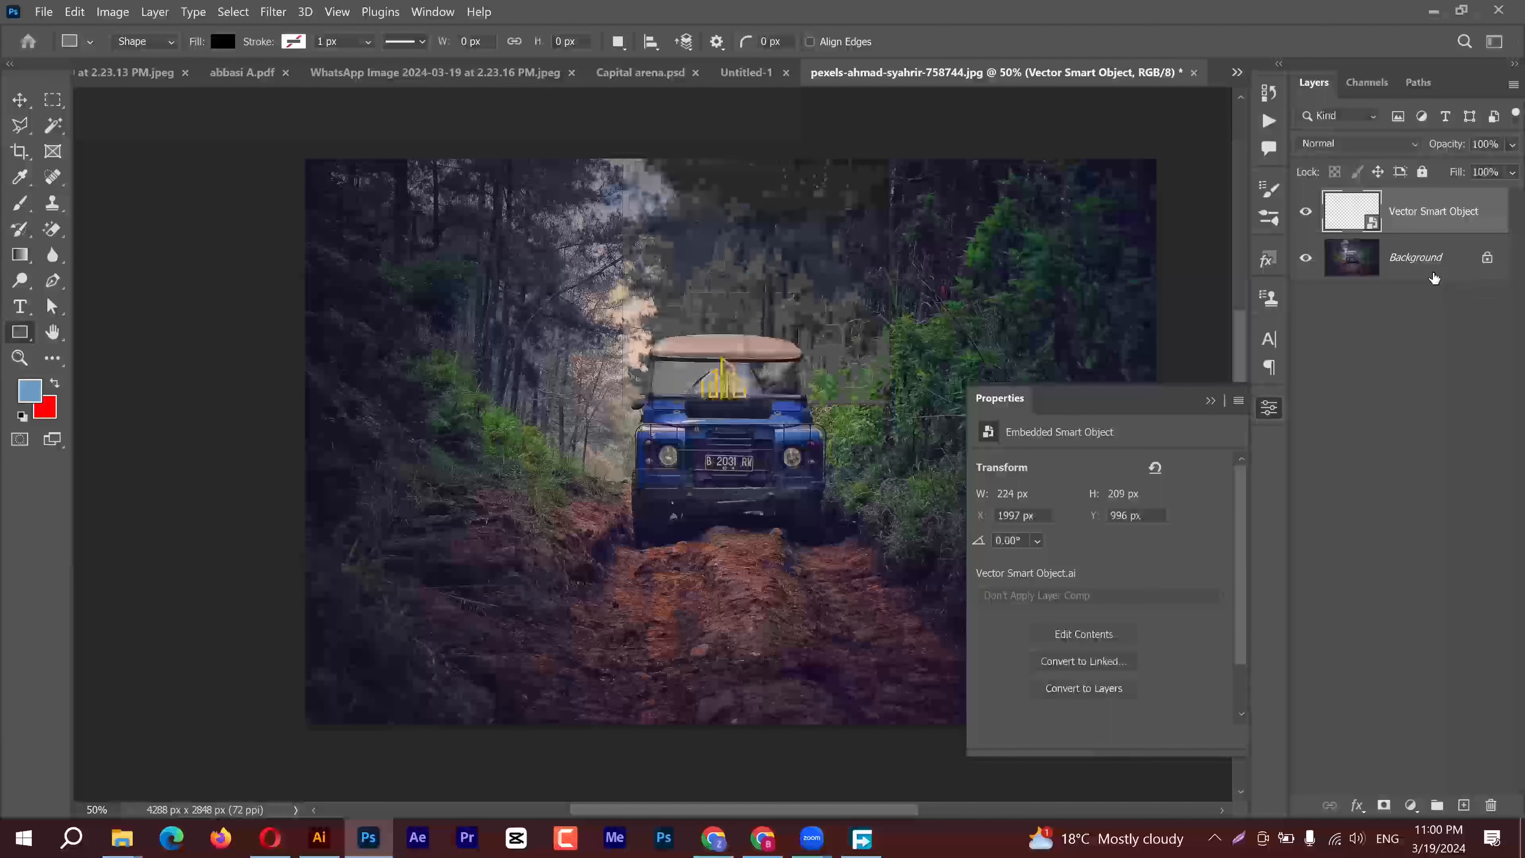
pyautogui.click(1392, 277)
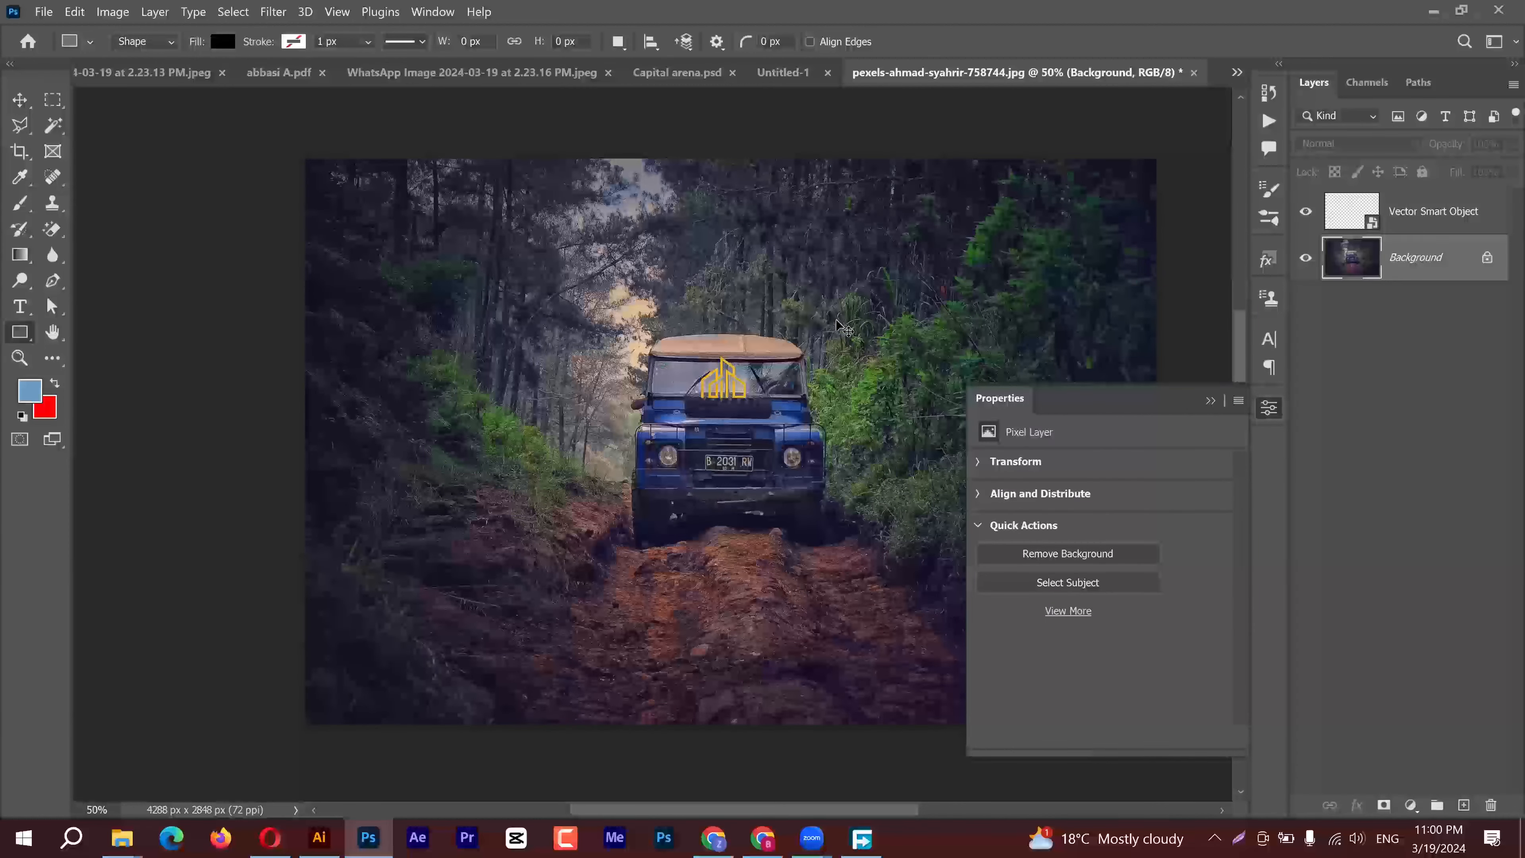
pyautogui.press('v')
pyautogui.moveTo(850, 350); pyautogui.dragTo(460, 478)
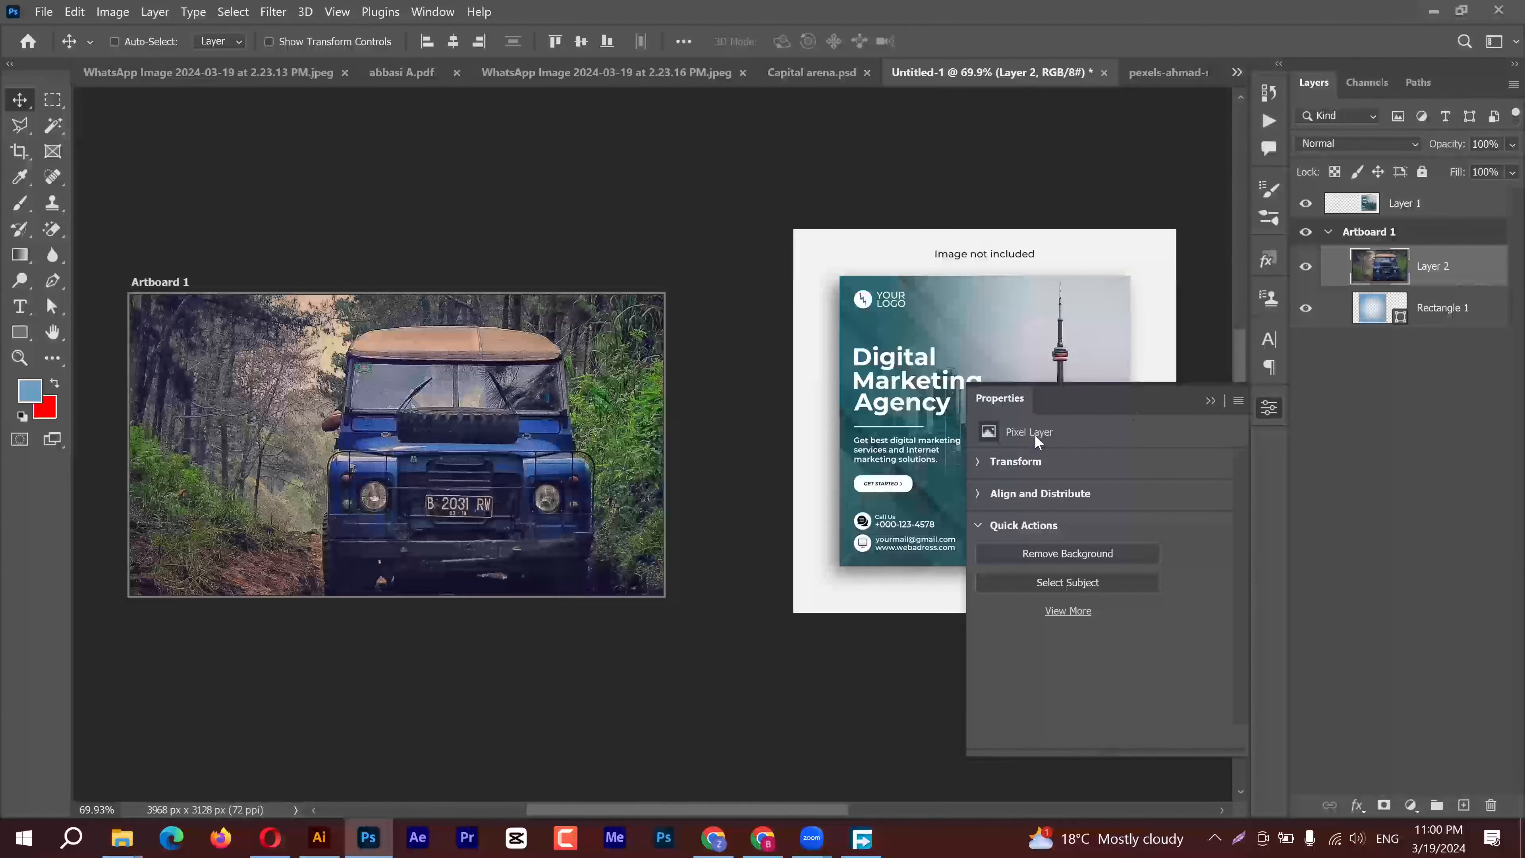
pyautogui.click(1209, 399)
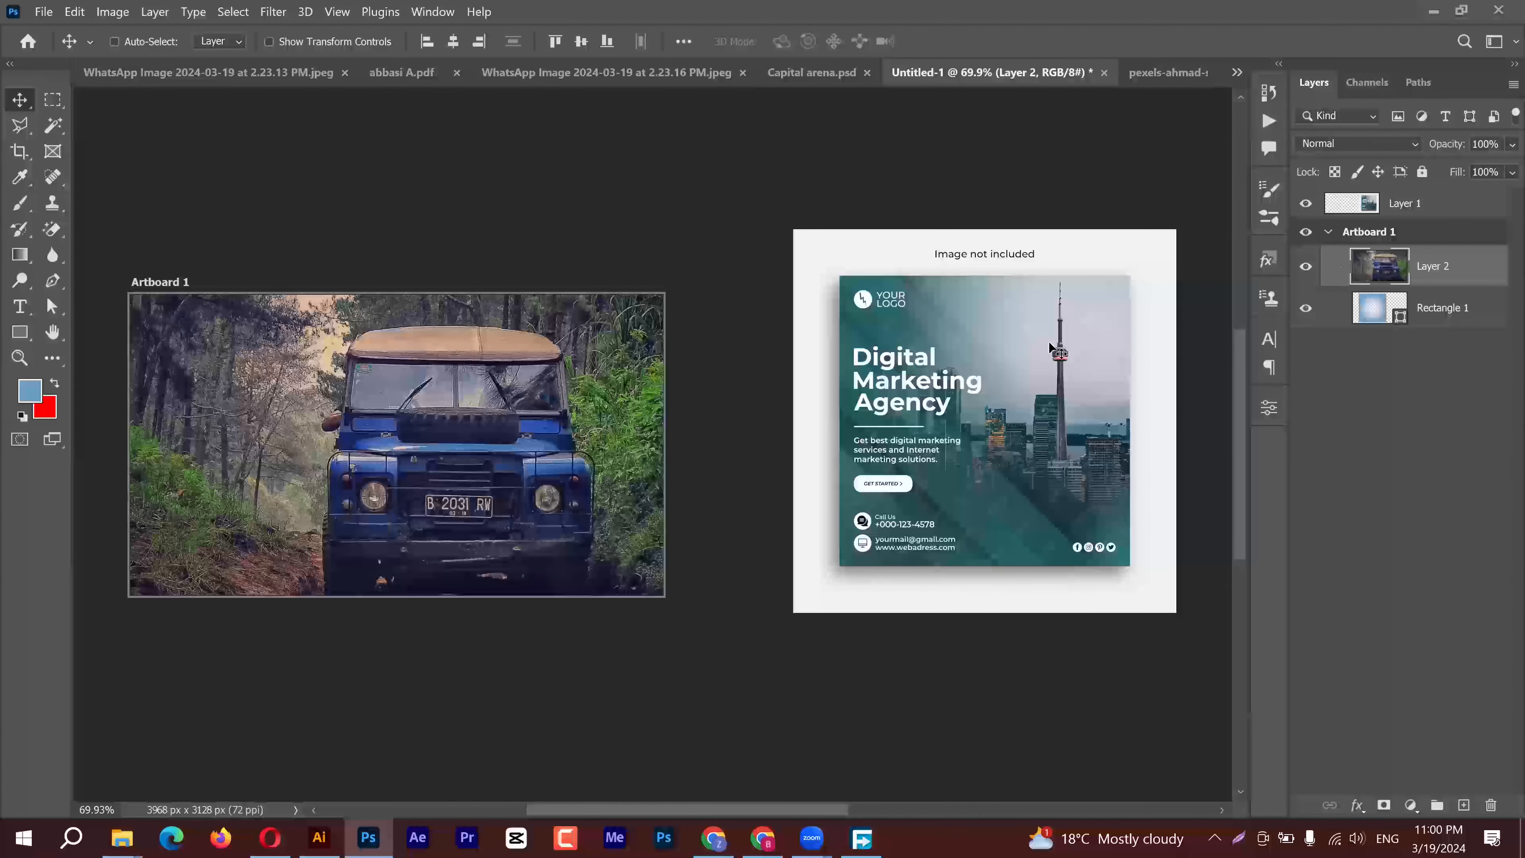
# Place the Rectangle 1 layer above the jeep photo and shift its radial gradient's centre toward the rectangle's upper-right corner
pyautogui.moveTo(1418, 319)
pyautogui.mouseDown()
pyautogui.moveTo(1406, 344)
pyautogui.moveTo(1422, 298)
pyautogui.moveTo(1429, 350)
pyautogui.moveTo(1423, 336)
pyautogui.mouseUp()
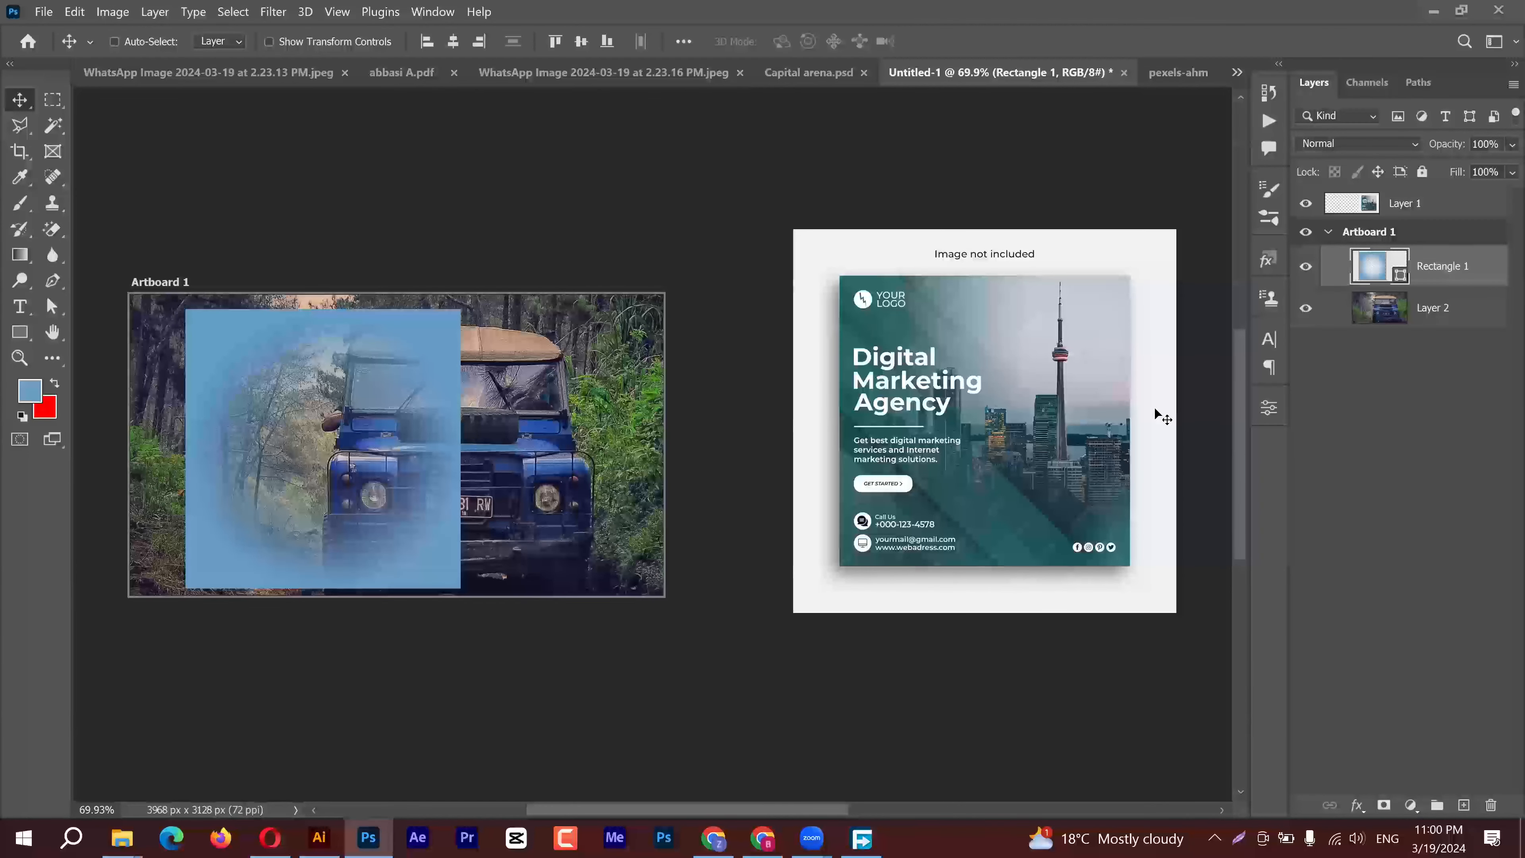
pyautogui.doubleClick(1376, 272)
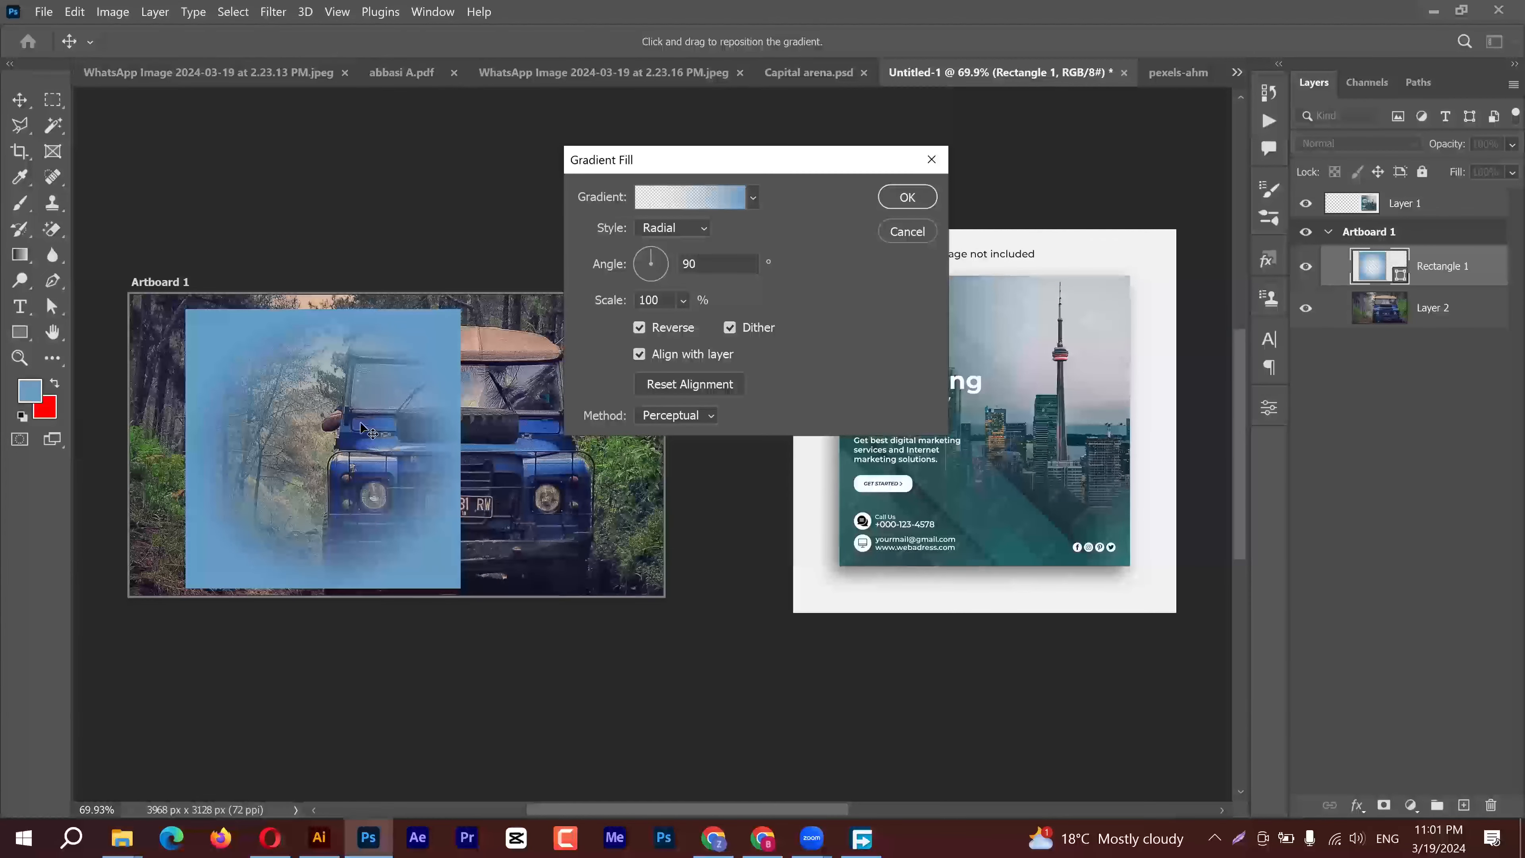
pyautogui.moveTo(375, 402); pyautogui.dragTo(443, 343)
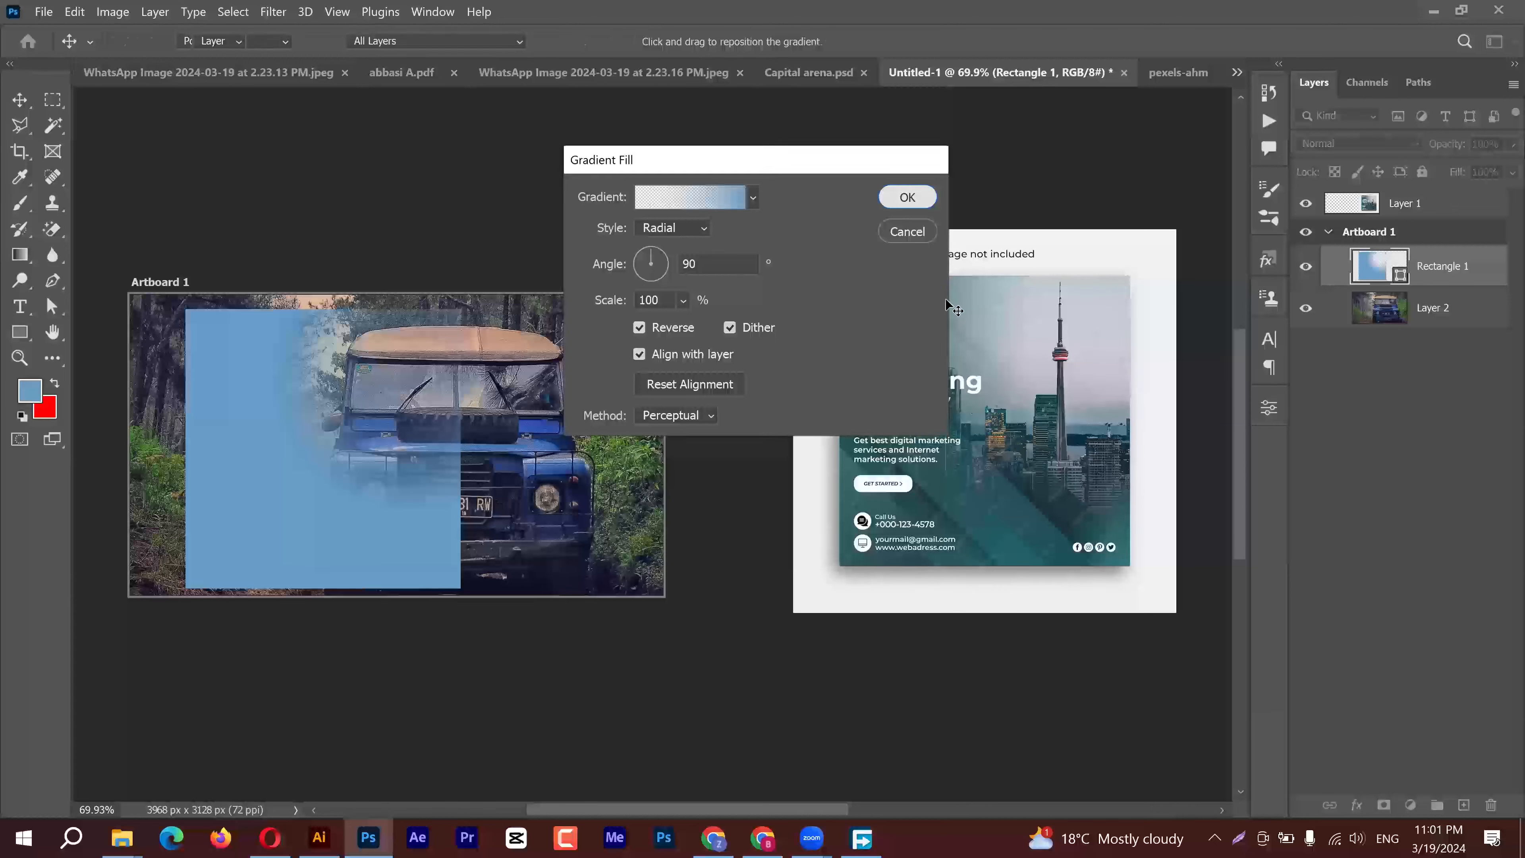
pyautogui.press('Return')
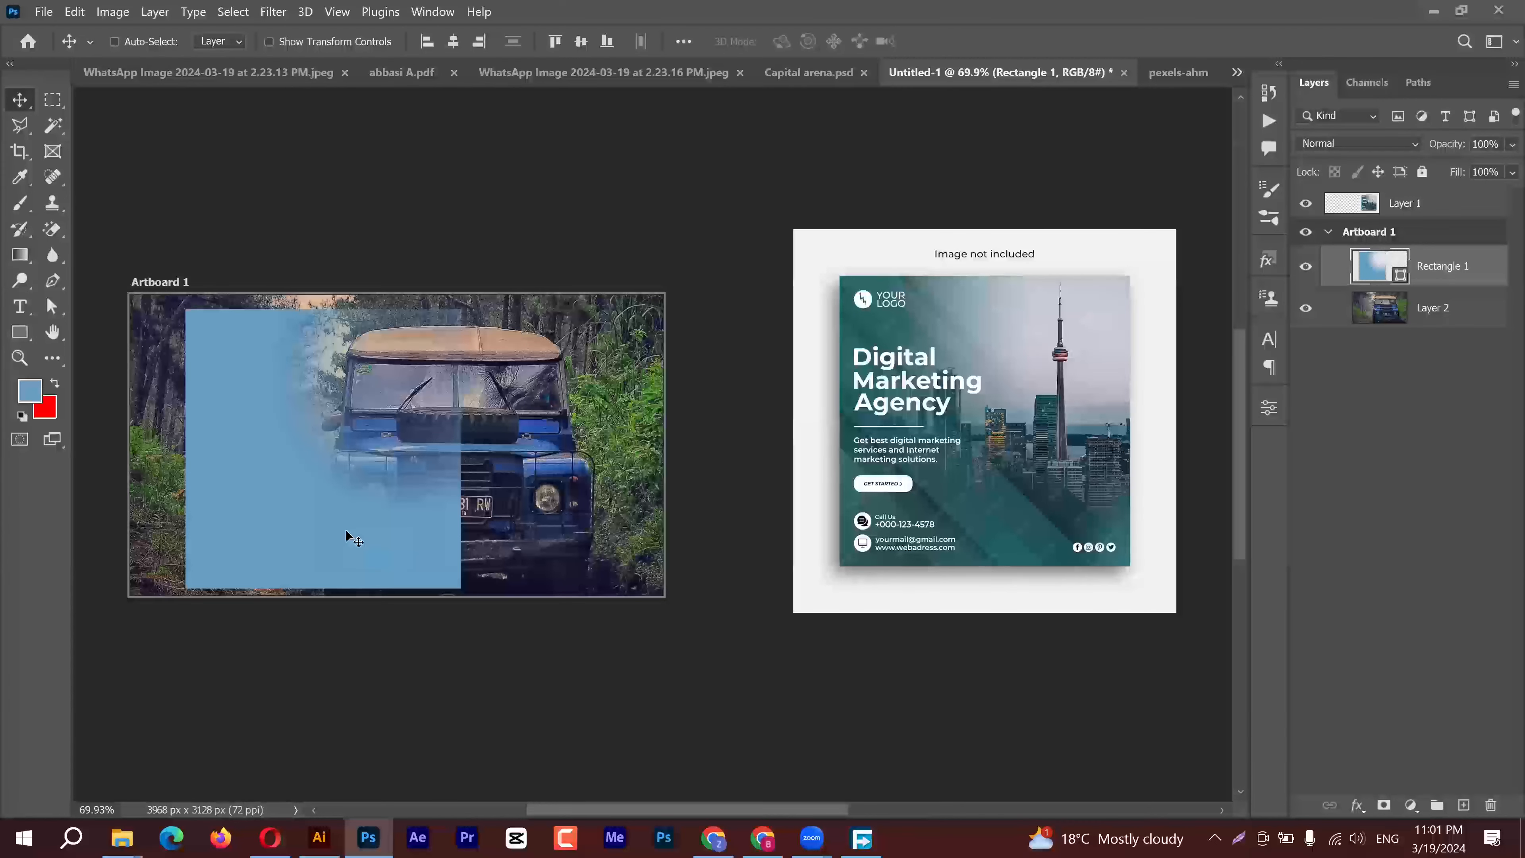
# Move the gradient rectangle against Artboard 1's right edge and shift the jeep photo right so the jeep sits behind it
pyautogui.moveTo(362, 537); pyautogui.dragTo(560, 512)
pyautogui.moveTo(329, 498); pyautogui.dragTo(403, 476)
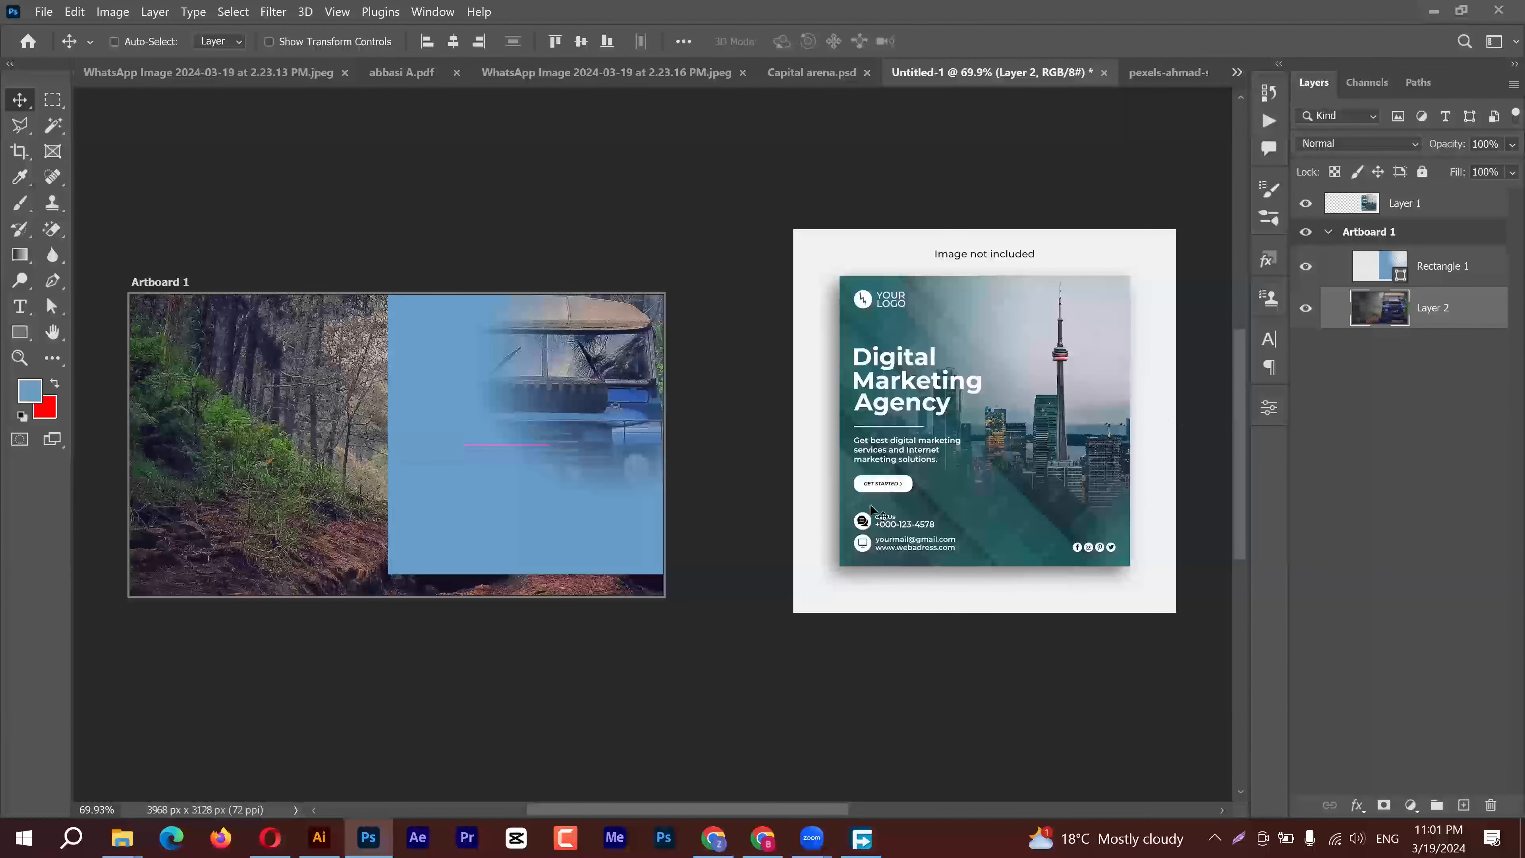
# Set the scale of the Rectangle 1 gradient fill to 137%
pyautogui.click(1394, 273)
pyautogui.doubleClick(1394, 273)
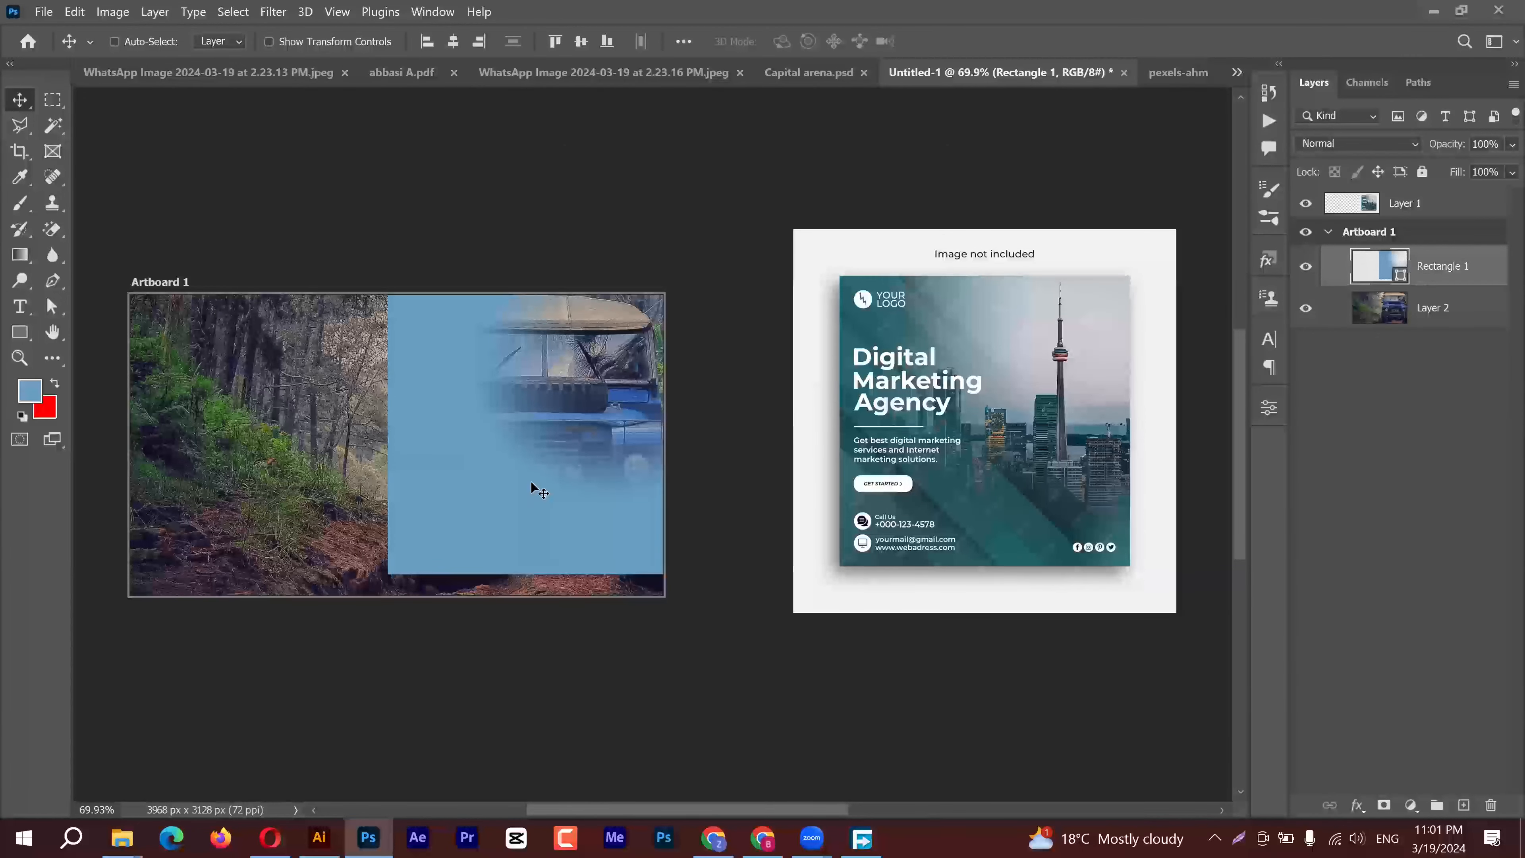
pyautogui.moveTo(862, 159); pyautogui.dragTo(1095, 108)
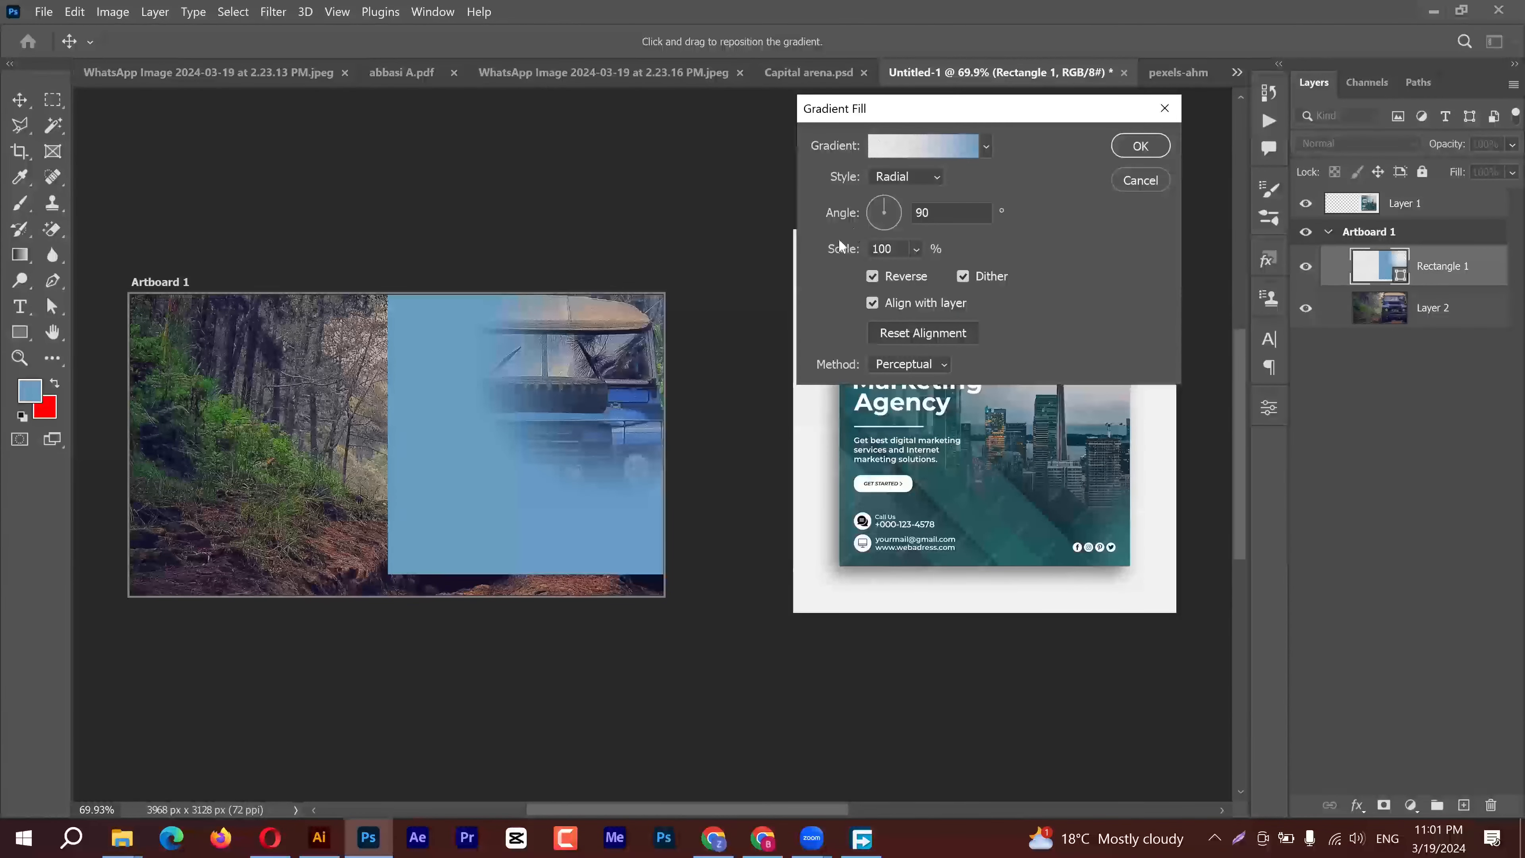
pyautogui.moveTo(835, 246); pyautogui.dragTo(879, 248)
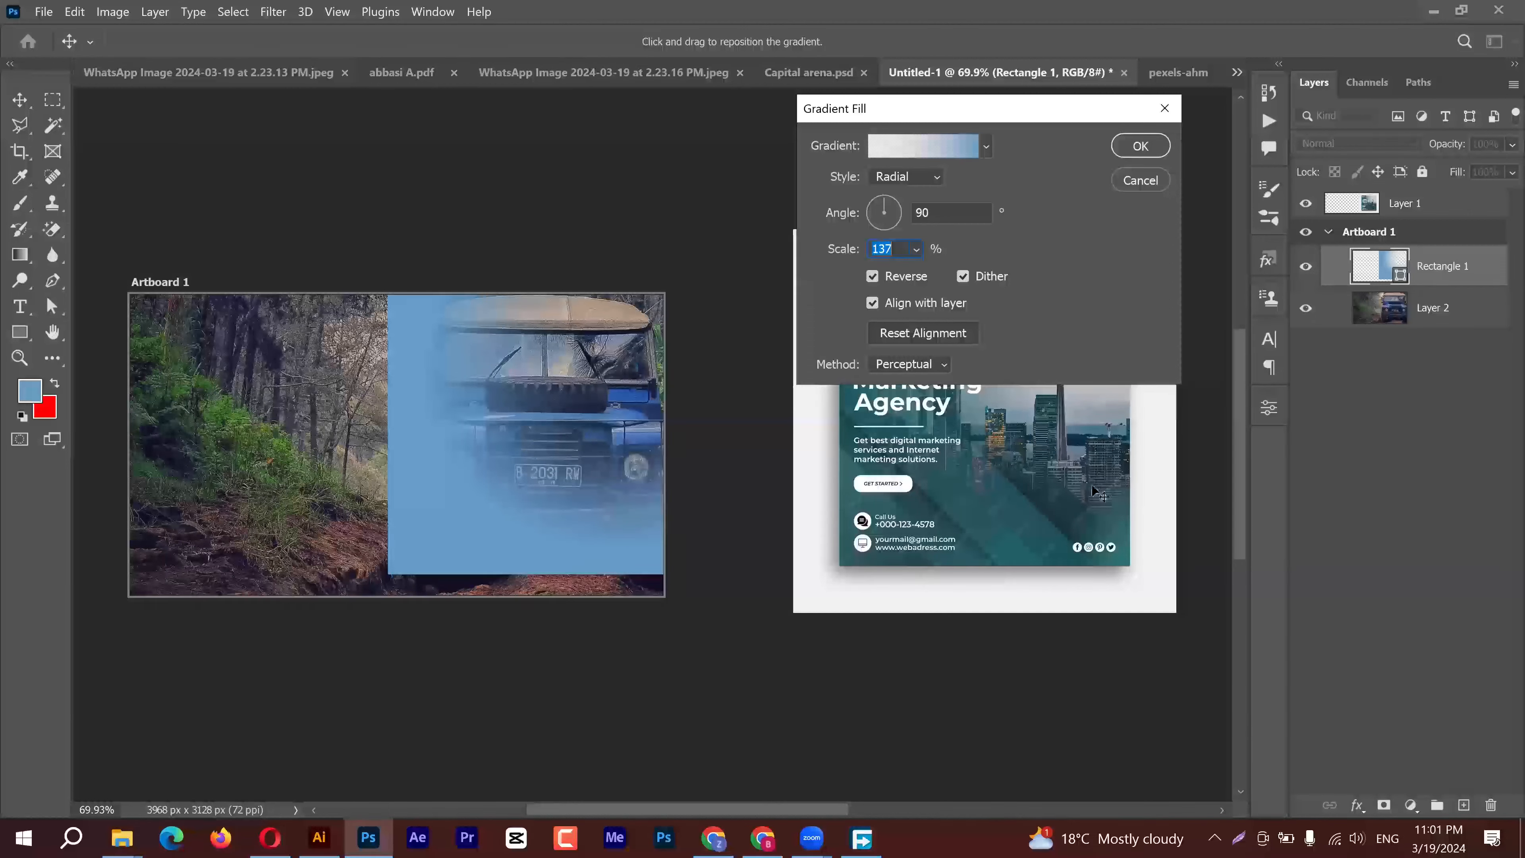
pyautogui.click(879, 443)
pyautogui.click(1132, 151)
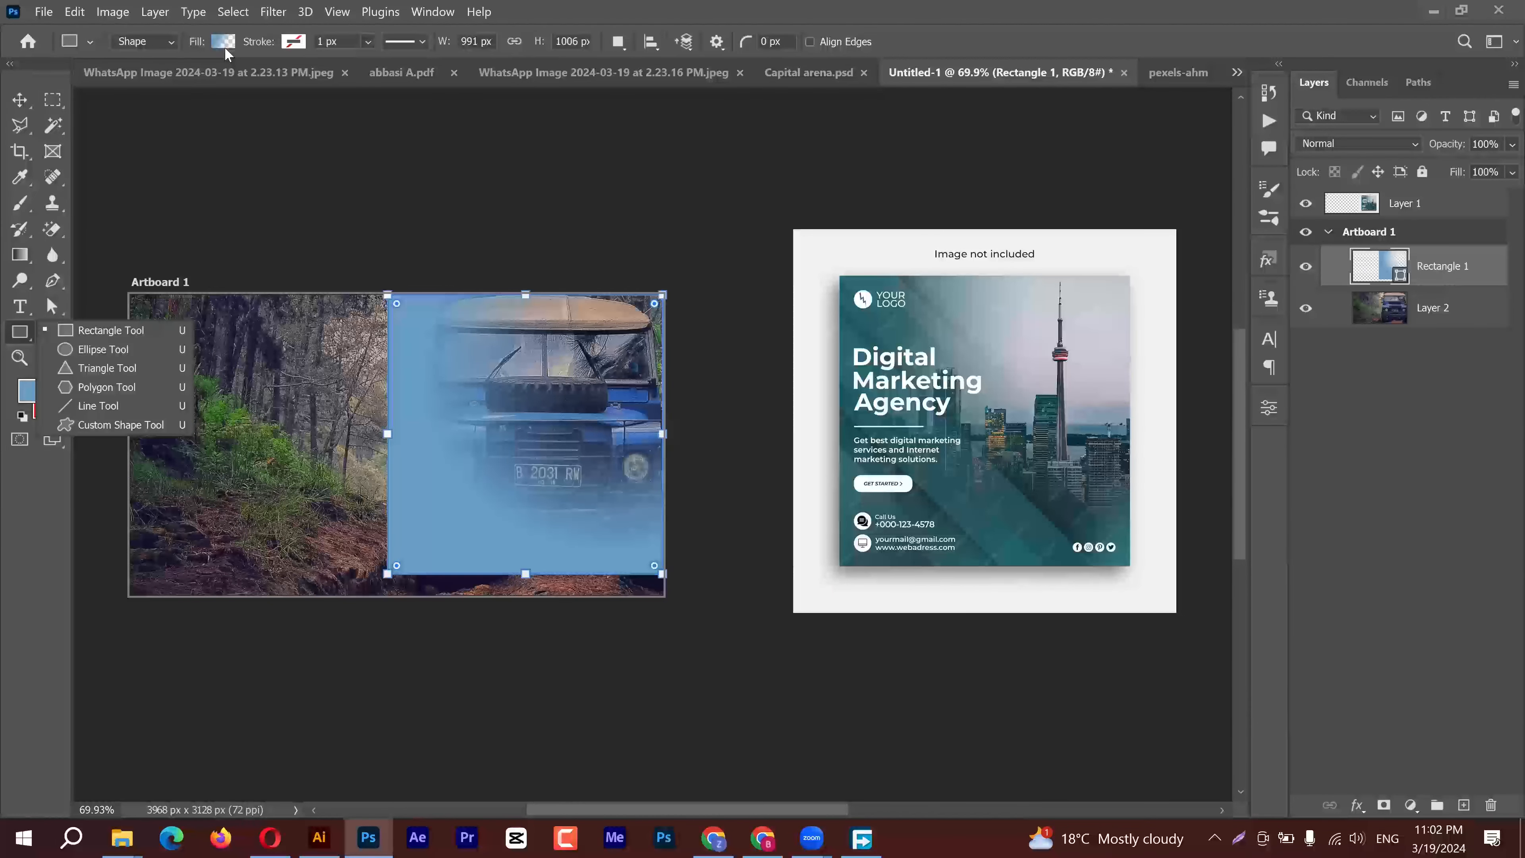
# Fill the rectangle with the black-to-white Basics gradient and set the black end's opacity stop to 0%
pyautogui.click(224, 44)
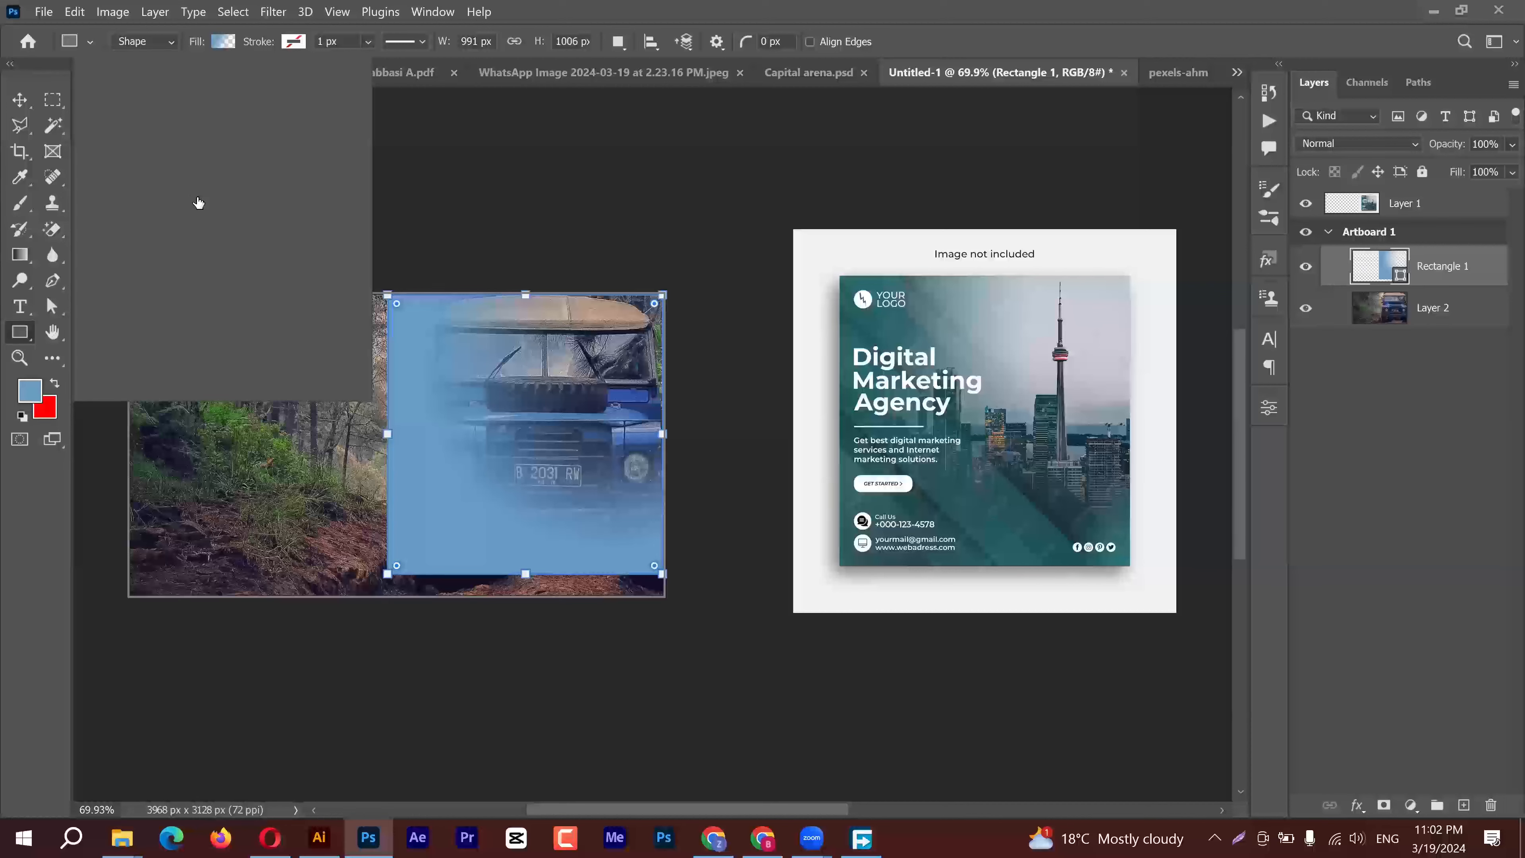
pyautogui.click(197, 205)
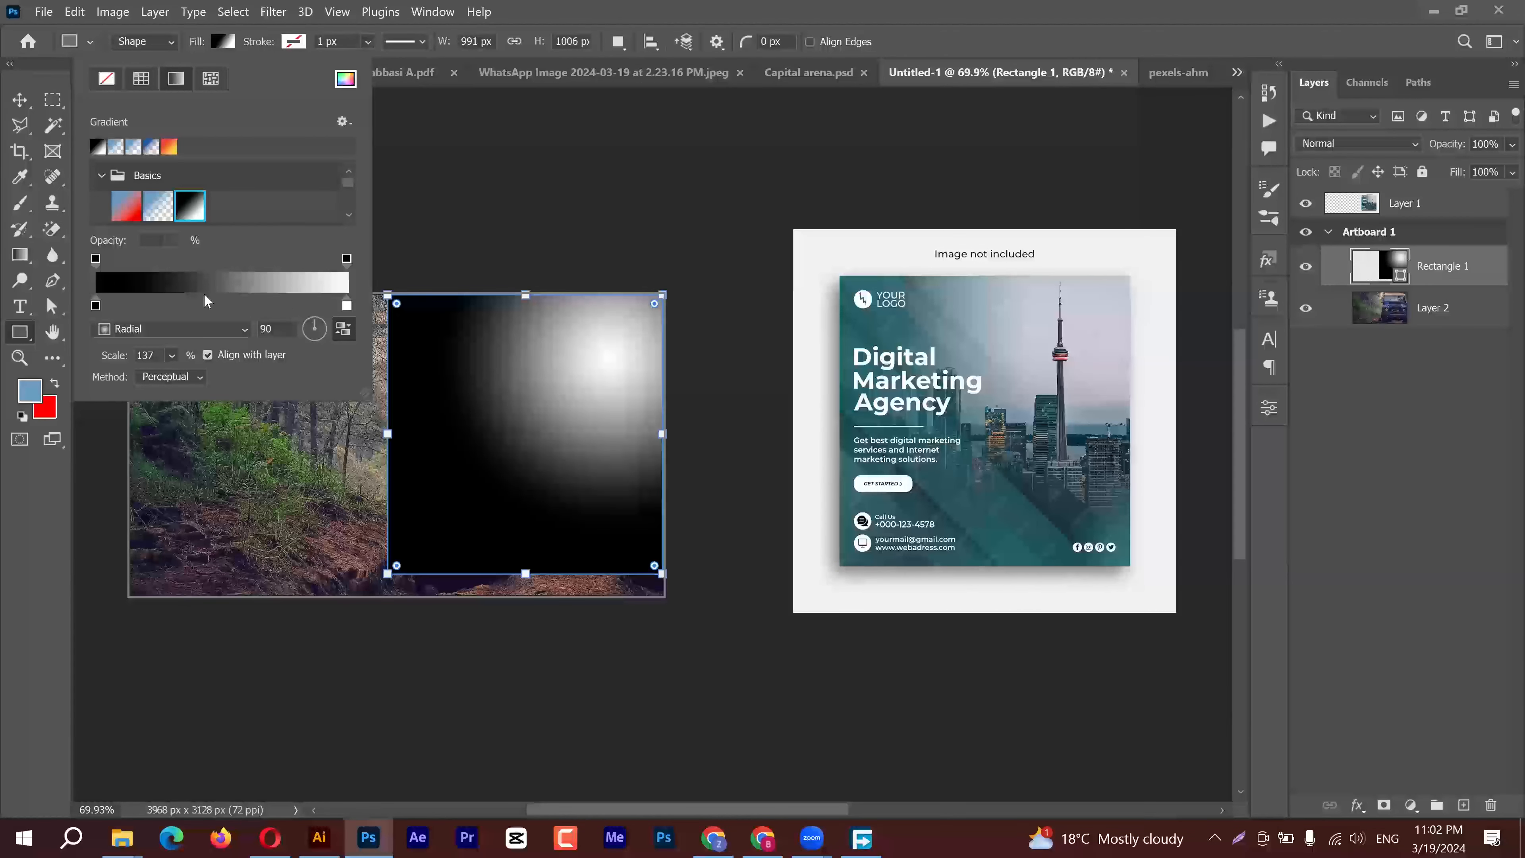
pyautogui.click(95, 259)
pyautogui.write('0')
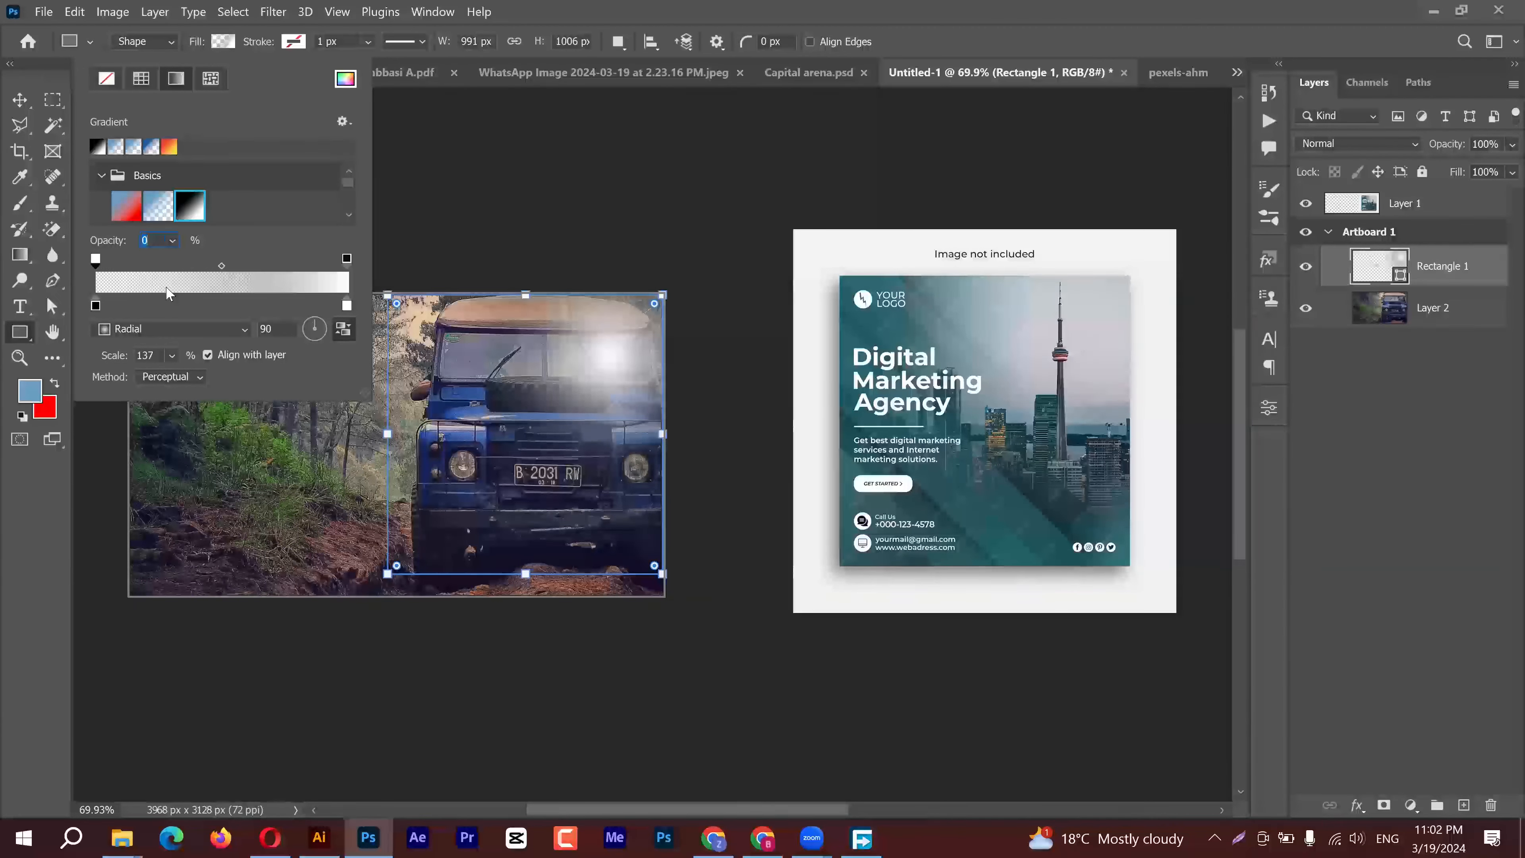
# Restore the gradient's black end to 100% opacity and set the white end's opacity stop to 0%
pyautogui.moveTo(110, 246); pyautogui.dragTo(476, 232)
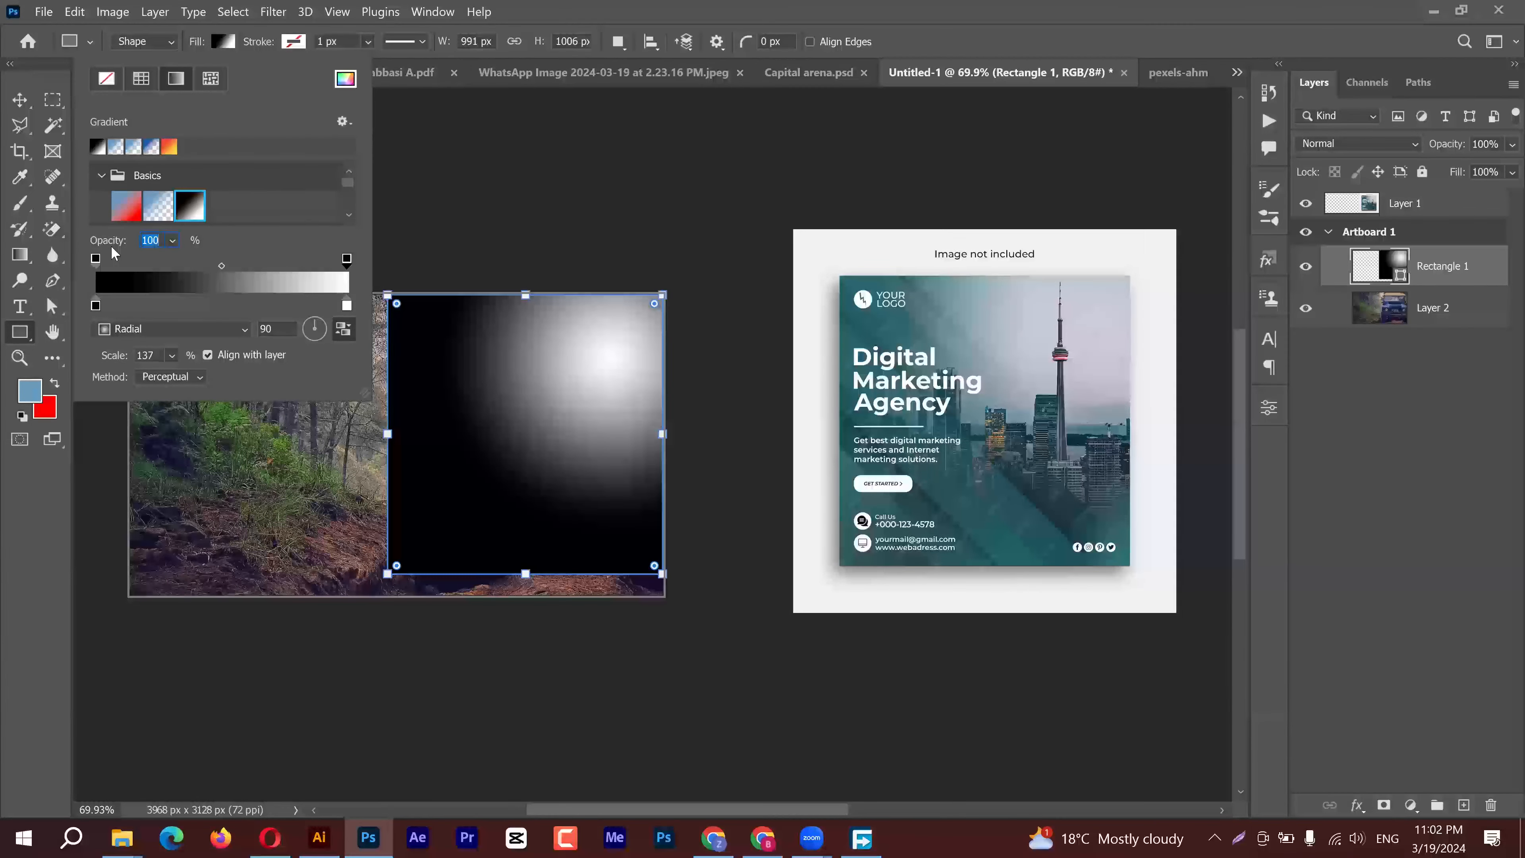
pyautogui.write('90')
pyautogui.write('0')
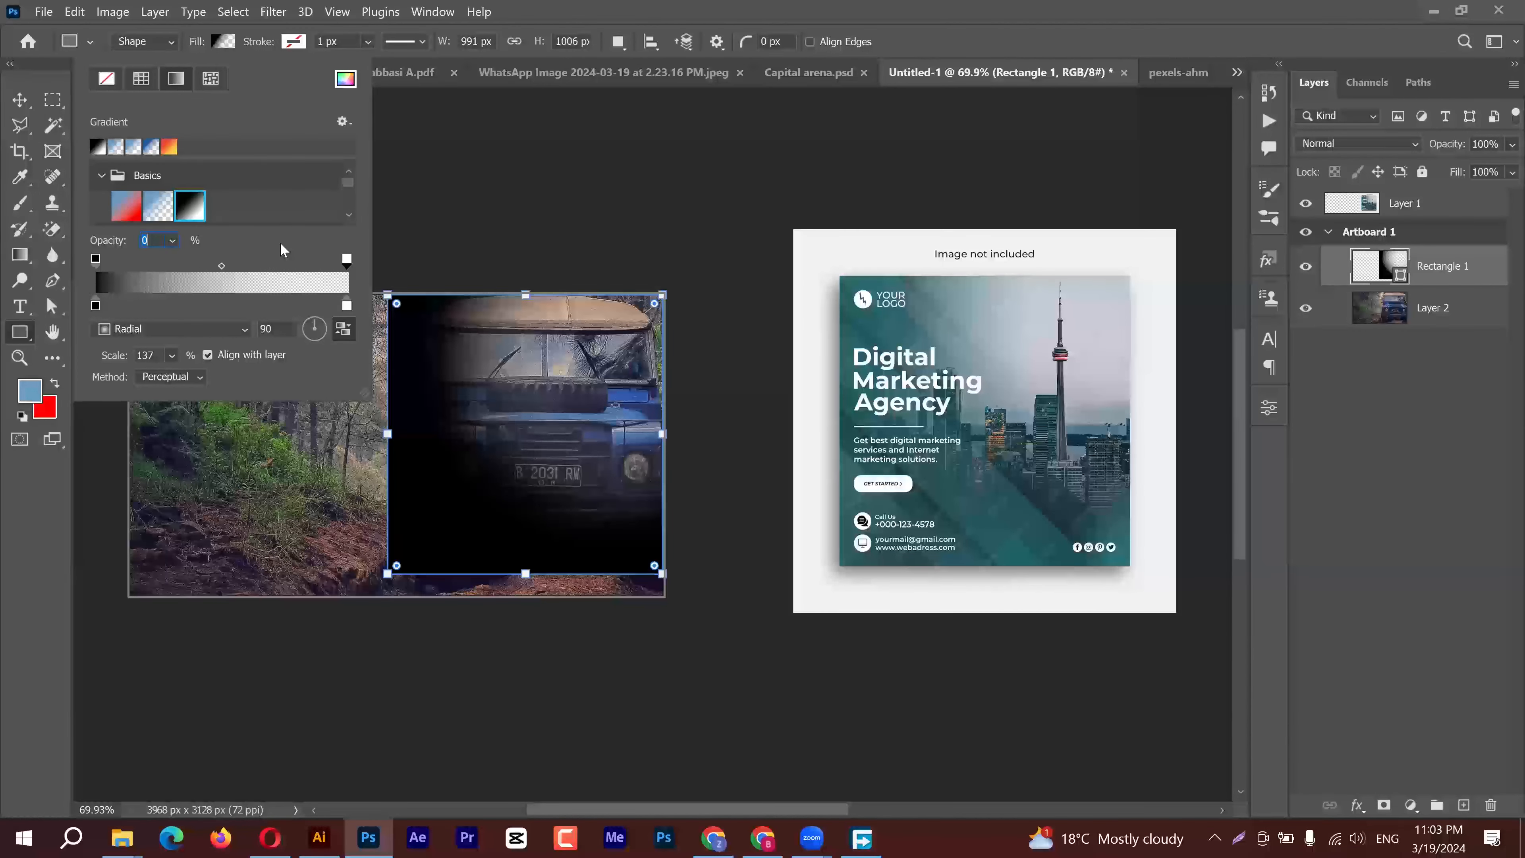
pyautogui.press('Return')
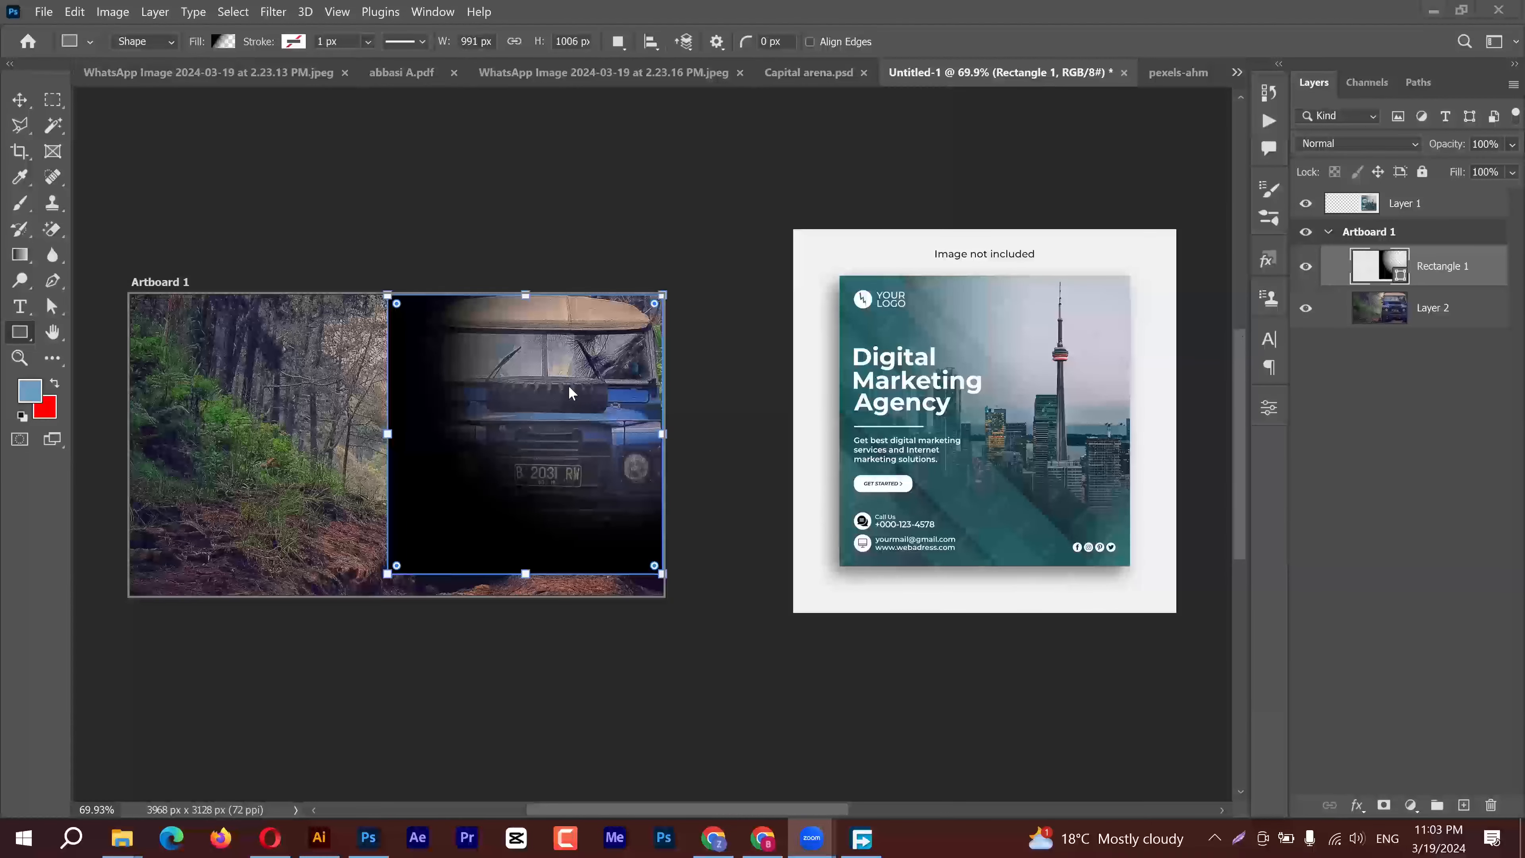
# Change the Rectangle 1 fill from the gradient to solid black
pyautogui.click(1437, 278)
pyautogui.click(217, 44)
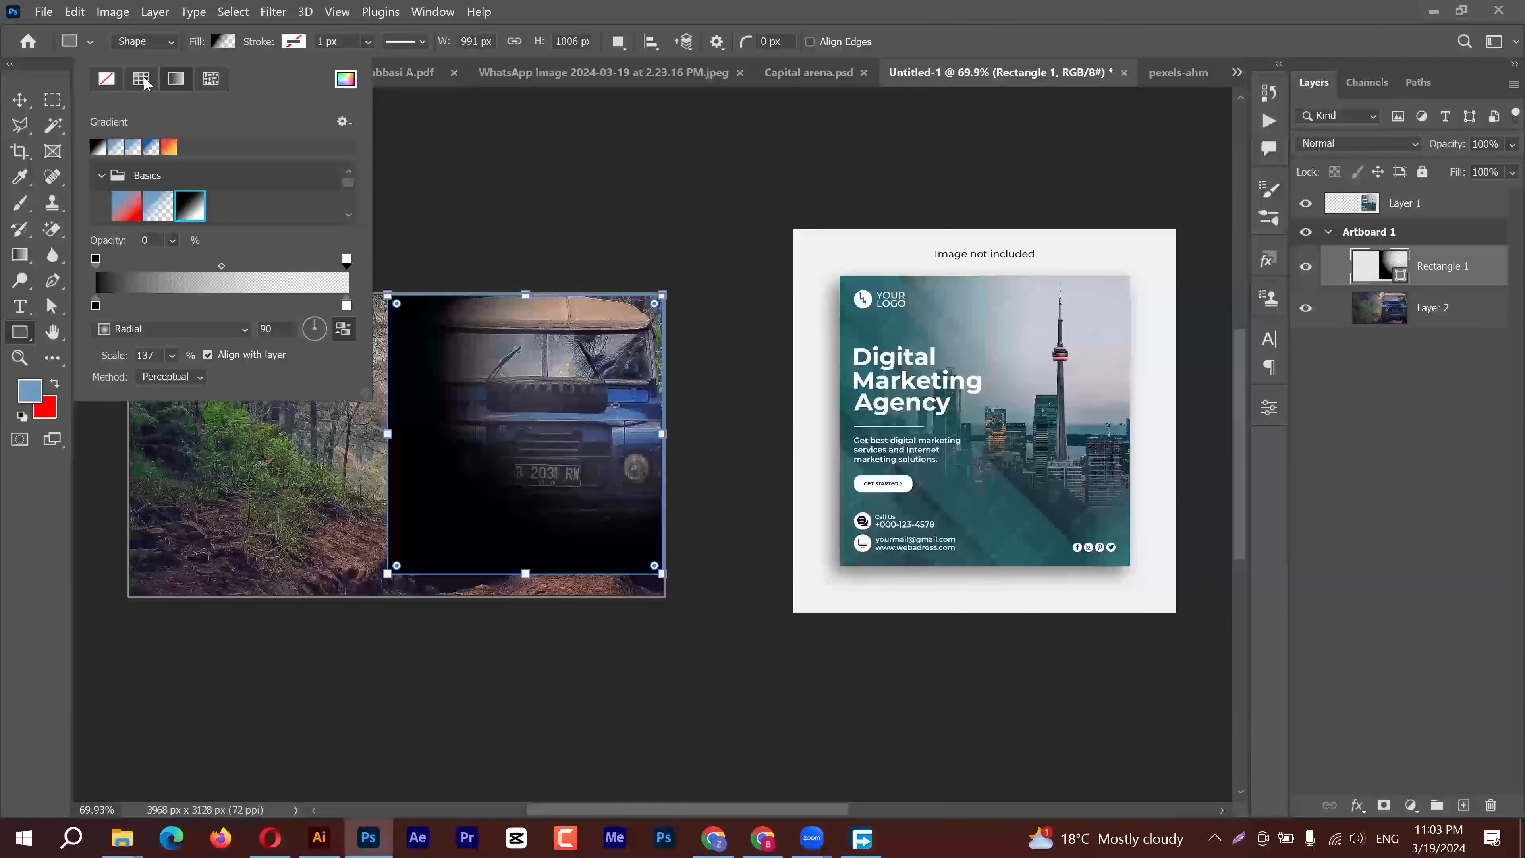
pyautogui.click(141, 79)
pyautogui.click(613, 3)
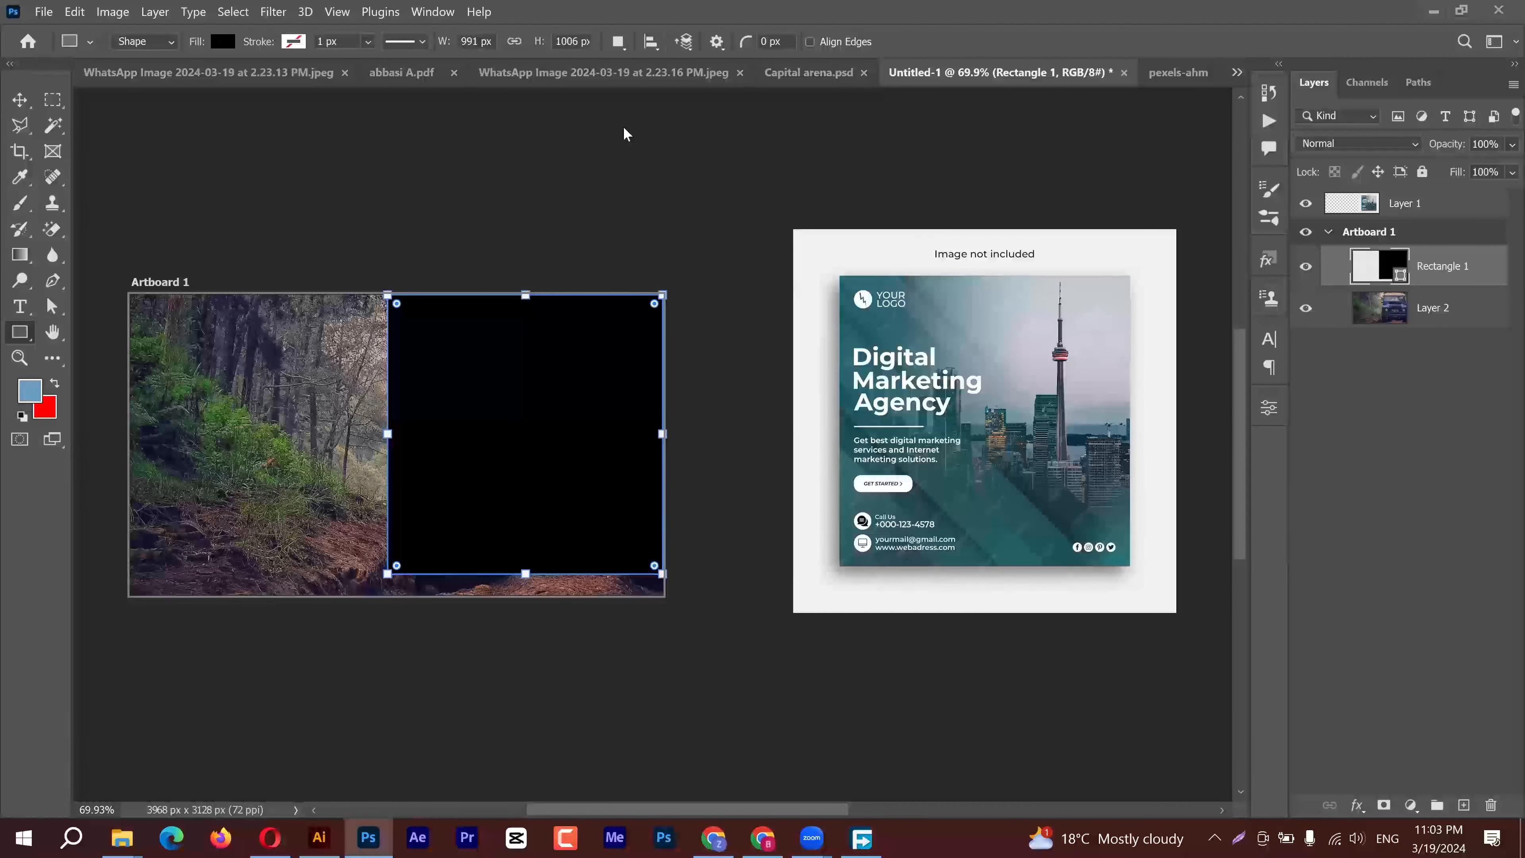
# Try adding a layer mask to Rectangle 1 and painting its upper-right area black with a soft 1099 px brush
pyautogui.press('v')
pyautogui.click(1383, 805)
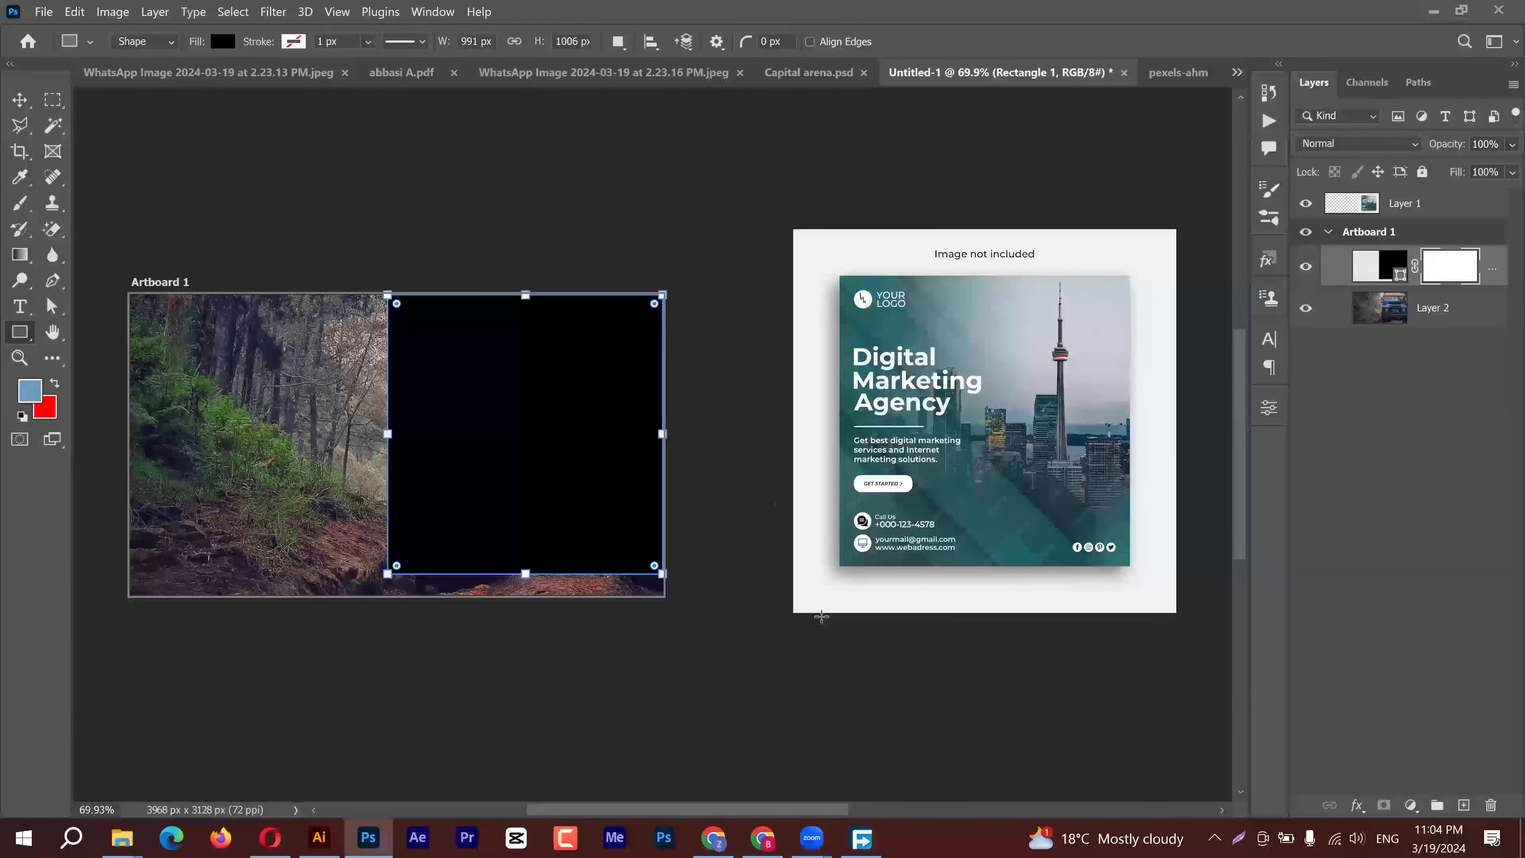
pyautogui.press('d')
pyautogui.press('b')
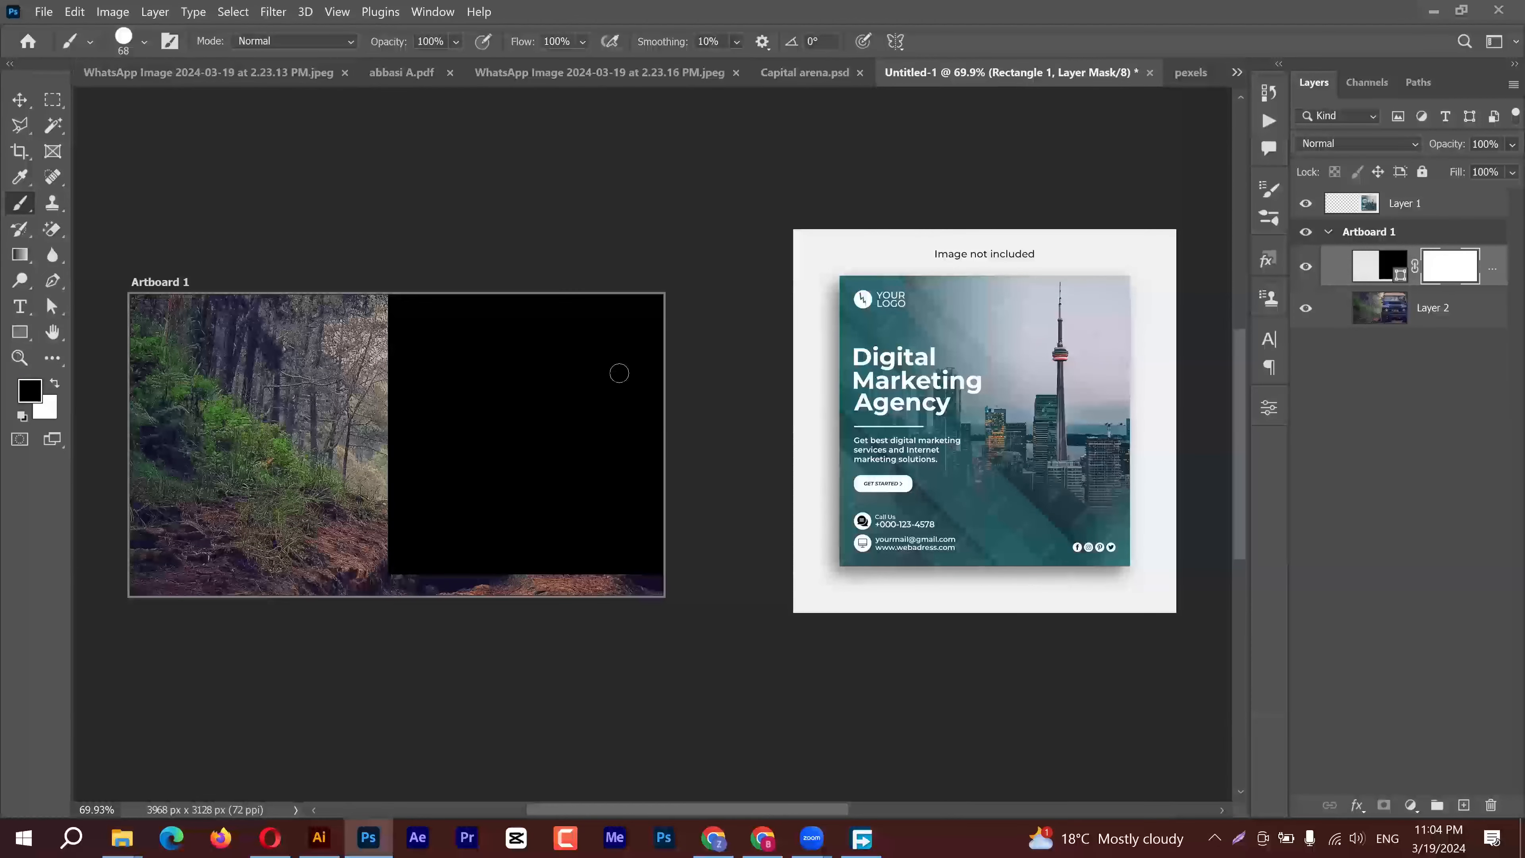
pyautogui.moveTo(554, 440); pyautogui.dragTo(608, 143)
pyautogui.moveTo(543, 444)
pyautogui.mouseDown()
pyautogui.moveTo(625, 382)
pyautogui.moveTo(702, 367)
pyautogui.moveTo(660, 331)
pyautogui.moveTo(642, 342)
pyautogui.mouseUp()
pyautogui.click(586, 377)
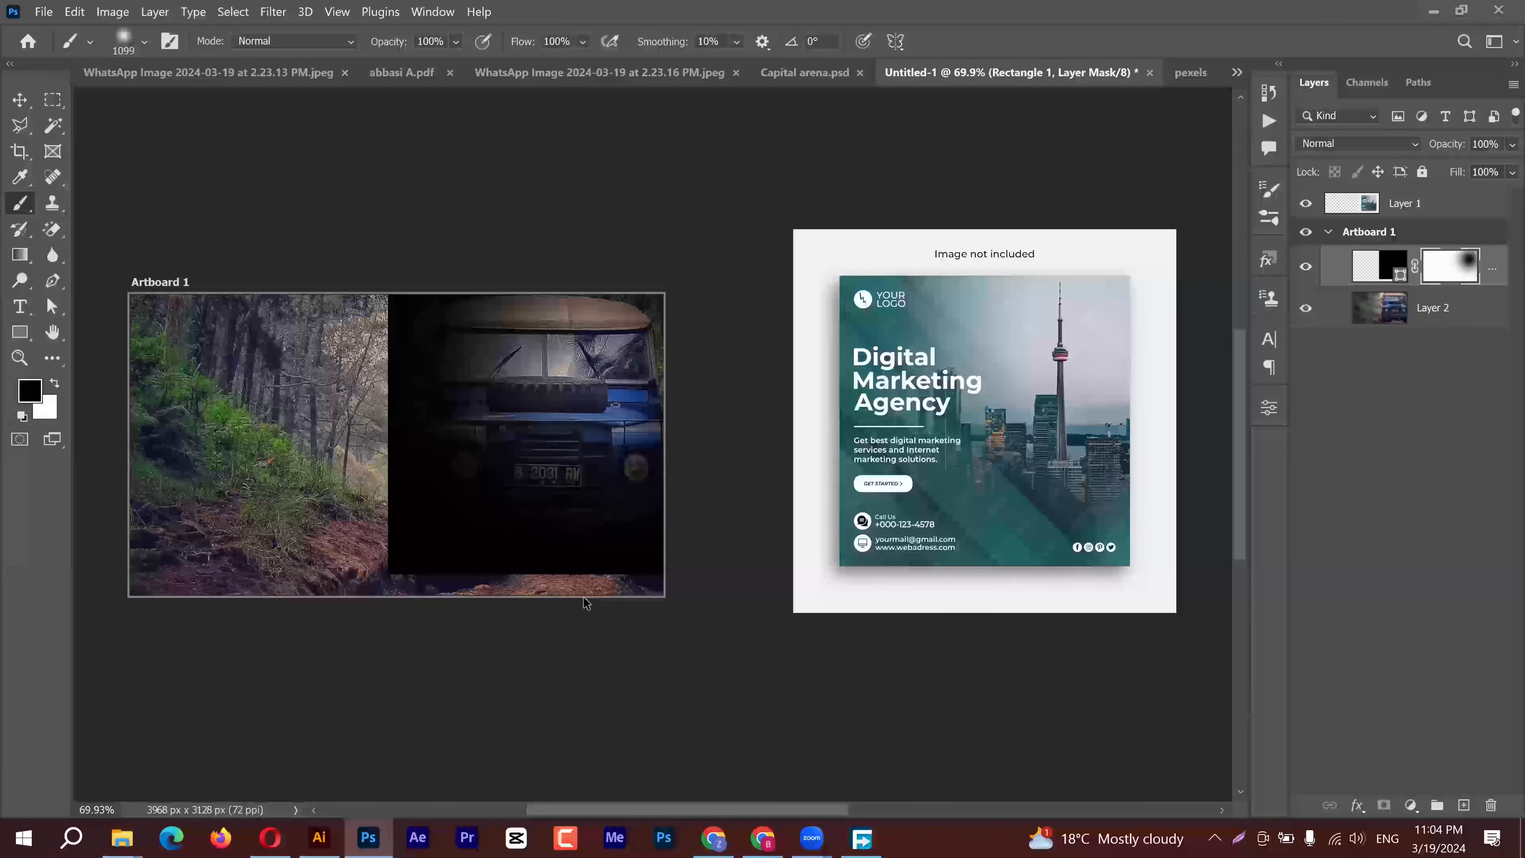
pyautogui.hotkey('ctrl', 'z')
pyautogui.hotkey('ctrl', 'z')
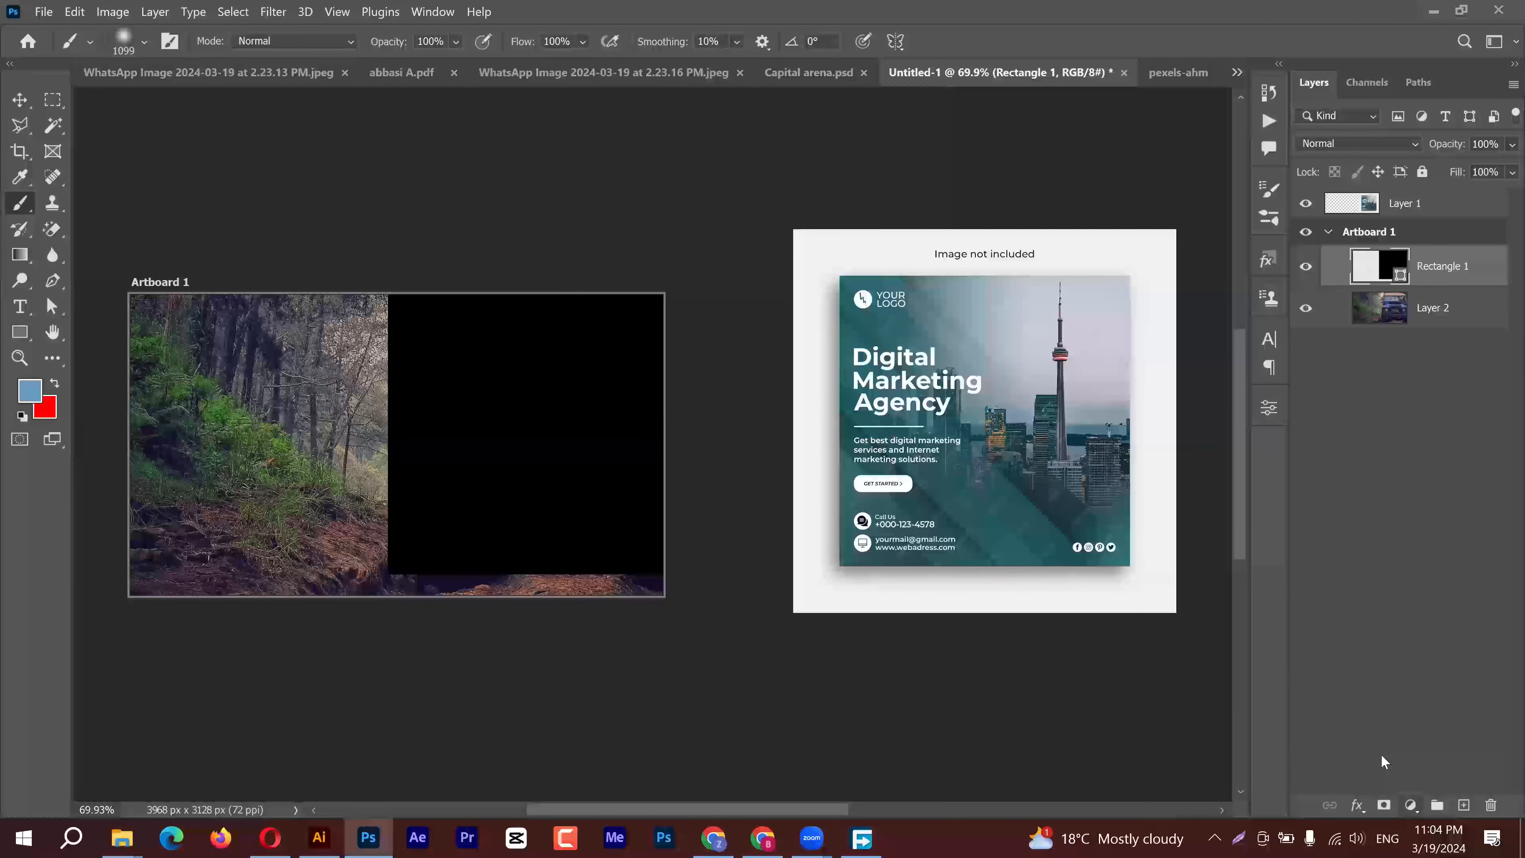
# Add a layer mask to Rectangle 1, reset the colours to default and choose the black-to-white Basics gradient for the Gradient tool
pyautogui.click(1383, 804)
pyautogui.press('d')
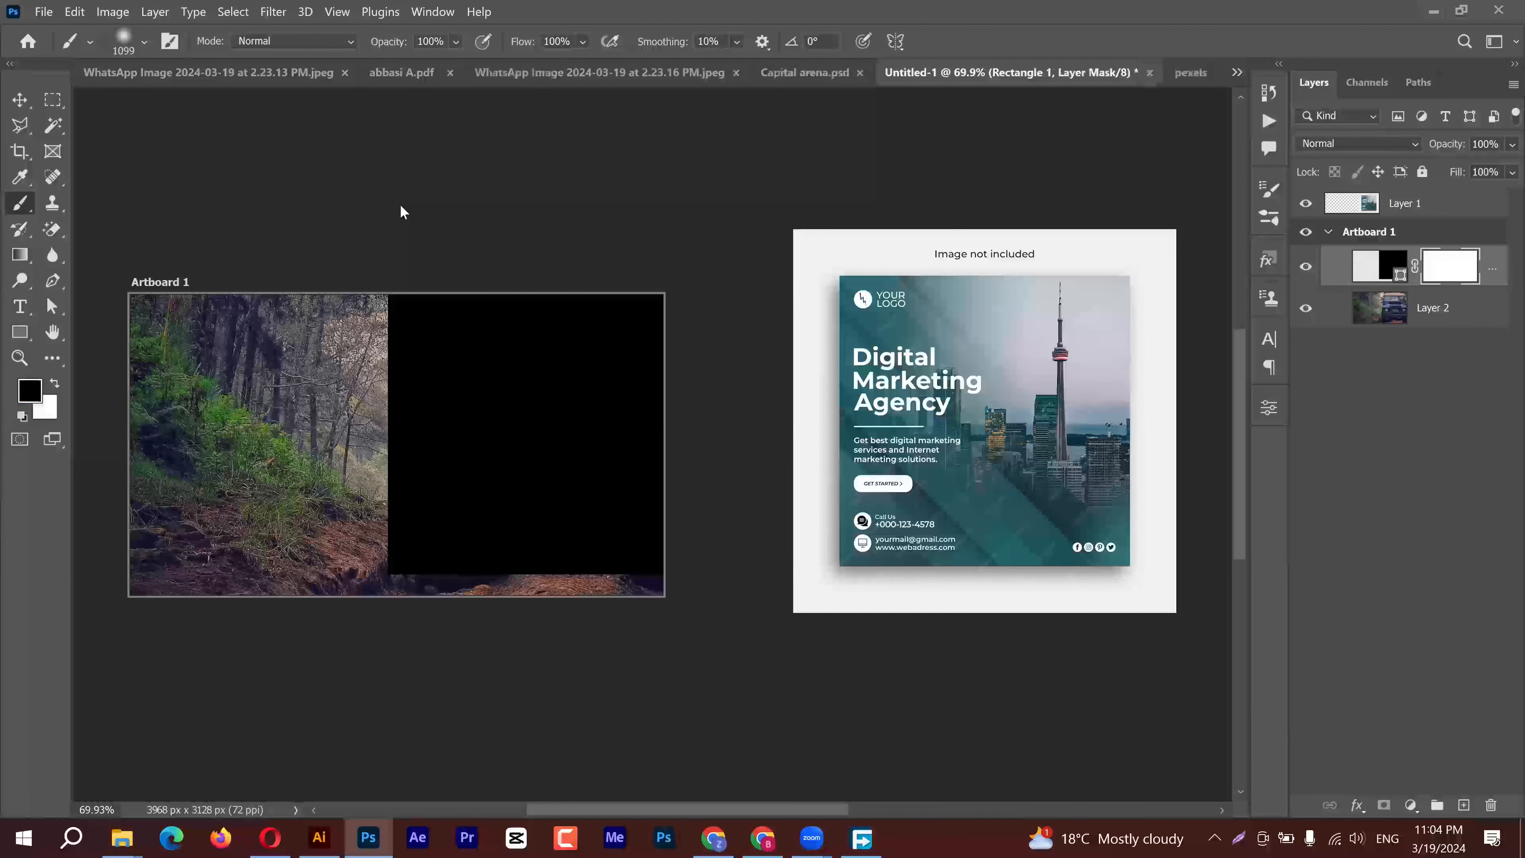
pyautogui.click(19, 264)
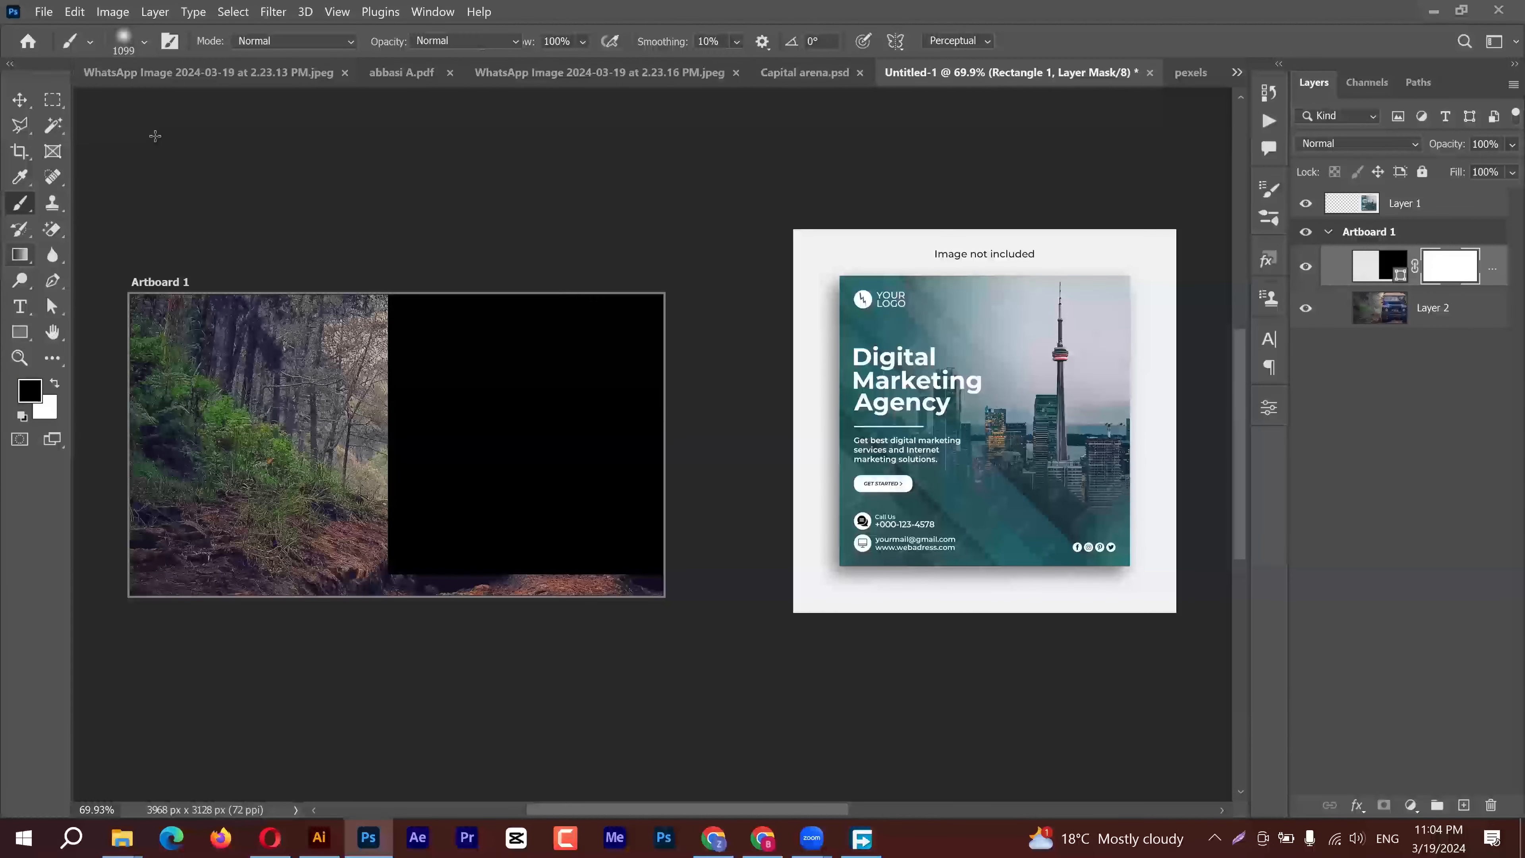
pyautogui.click(193, 42)
pyautogui.click(48, 78)
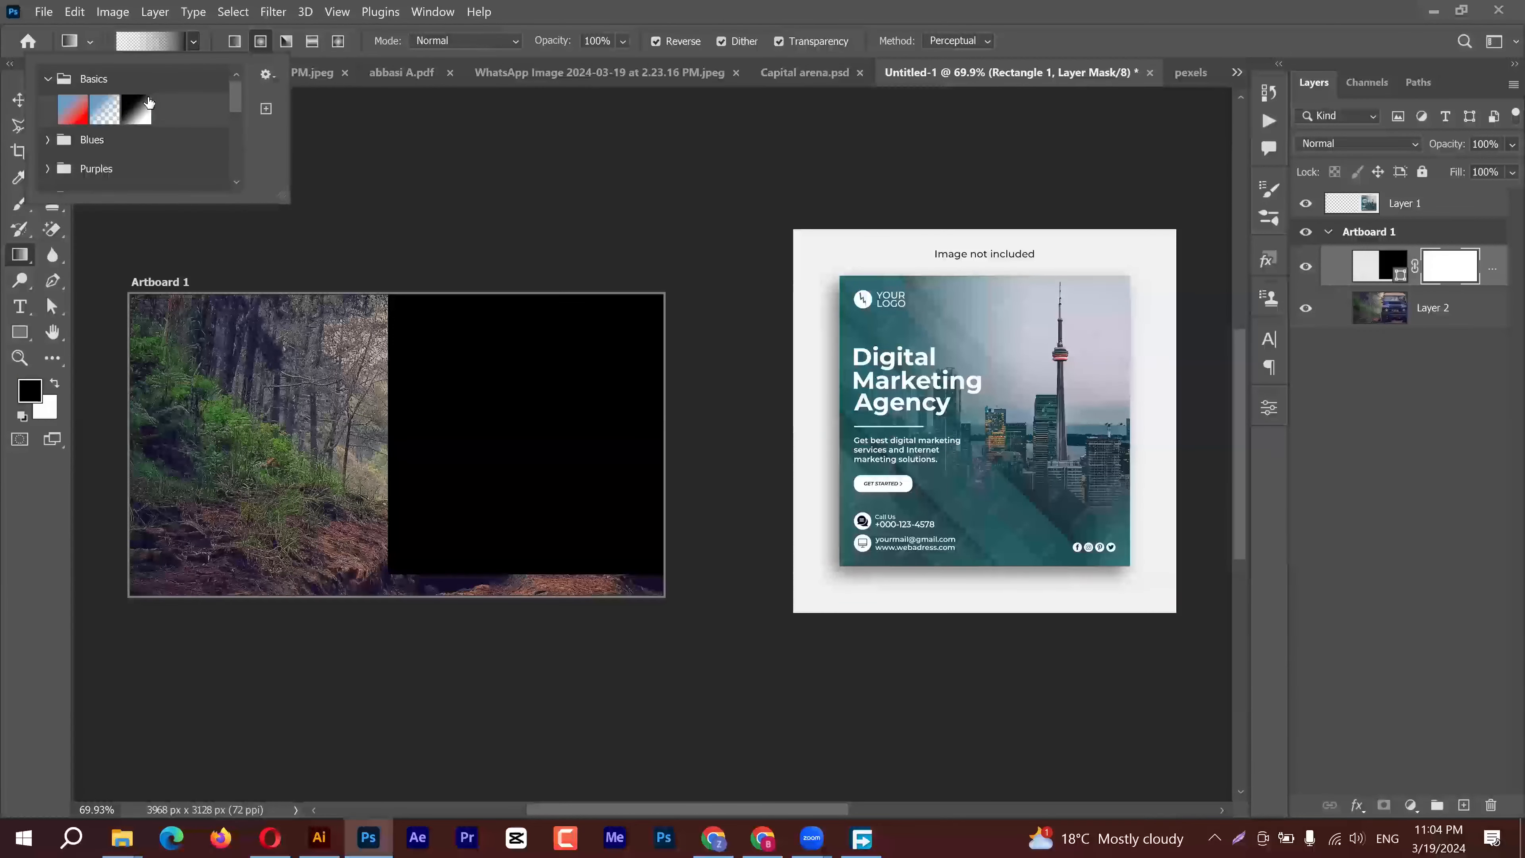
pyautogui.click(137, 109)
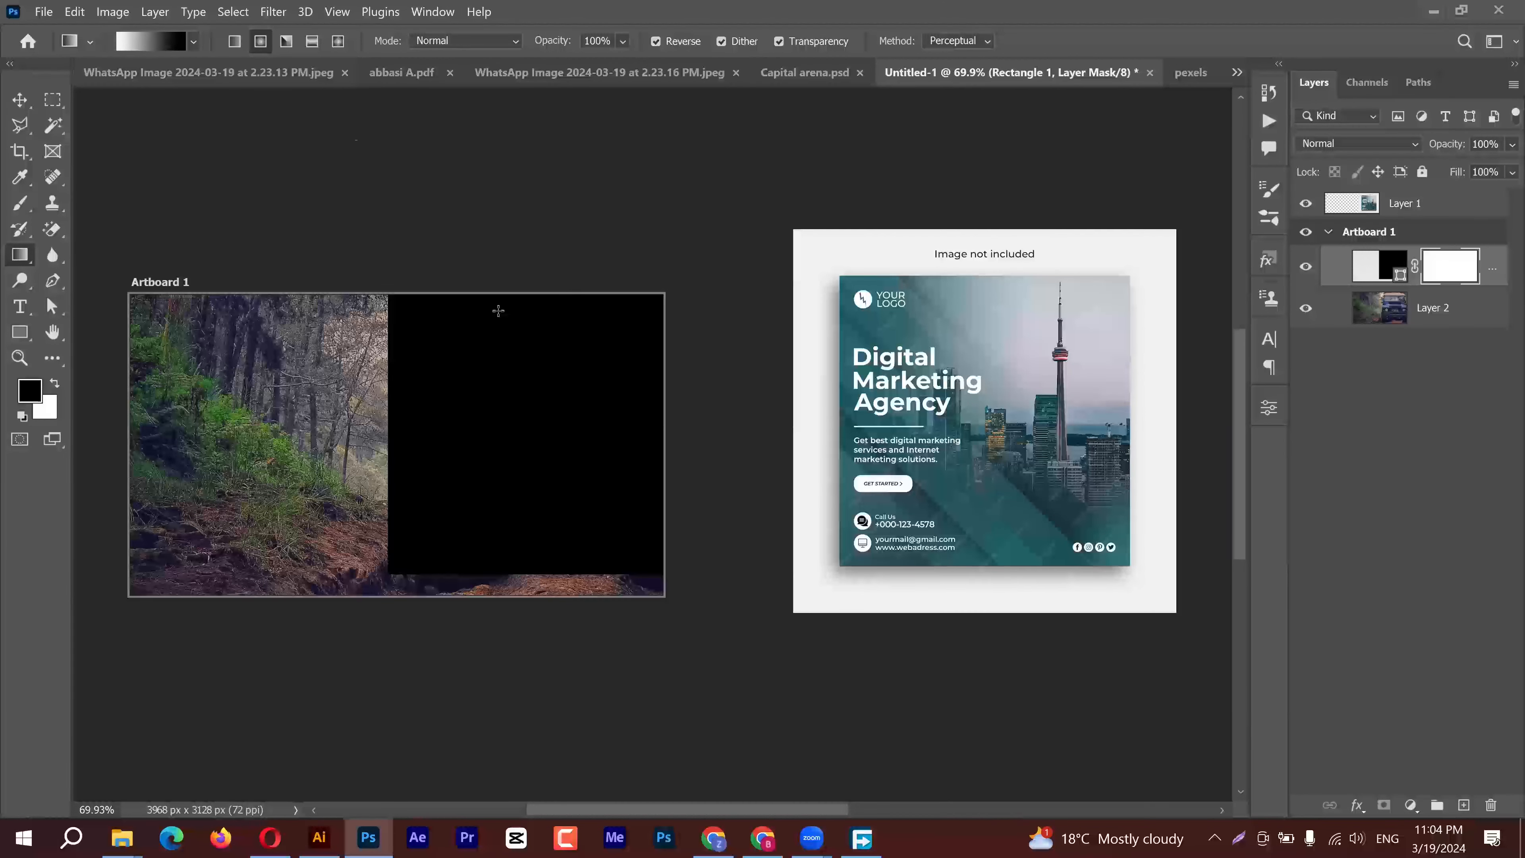
# Try a reversed radial gradient on the mask, undo it and redraw it with Reverse off from the rectangle's upper-right area outward
pyautogui.moveTo(590, 361); pyautogui.dragTo(709, 247)
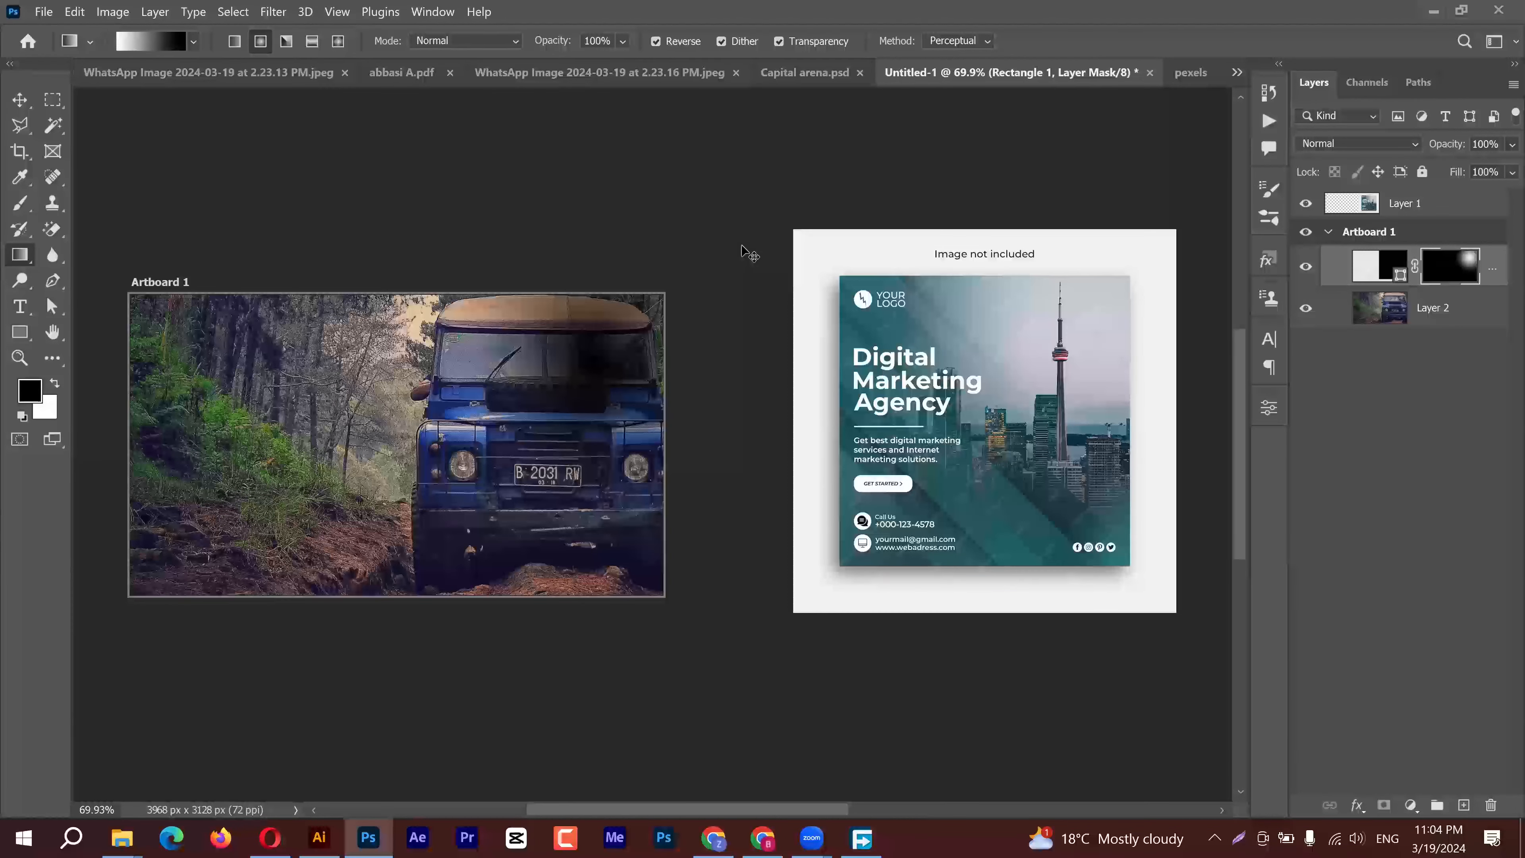
pyautogui.hotkey('ctrl', 'z')
pyautogui.click(656, 41)
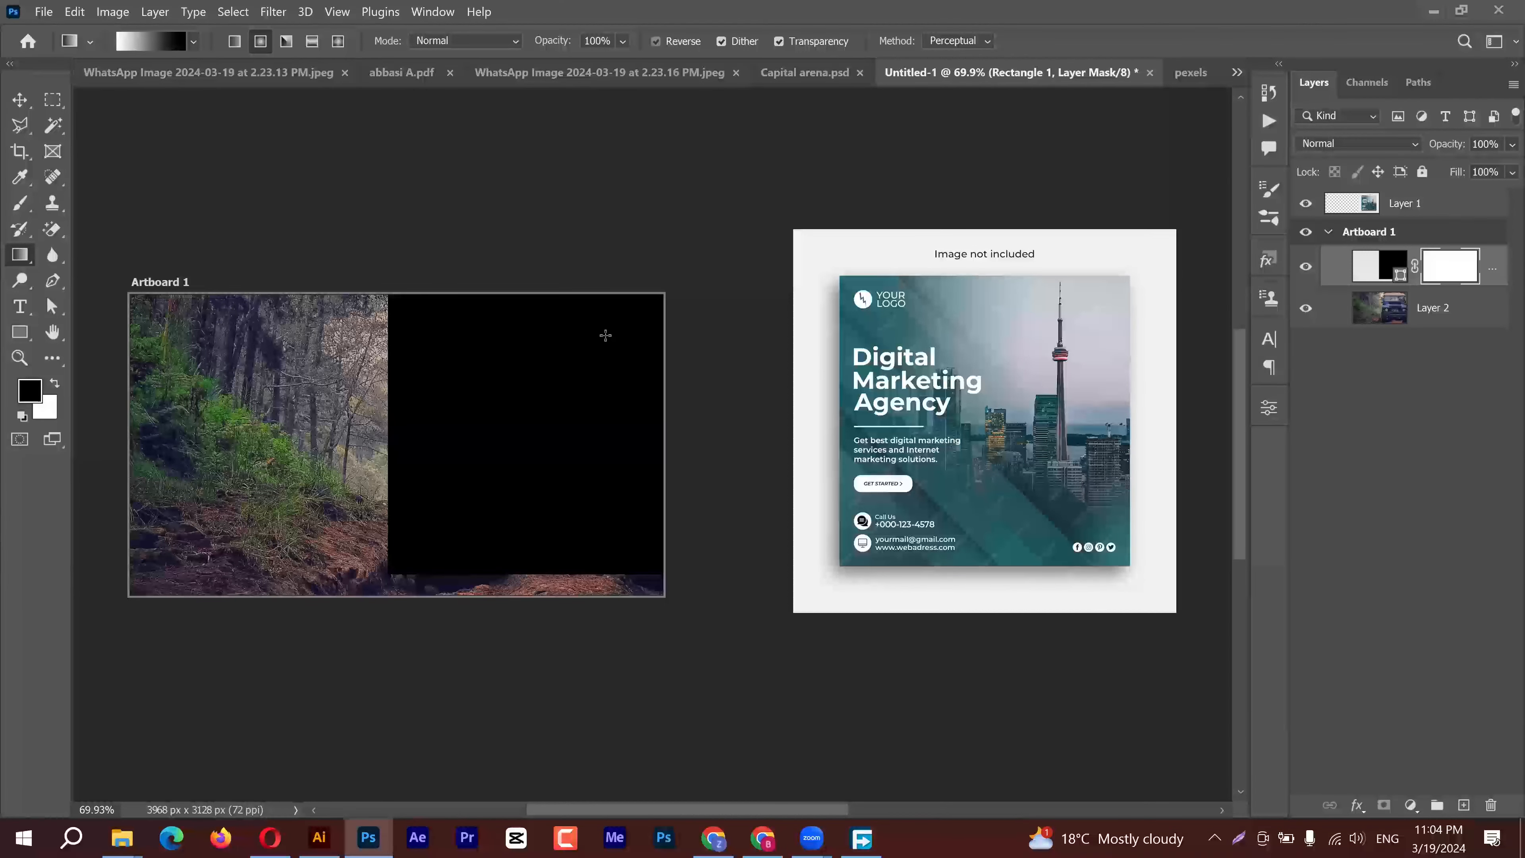
pyautogui.moveTo(595, 368); pyautogui.dragTo(747, 215)
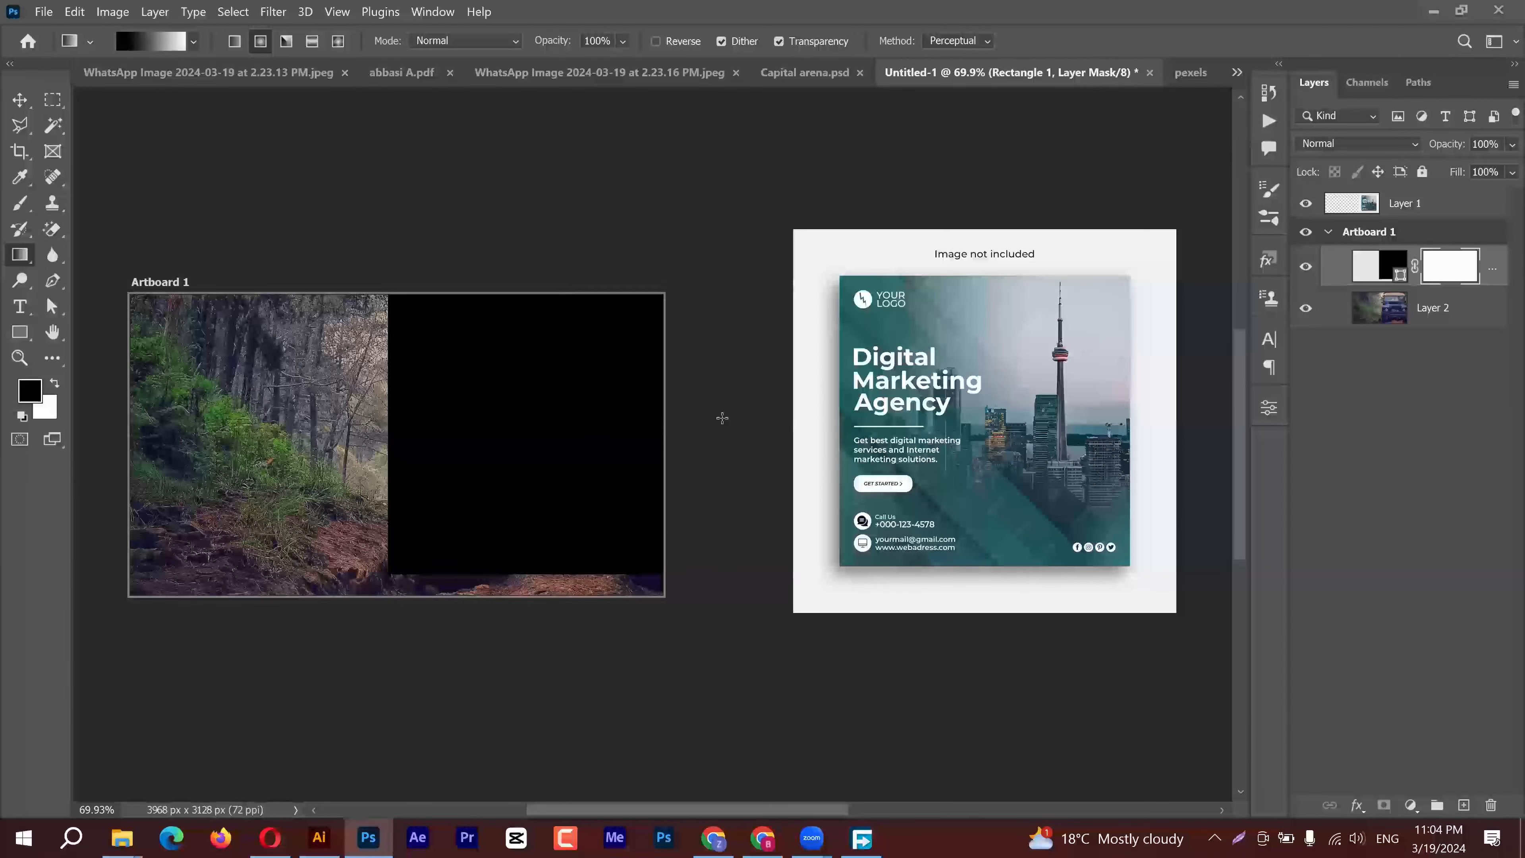